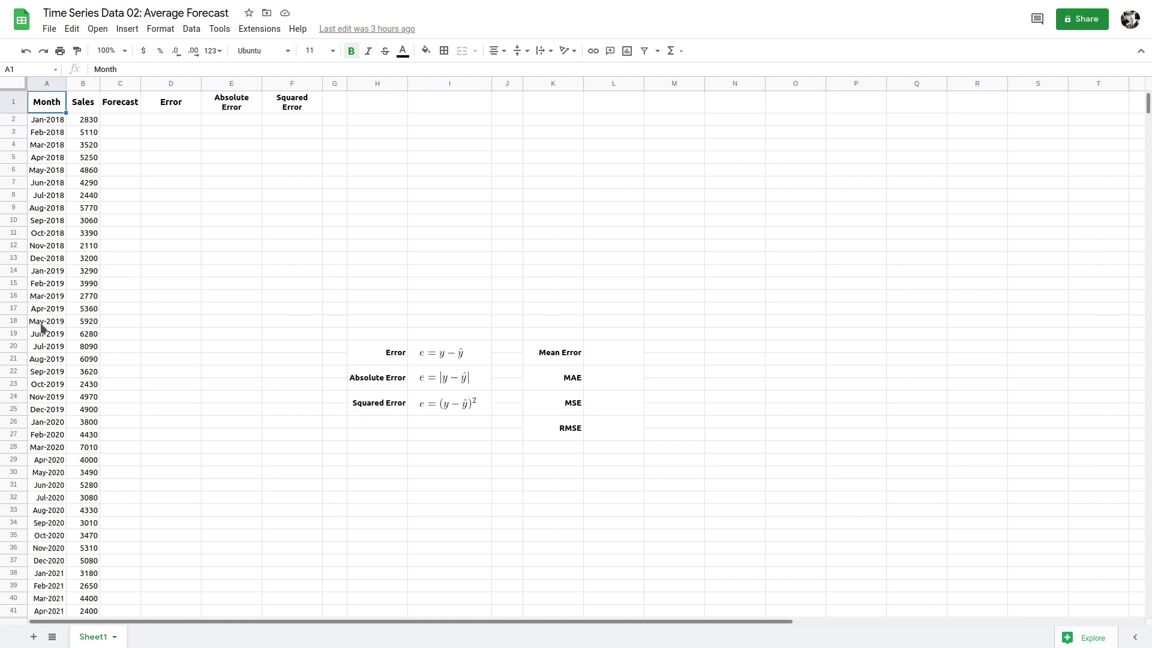
Step: Insert a chart from the range A1:C49 and place it above the error formulas, starting at column H
scroll(42, 329, down, 5)
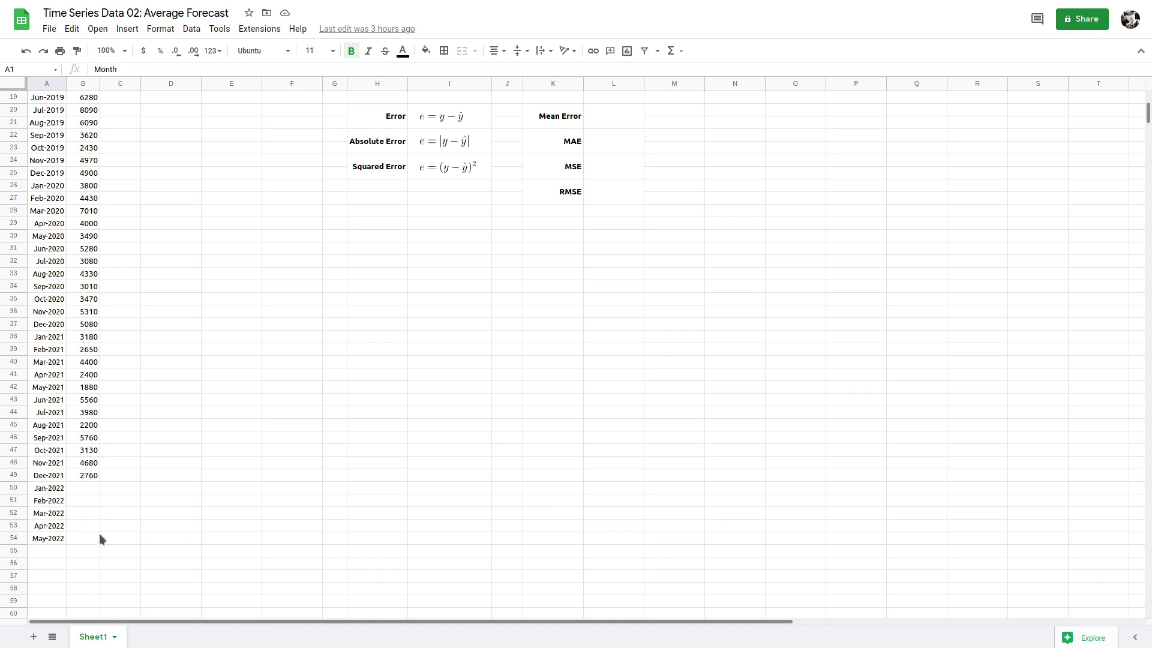
scroll(84, 517, up, 6)
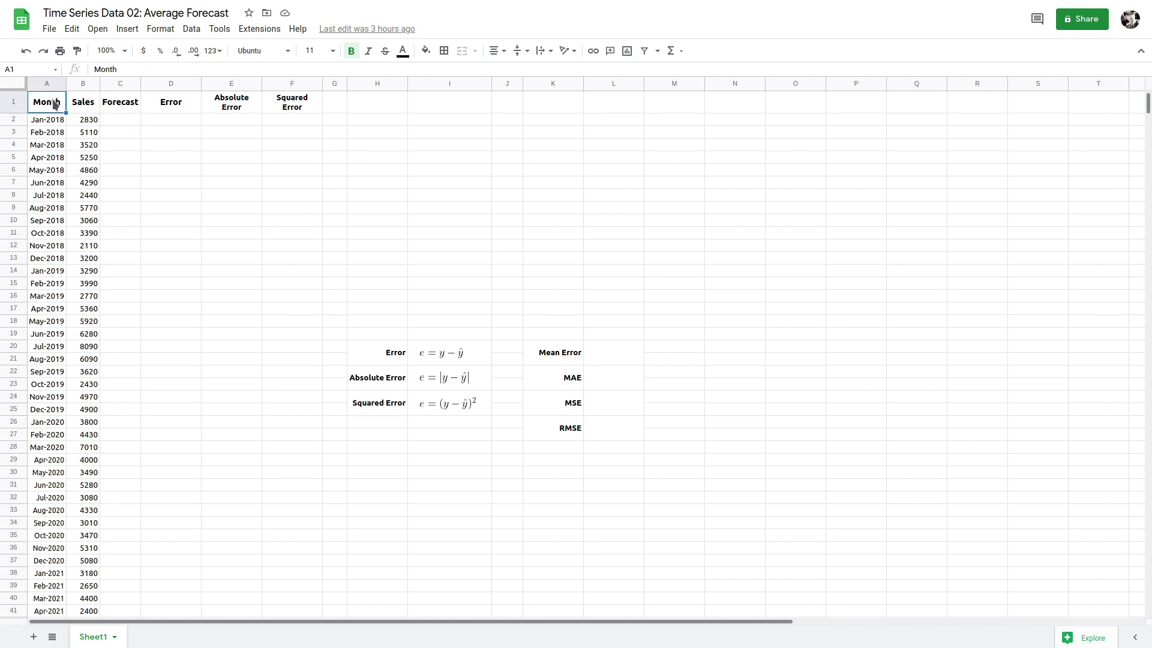
drag(78, 108, 103, 571)
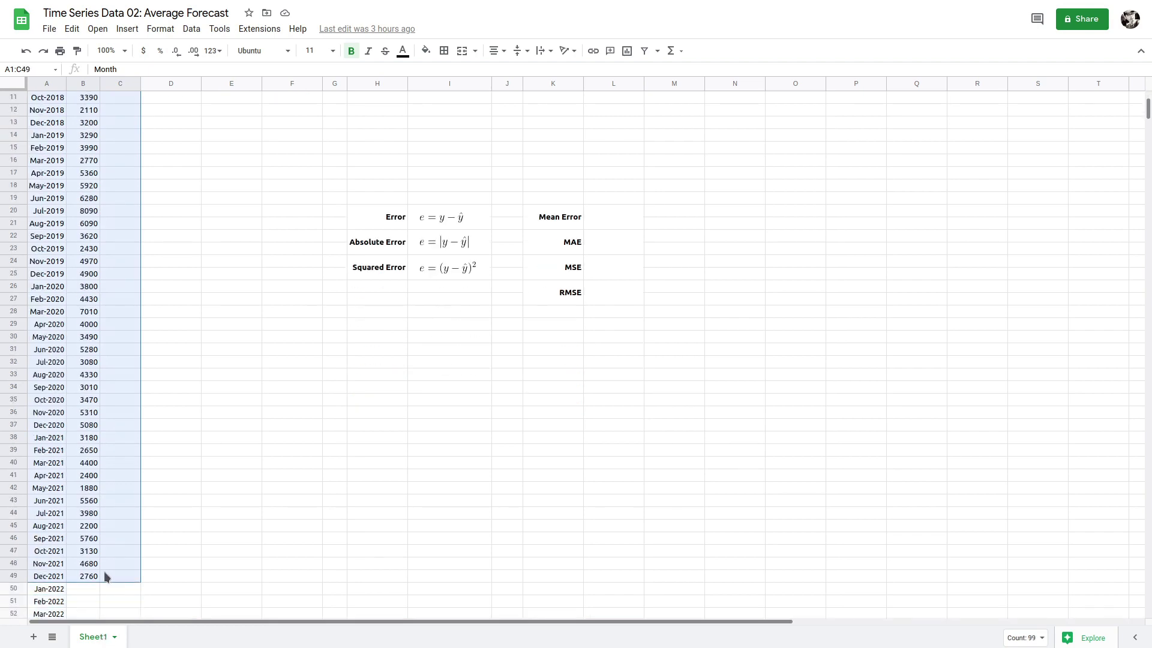
scroll(116, 499, up, 4)
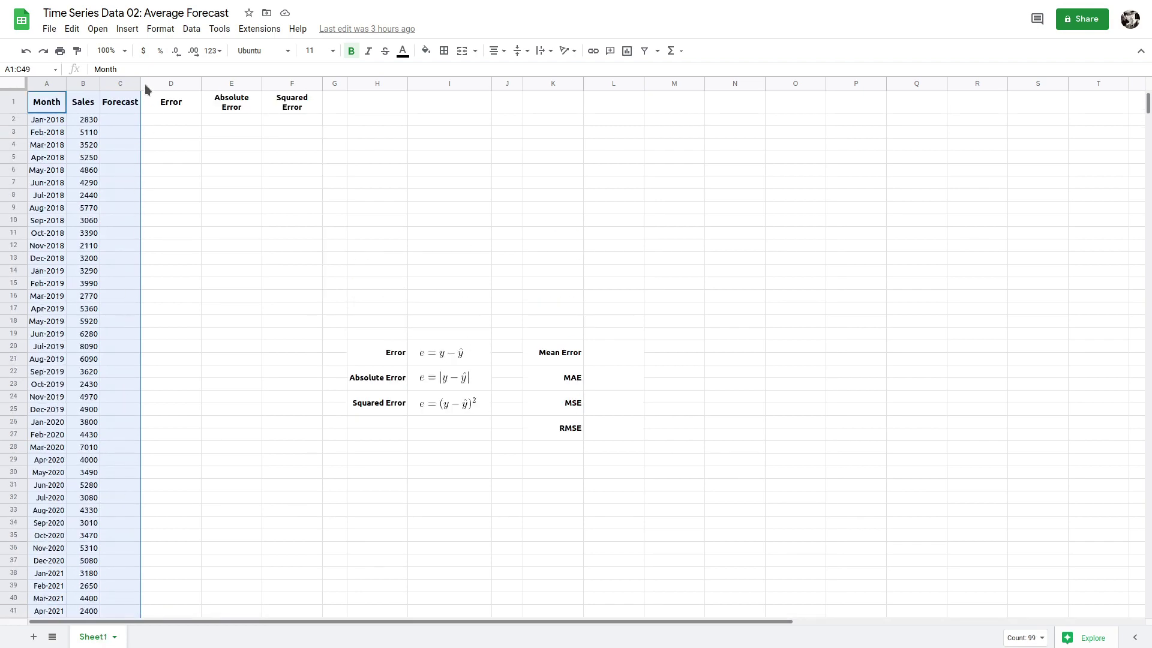
click(127, 28)
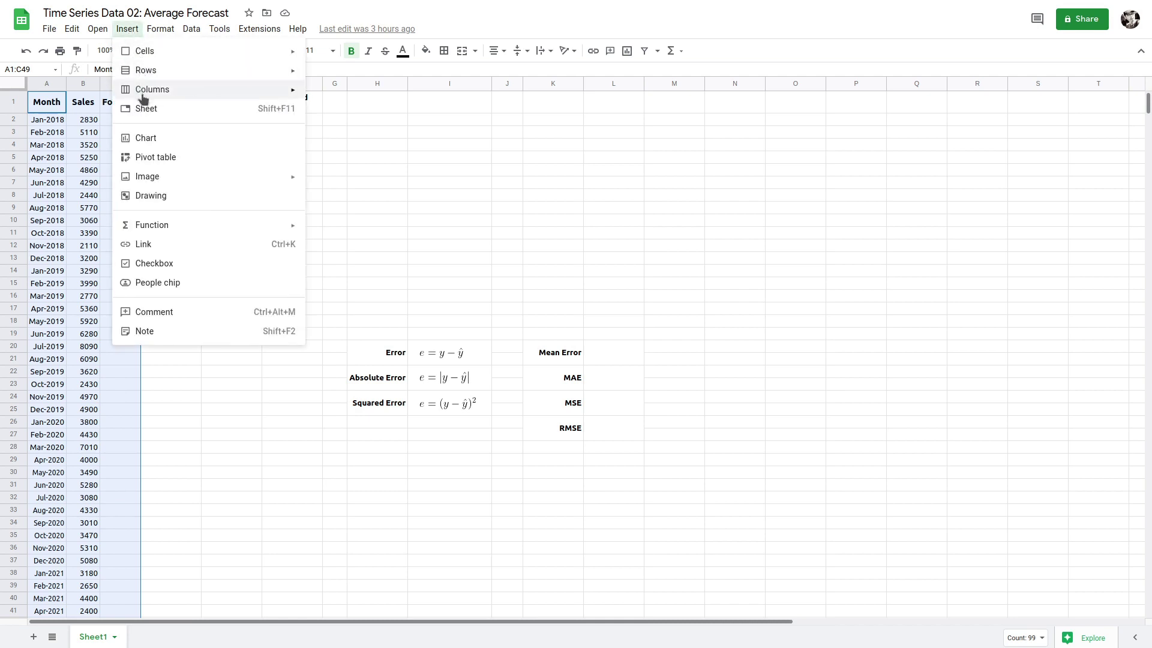
click(155, 138)
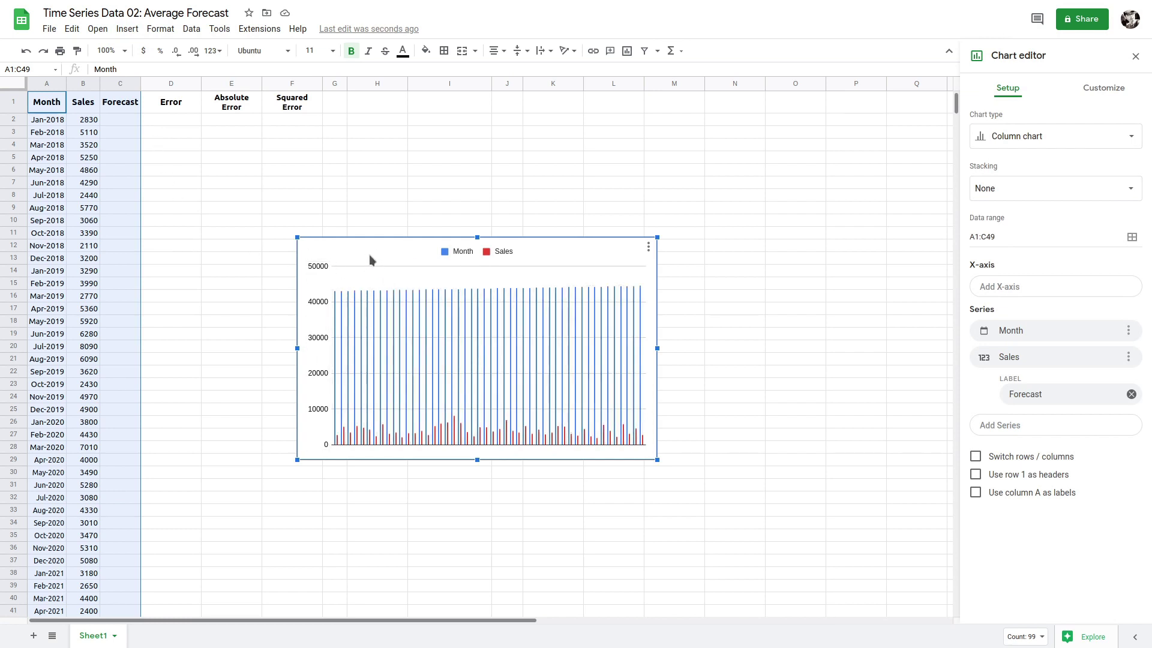
drag(360, 251, 417, 102)
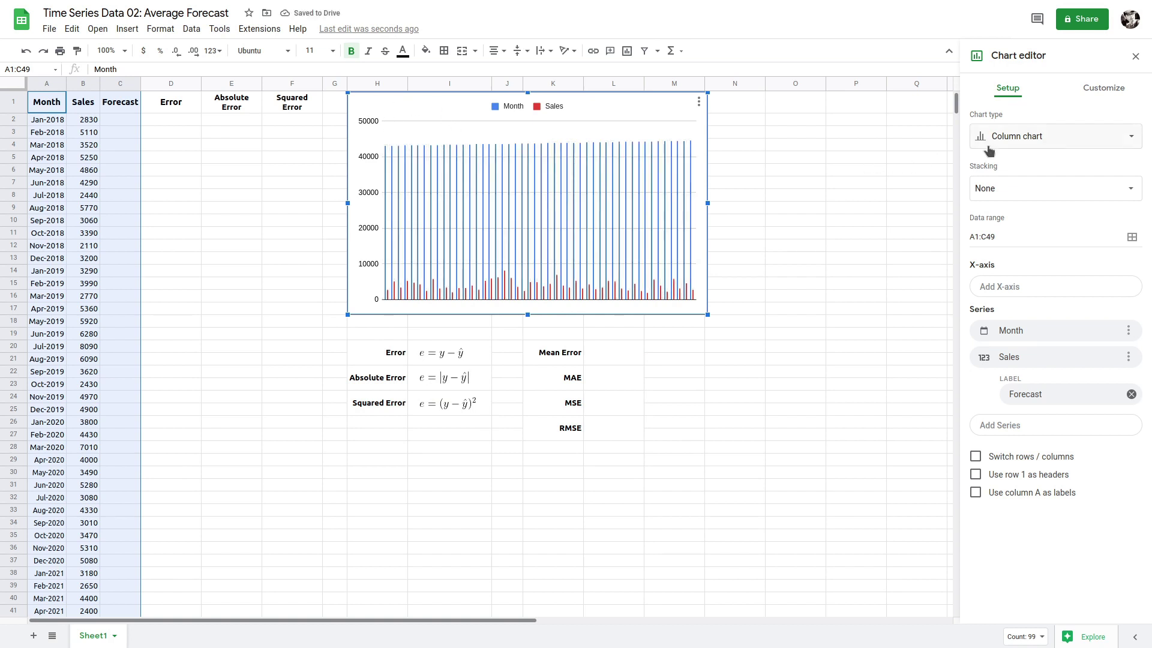
Step: Make it a line chart with Month as the X-axis, and remove Month from the plotted series
click(1029, 138)
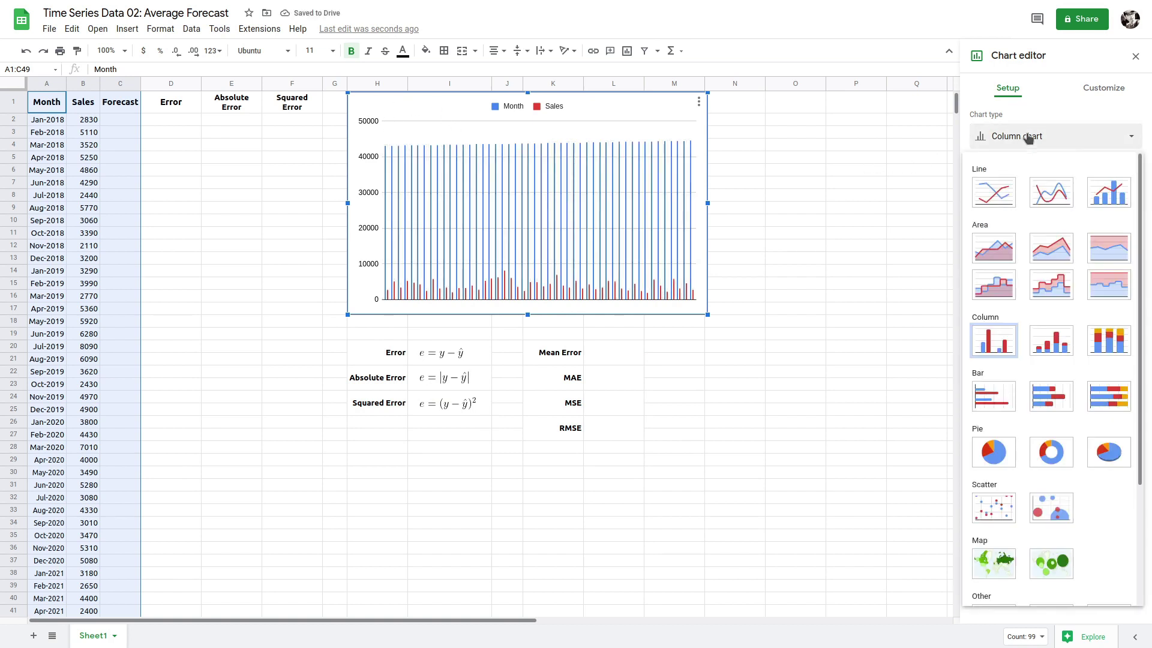
click(993, 193)
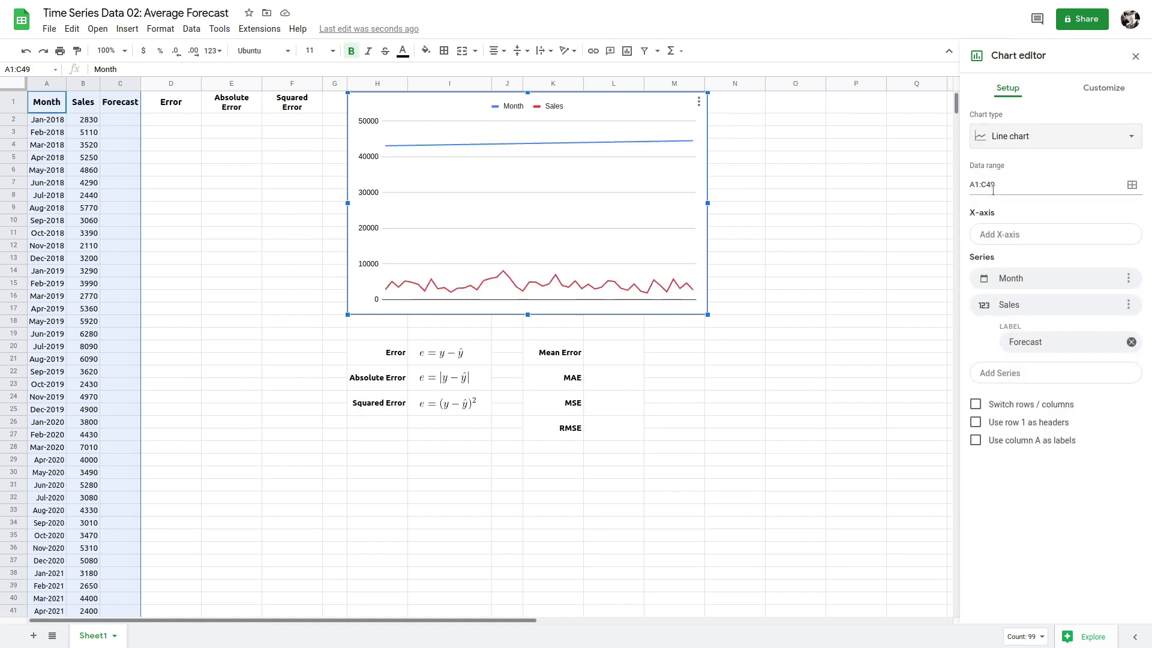
click(1027, 238)
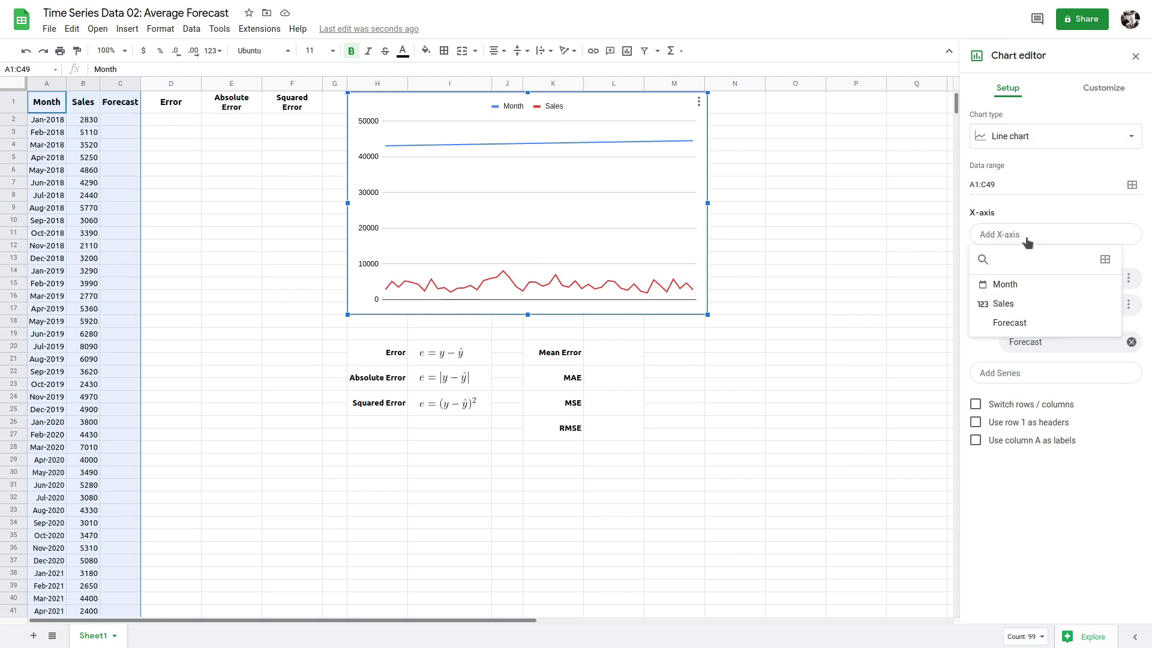
click(1013, 285)
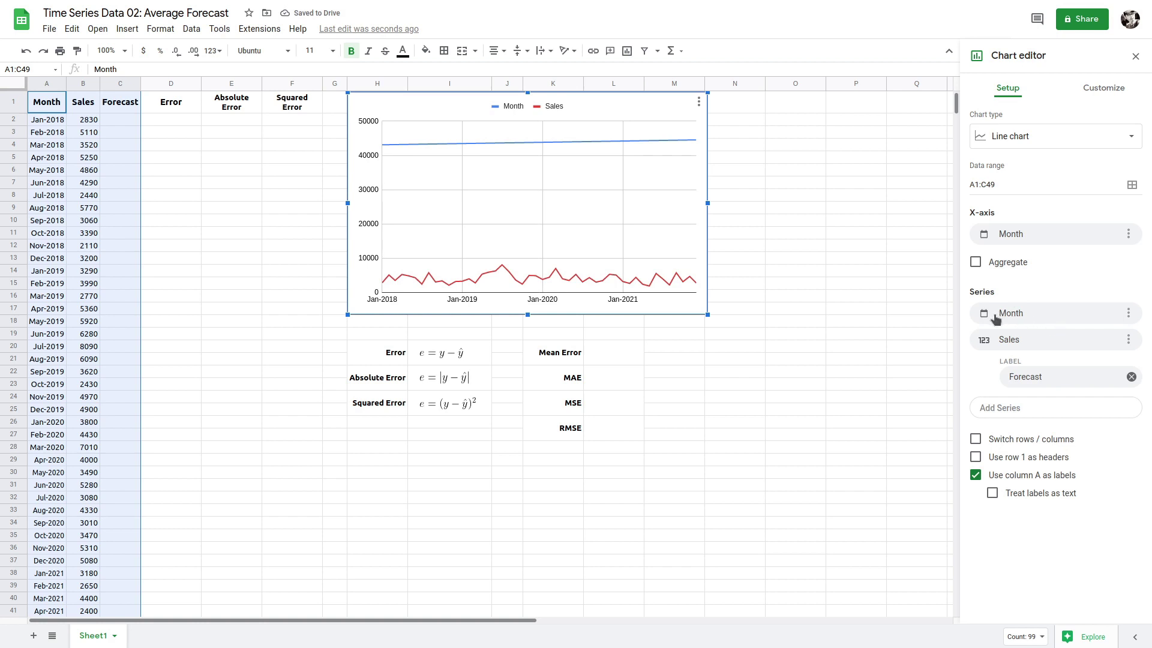
click(1128, 313)
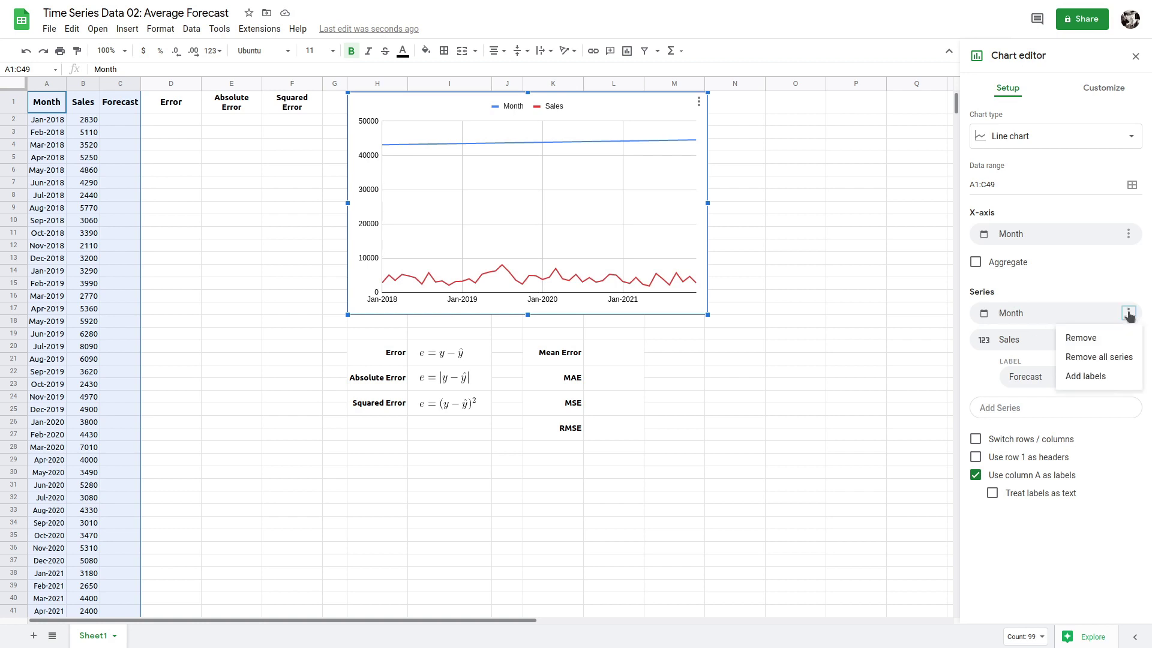
click(1081, 337)
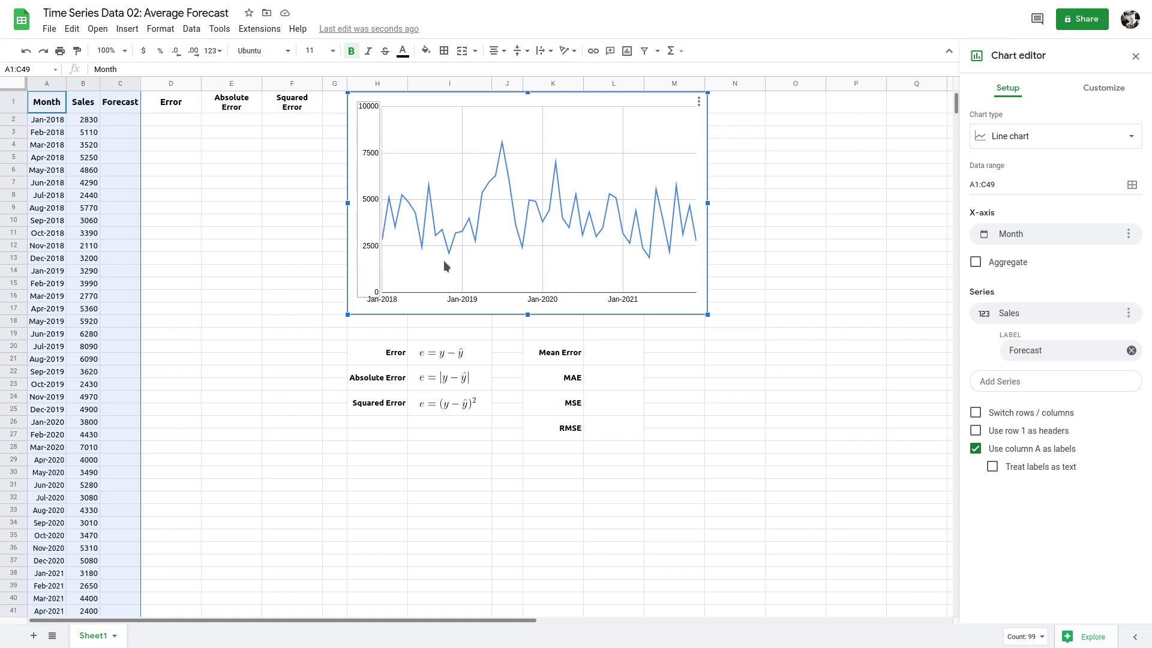
Step: Try a red linear trendline on the chart's Sales series and remove it again
right_click(357, 309)
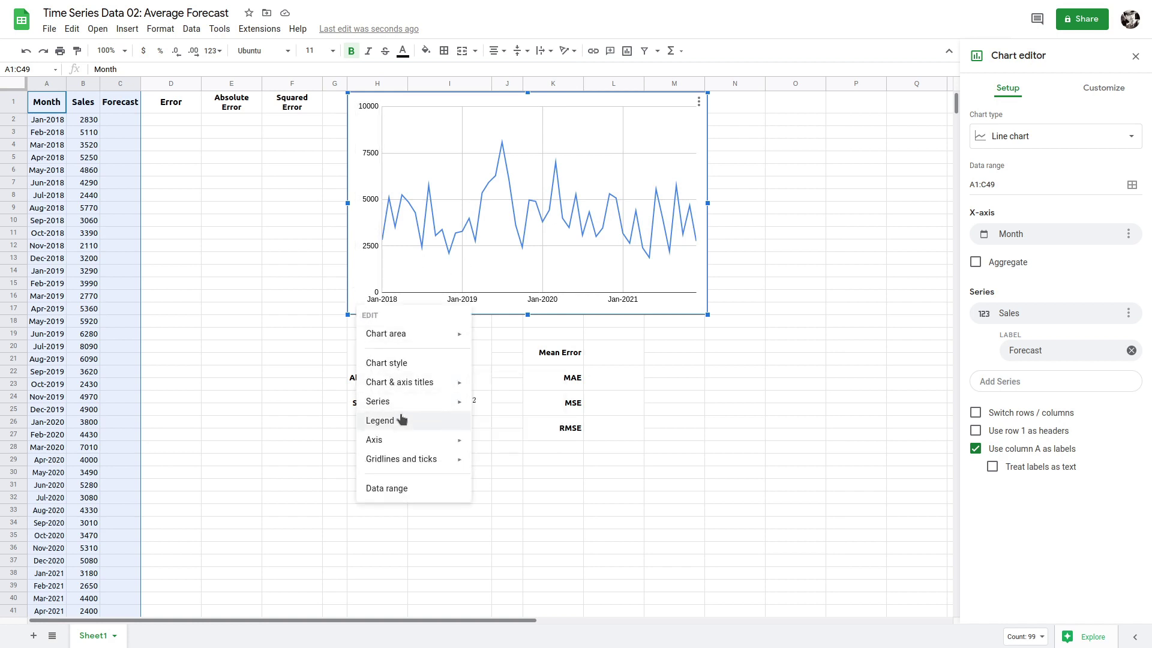
mouse_move(406, 402)
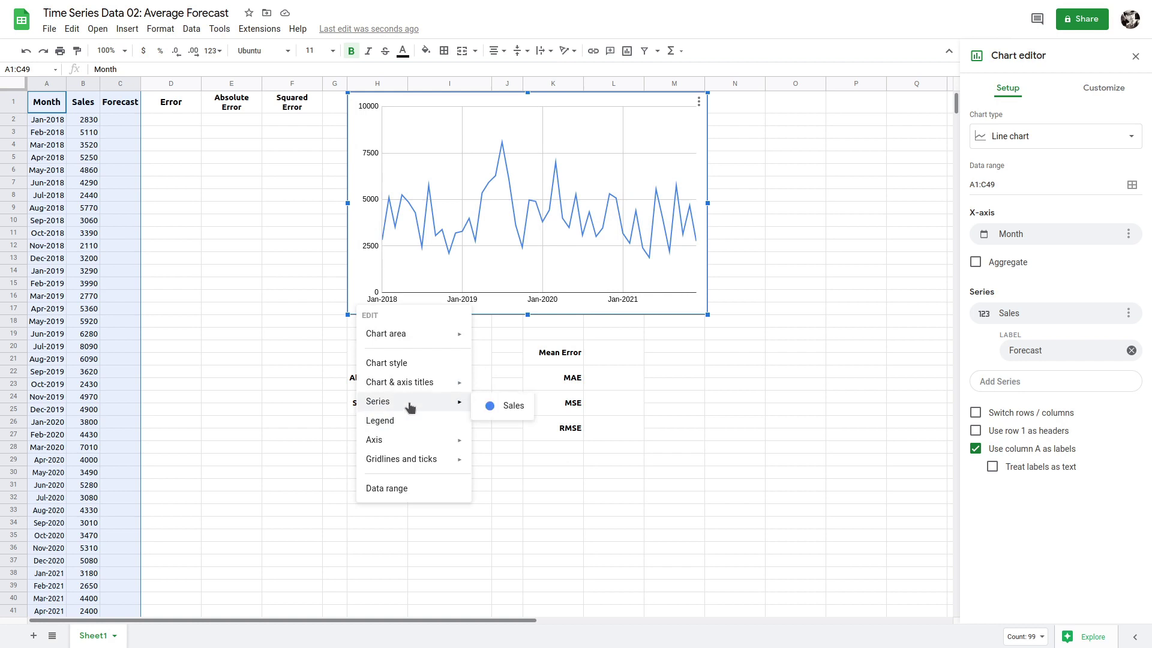
click(505, 403)
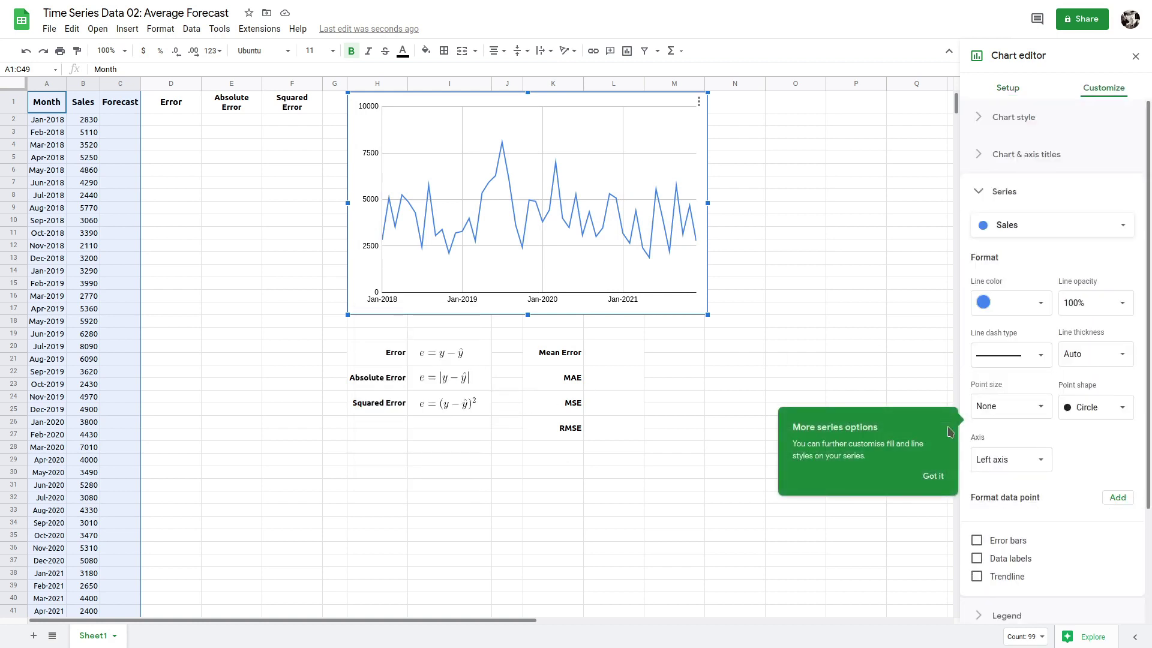
click(978, 577)
click(977, 577)
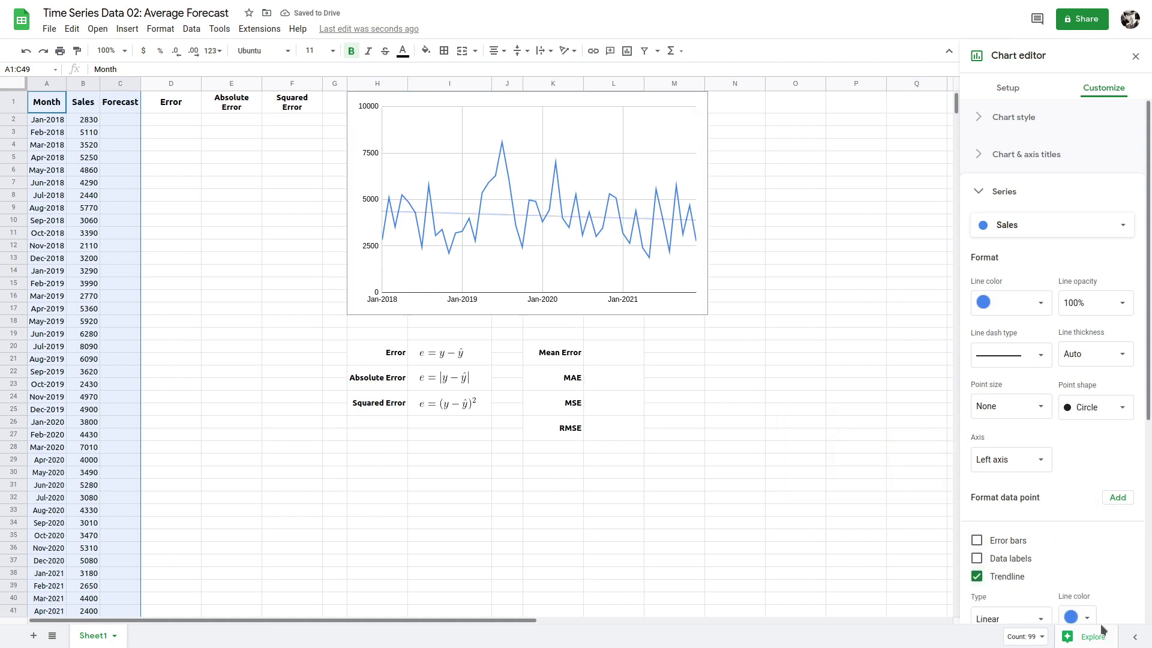
click(1080, 617)
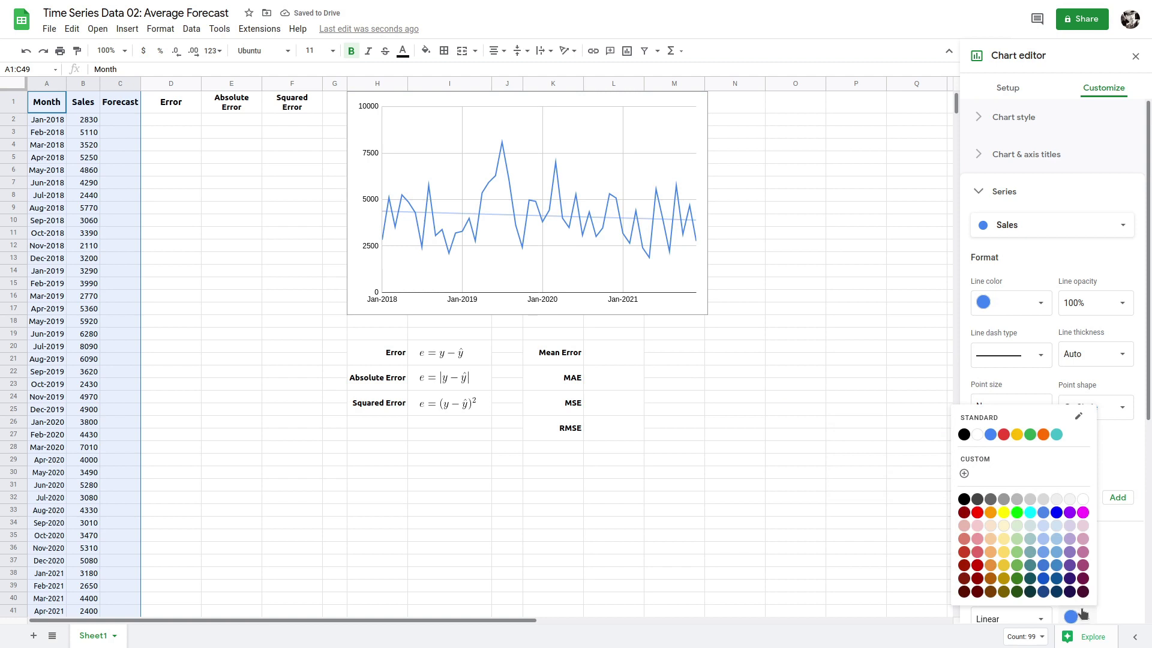
click(978, 512)
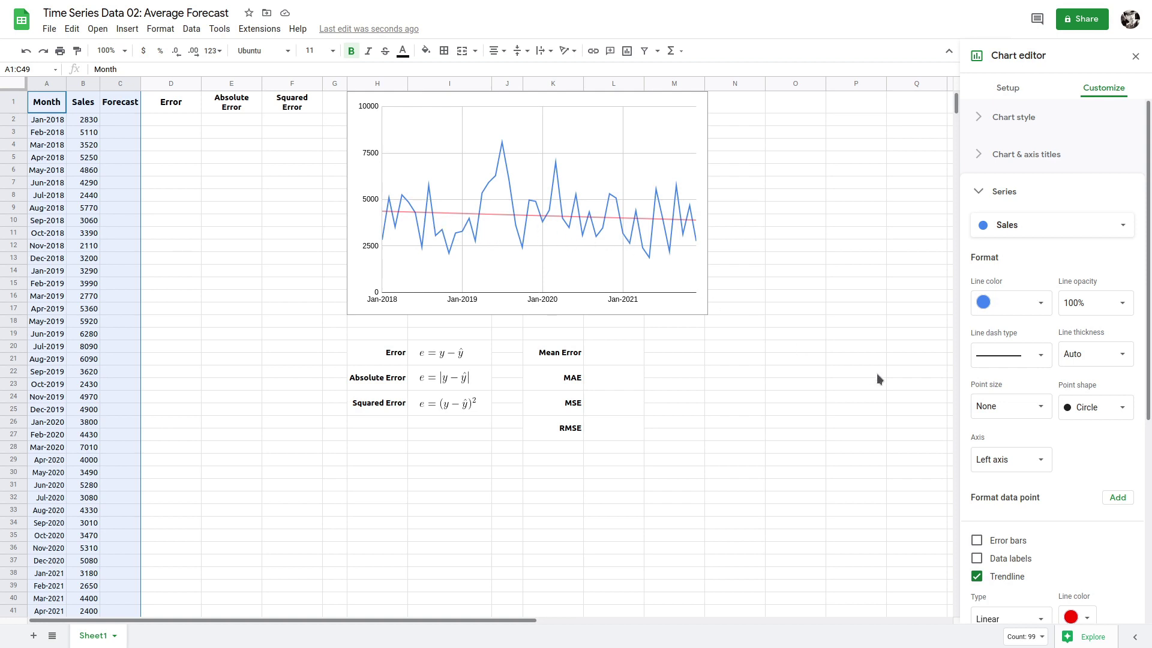
click(976, 577)
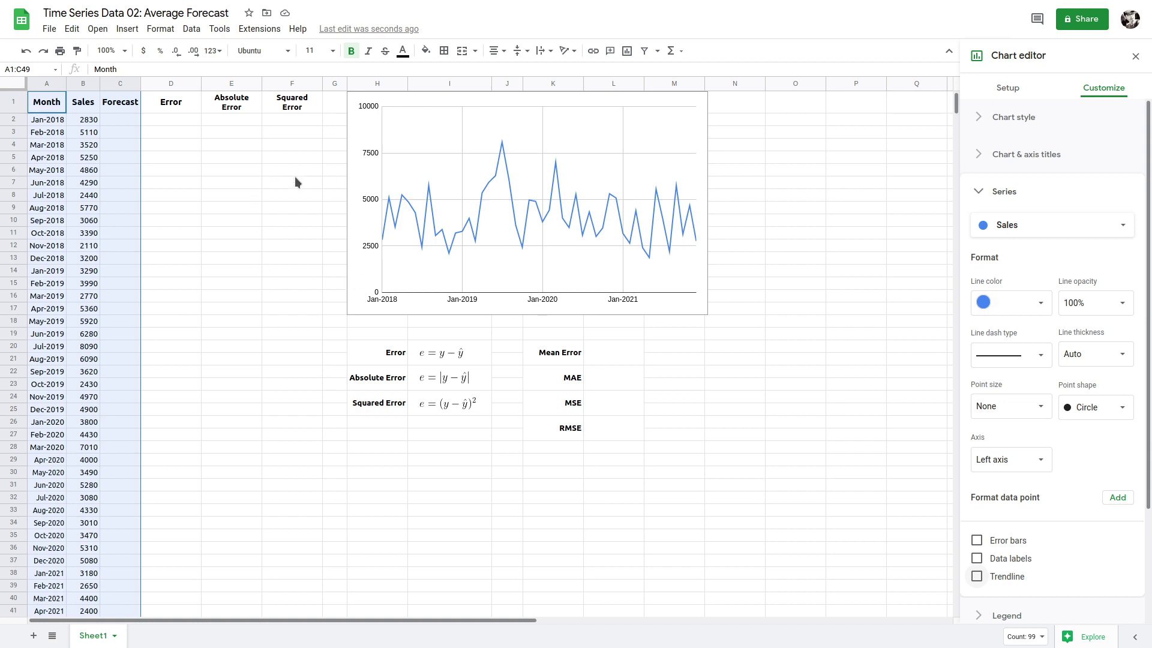
Step: Examine the Forecast column alongside the sales history and the 2022 months at the end of the table
click(124, 103)
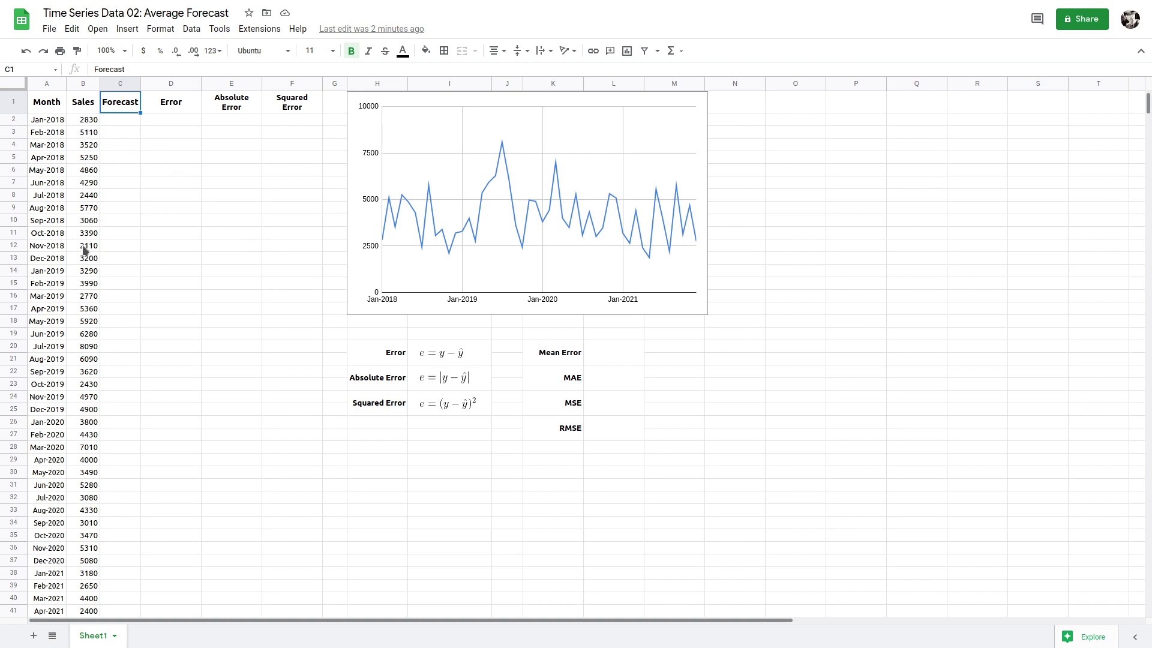
scroll(80, 252, down, 2)
scroll(80, 252, down, 4)
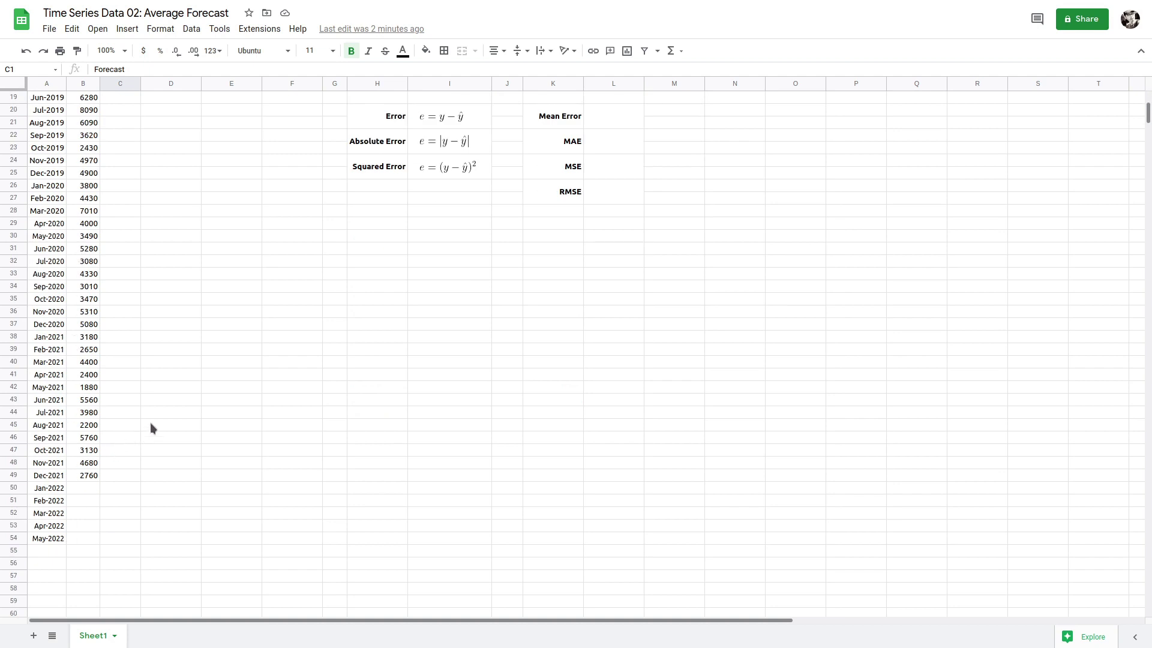
scroll(150, 423, up, 6)
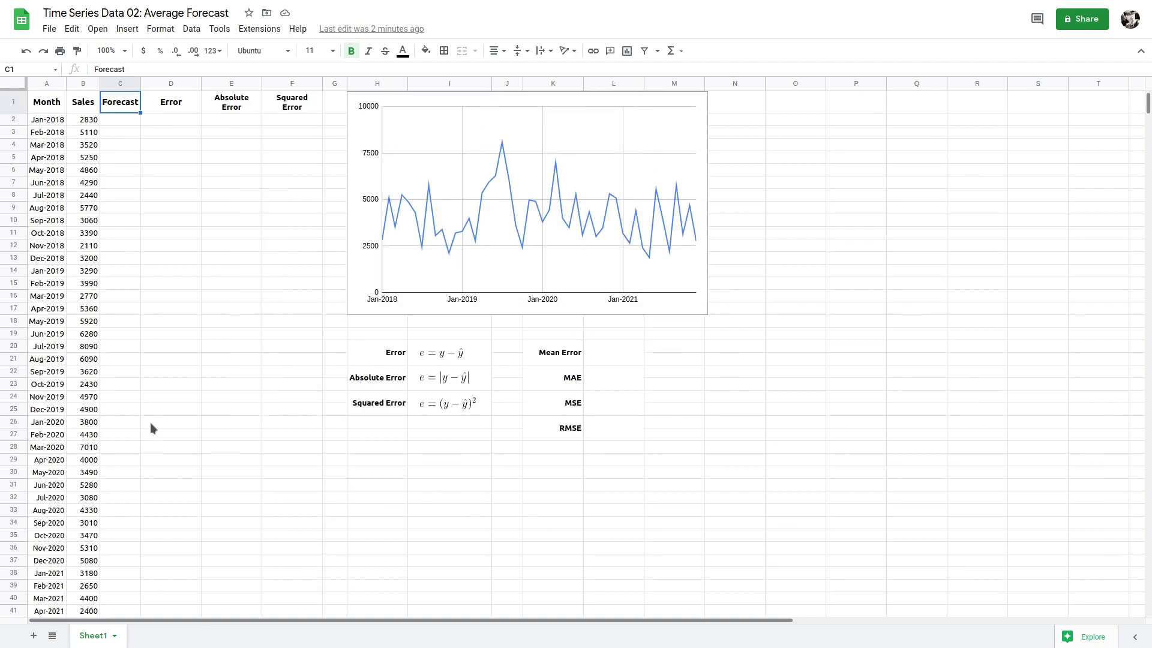
scroll(150, 422, down, 4)
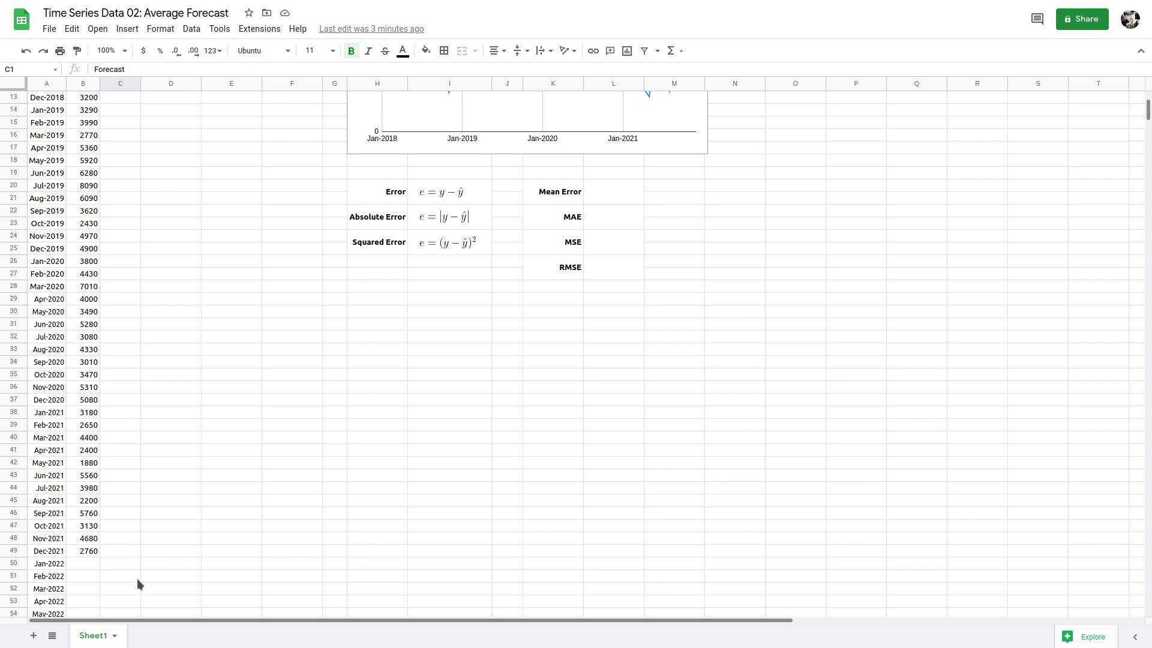
scroll(124, 567, up, 3)
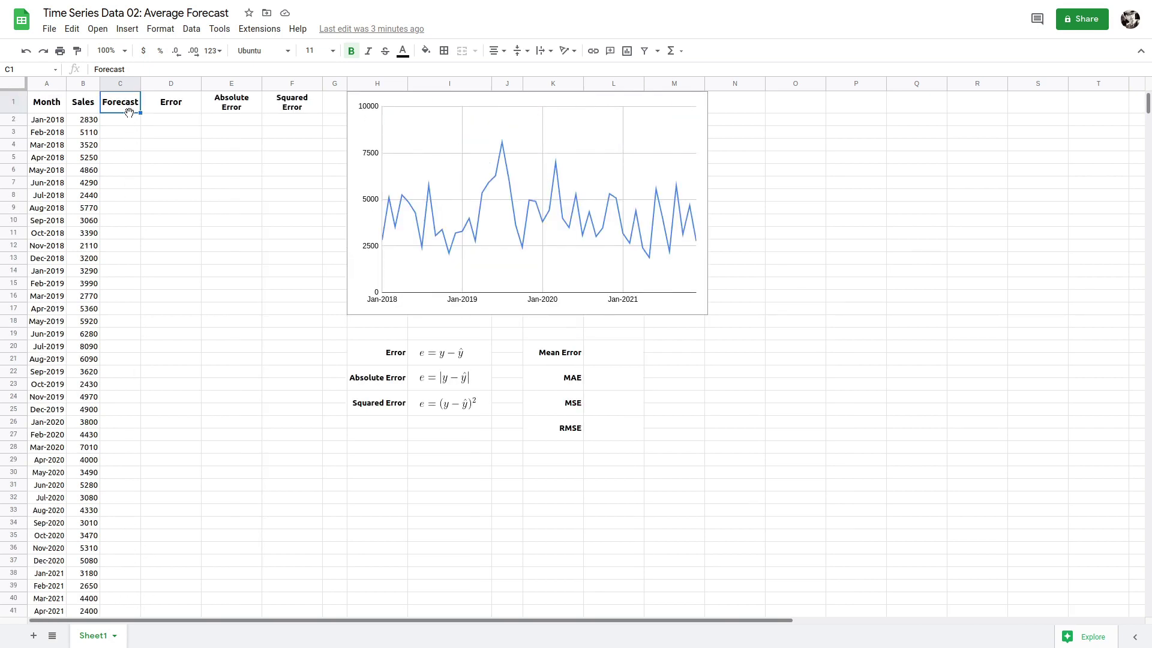
scroll(124, 173, down, 4)
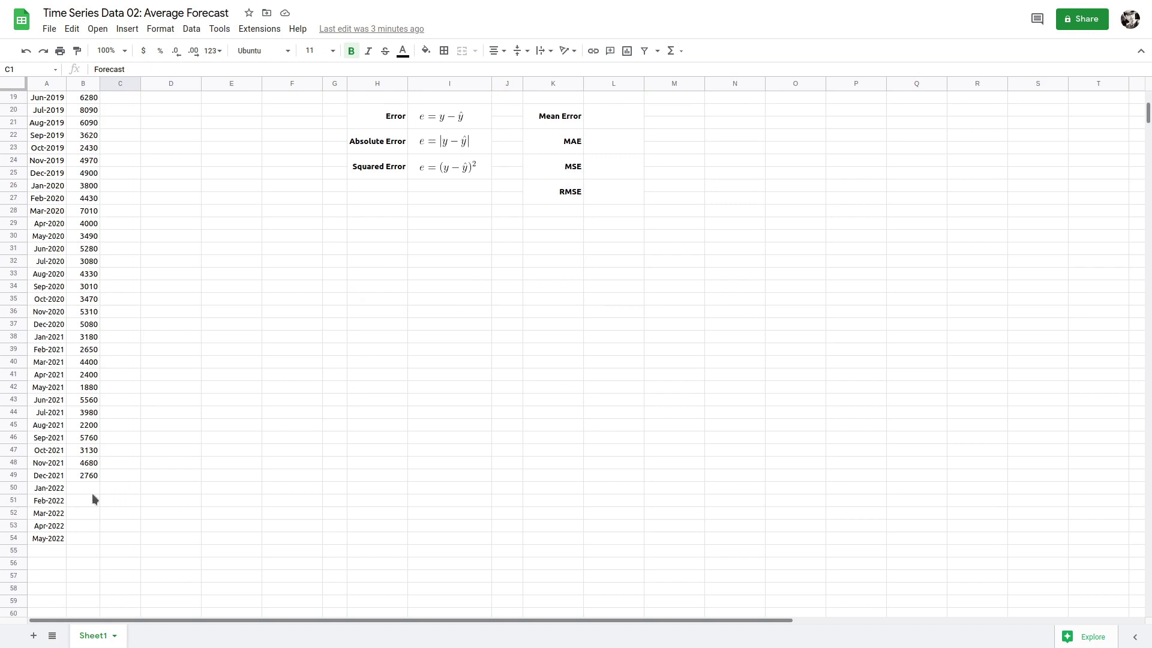
Step: Calculate the Jan-2022 forecast in C50 as the average of all historical sales, using =AVERAGE(B2:B49)
click(120, 489)
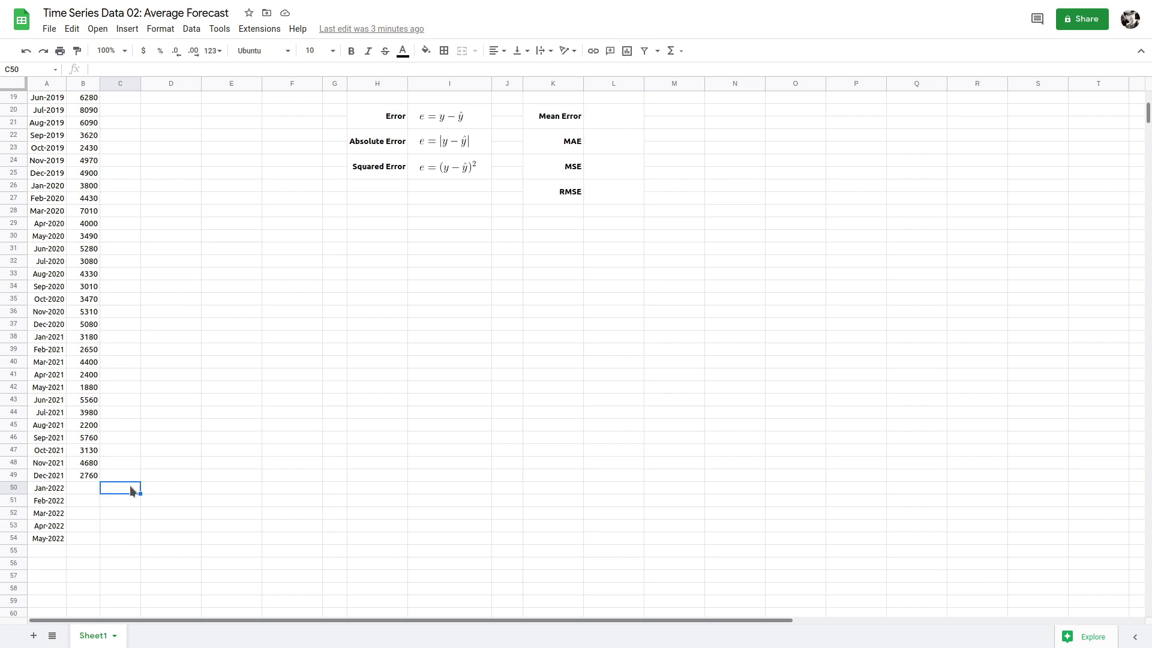
scroll(131, 487, up, 5)
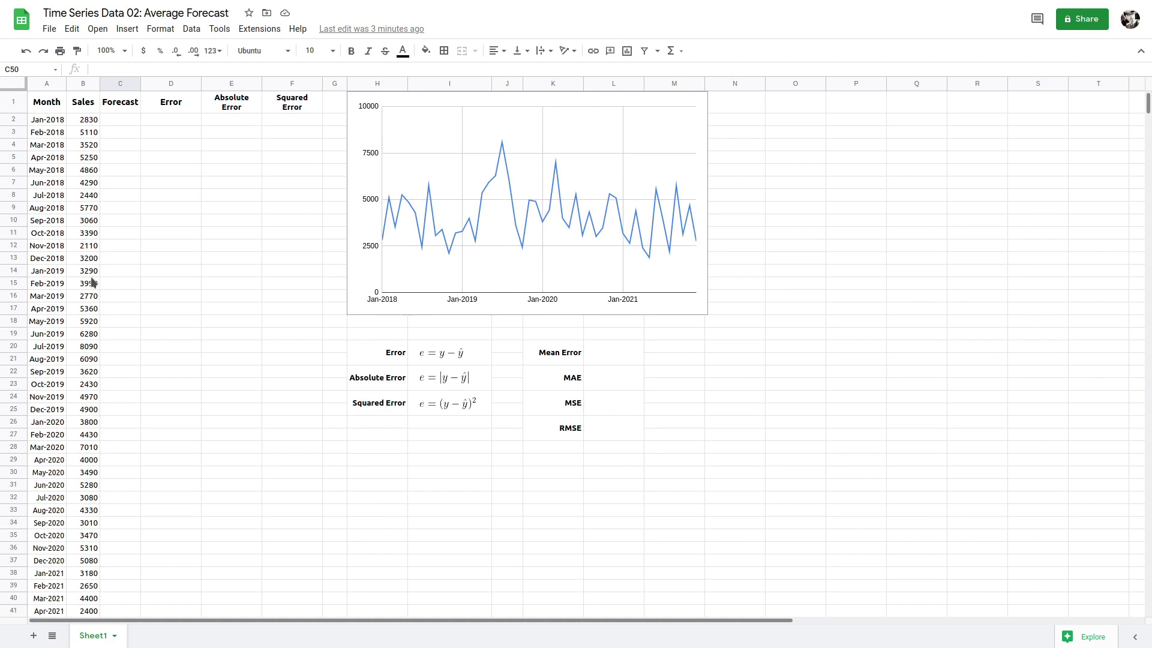
scroll(93, 288, down, 4)
scroll(93, 293, down, 2)
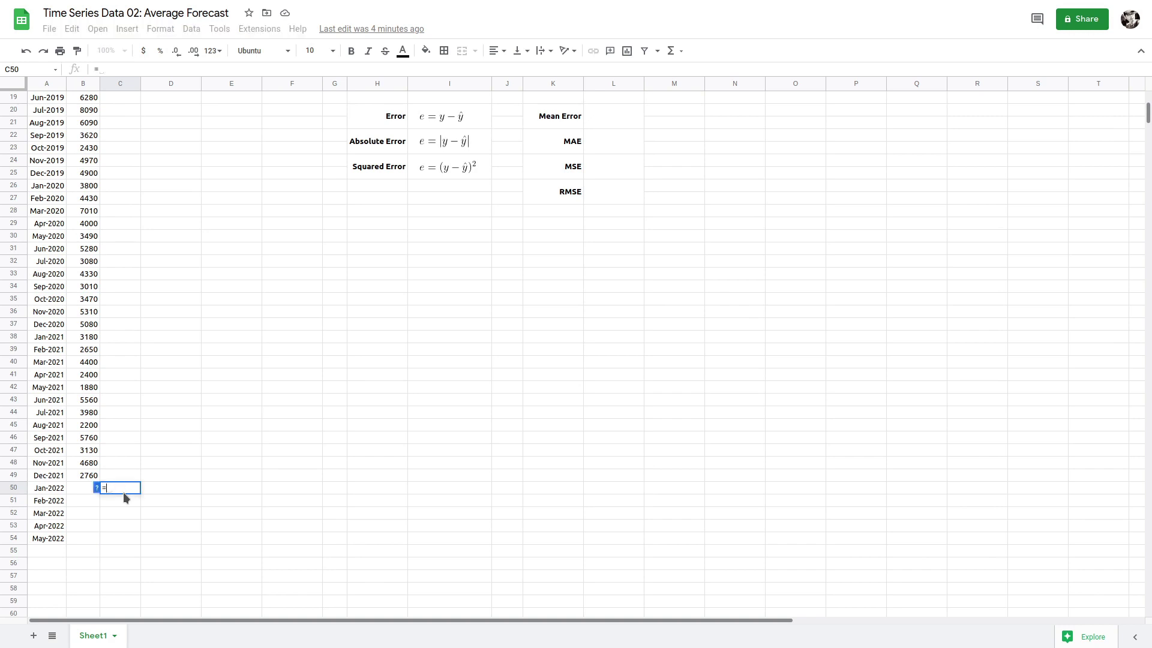
text(=average)
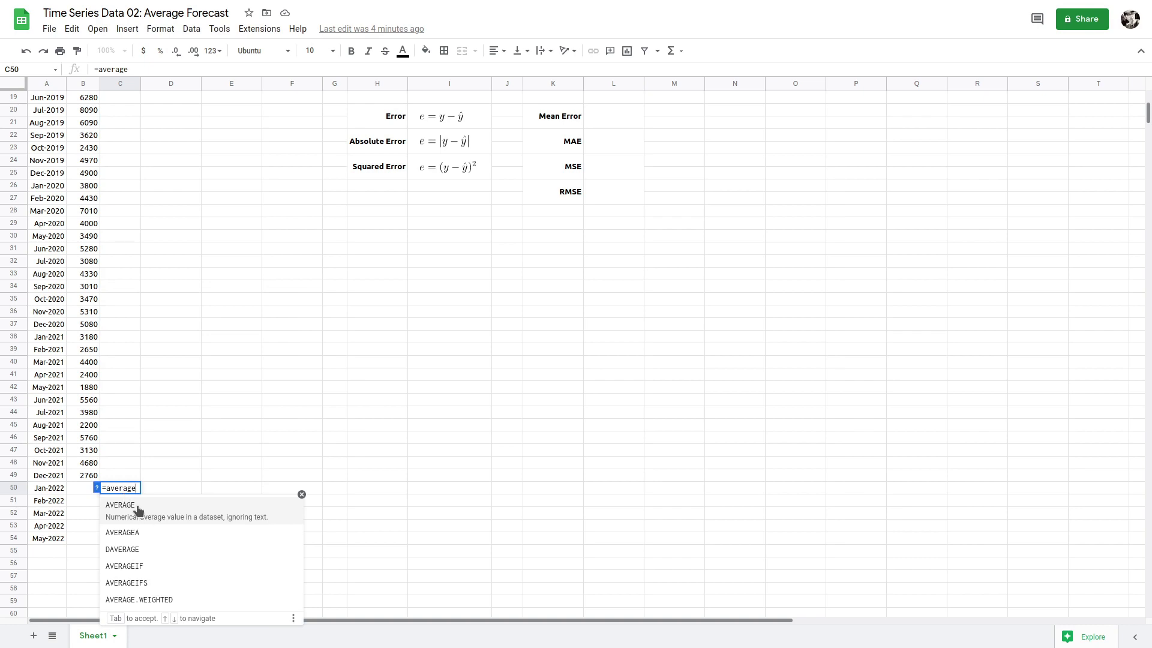
click(138, 509)
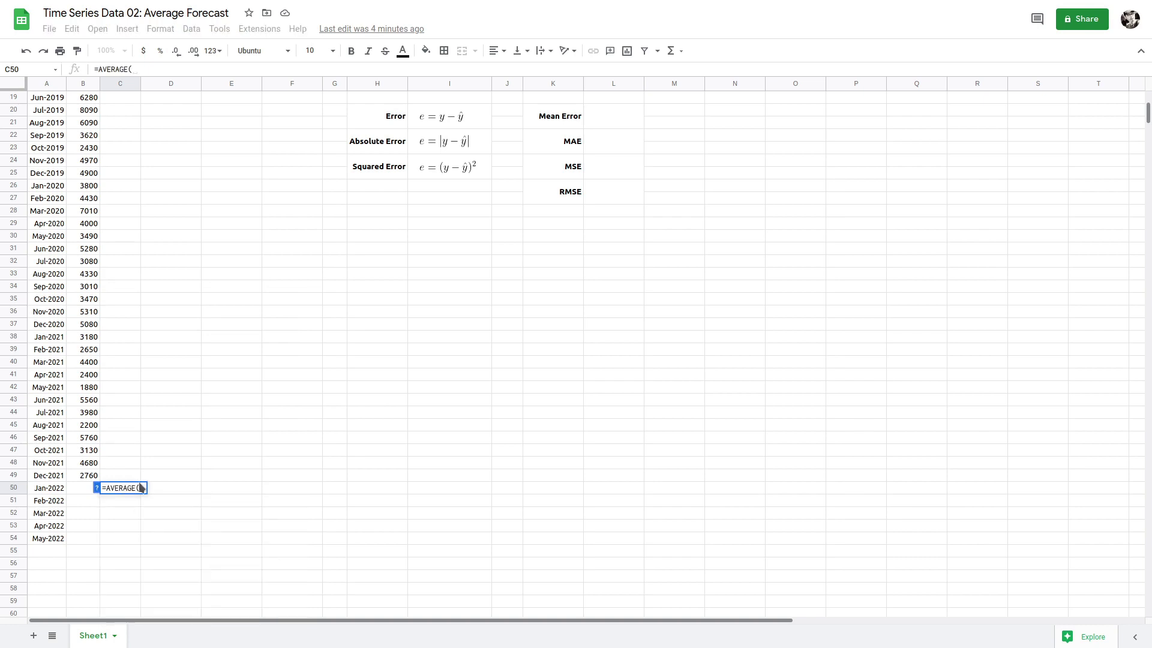
scroll(147, 499, up, 6)
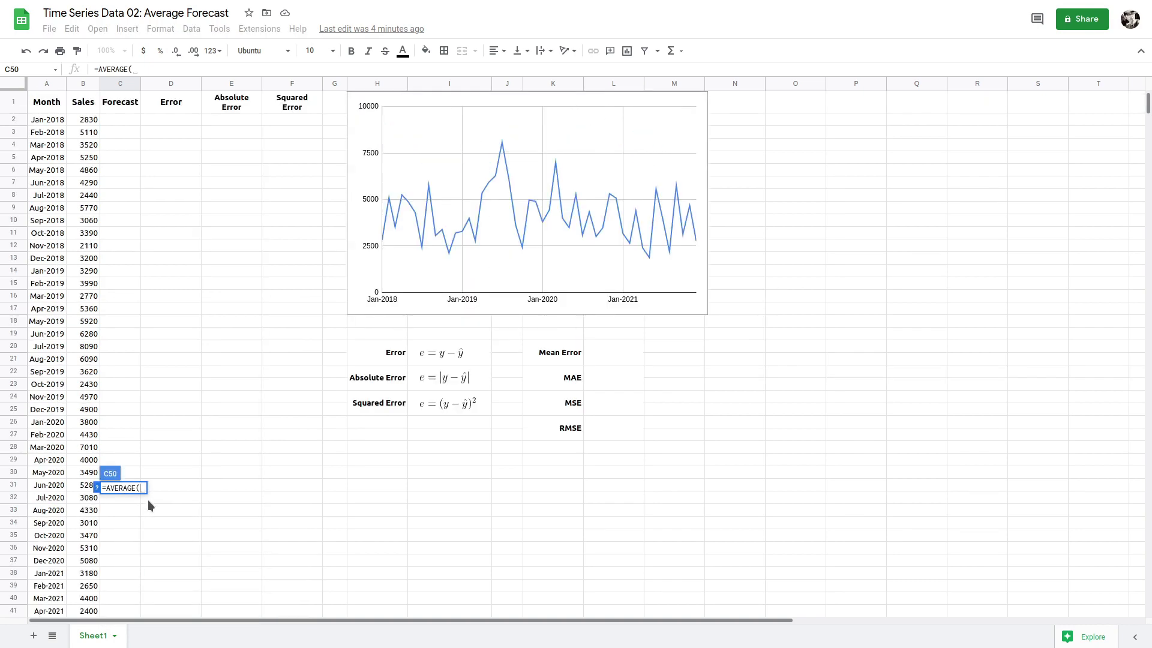
click(89, 120)
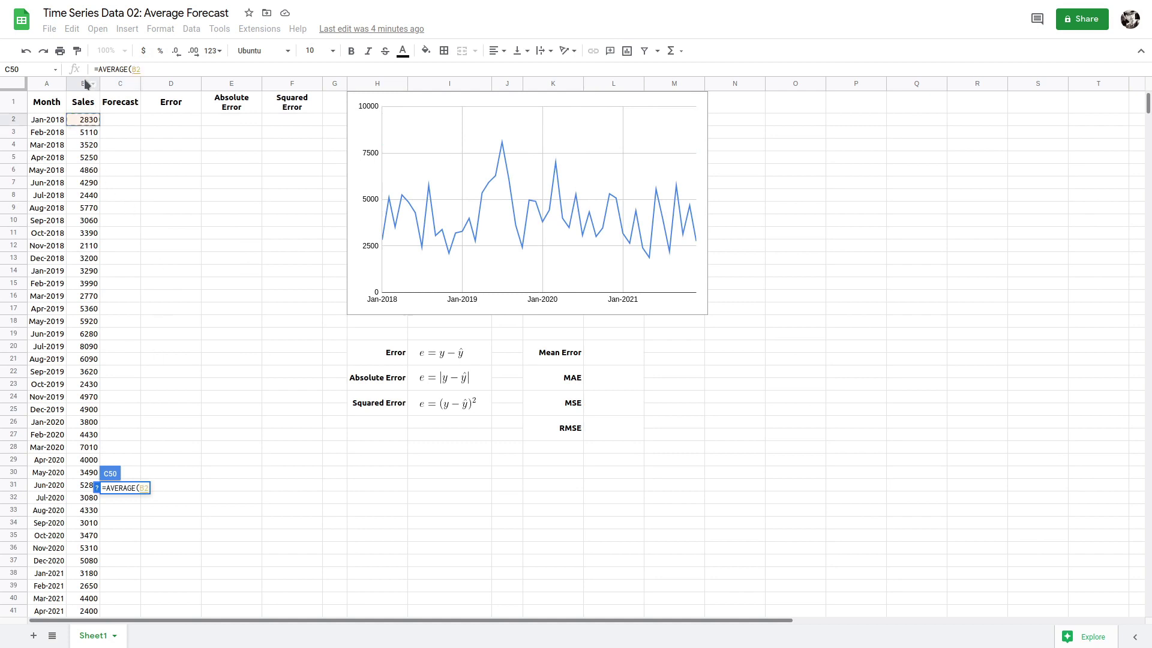
scroll(81, 159, down, 8)
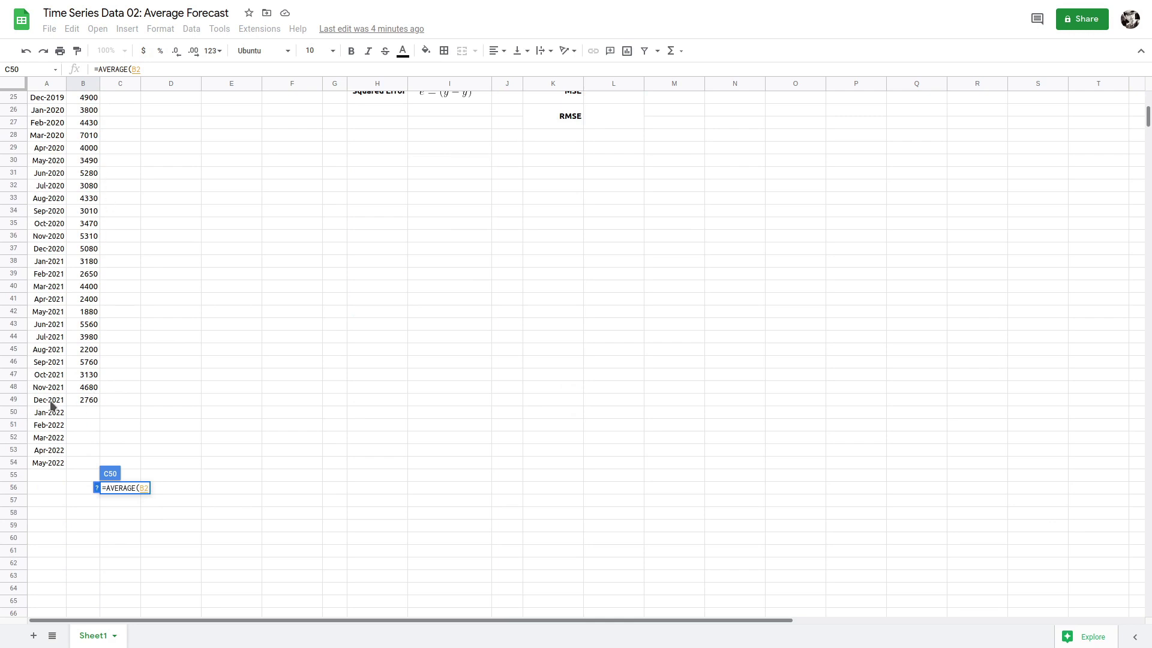
shift+click(94, 400)
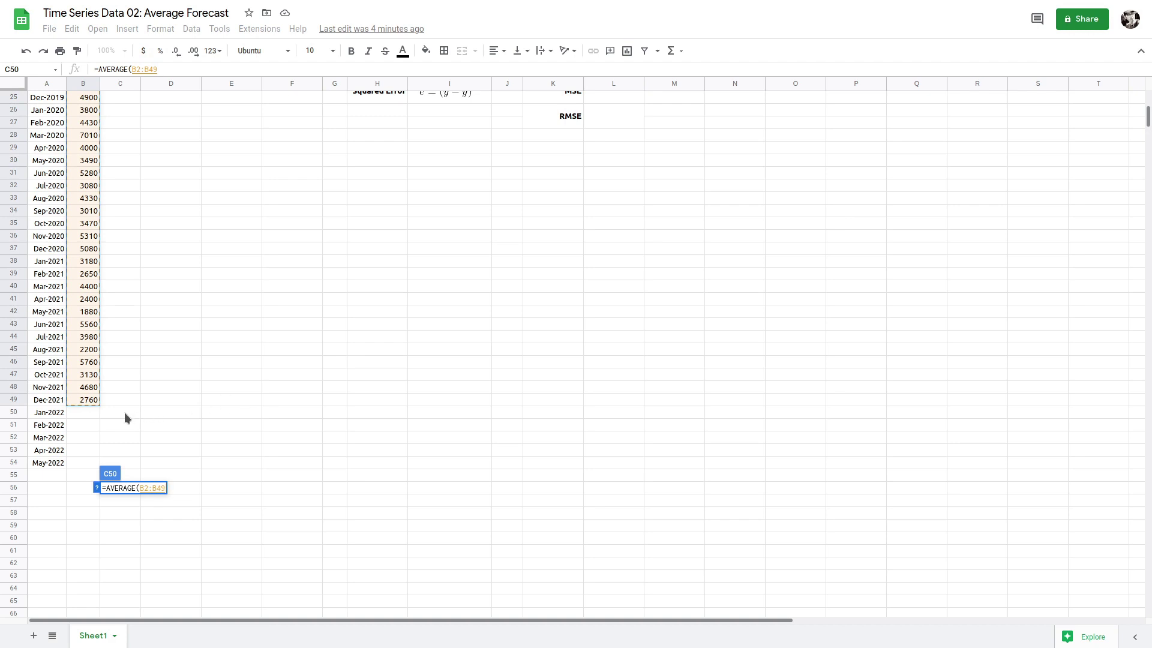
text())
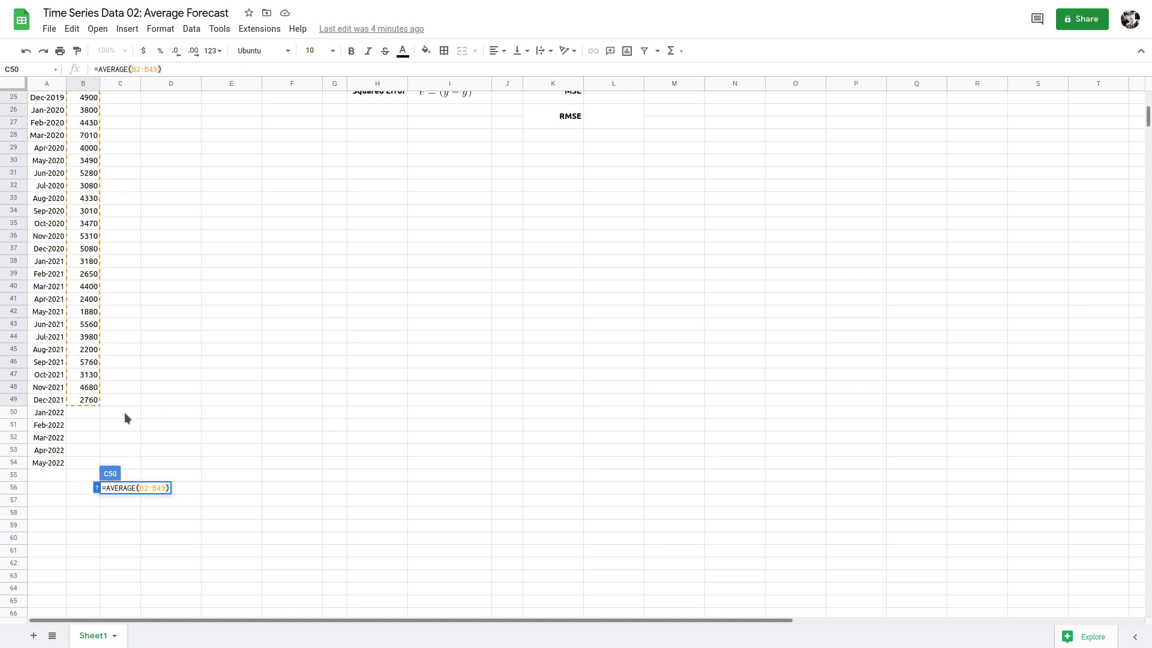
key(Return)
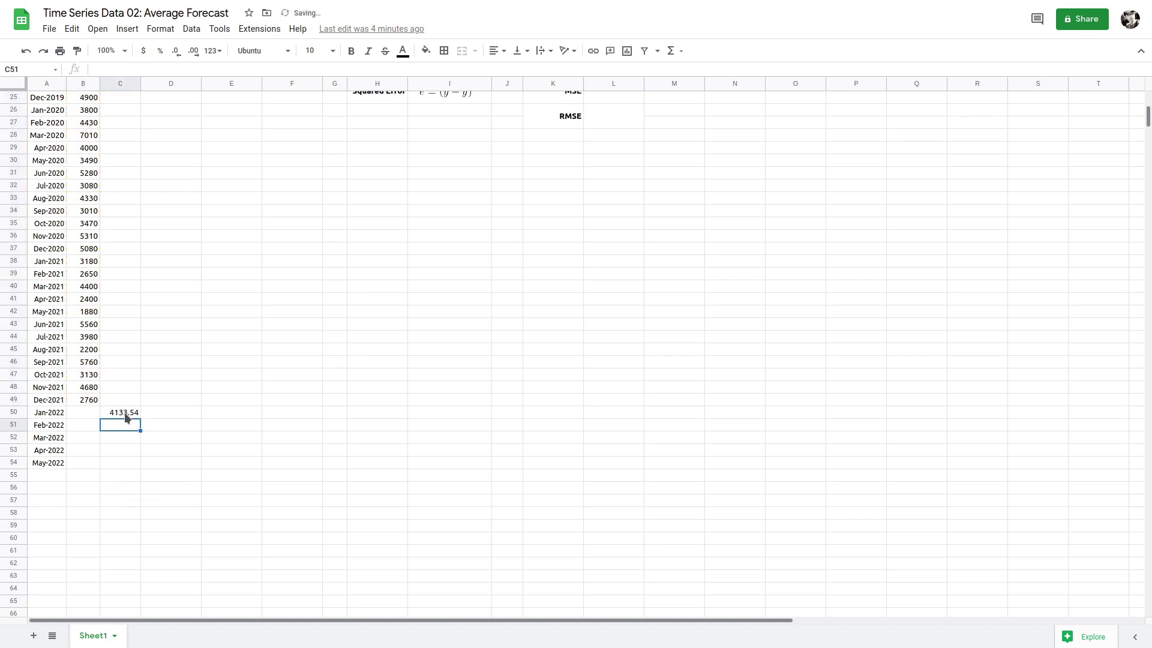
Step: Check the average formula in C50 against the first and last sales cells and the full range B2:B49
click(124, 412)
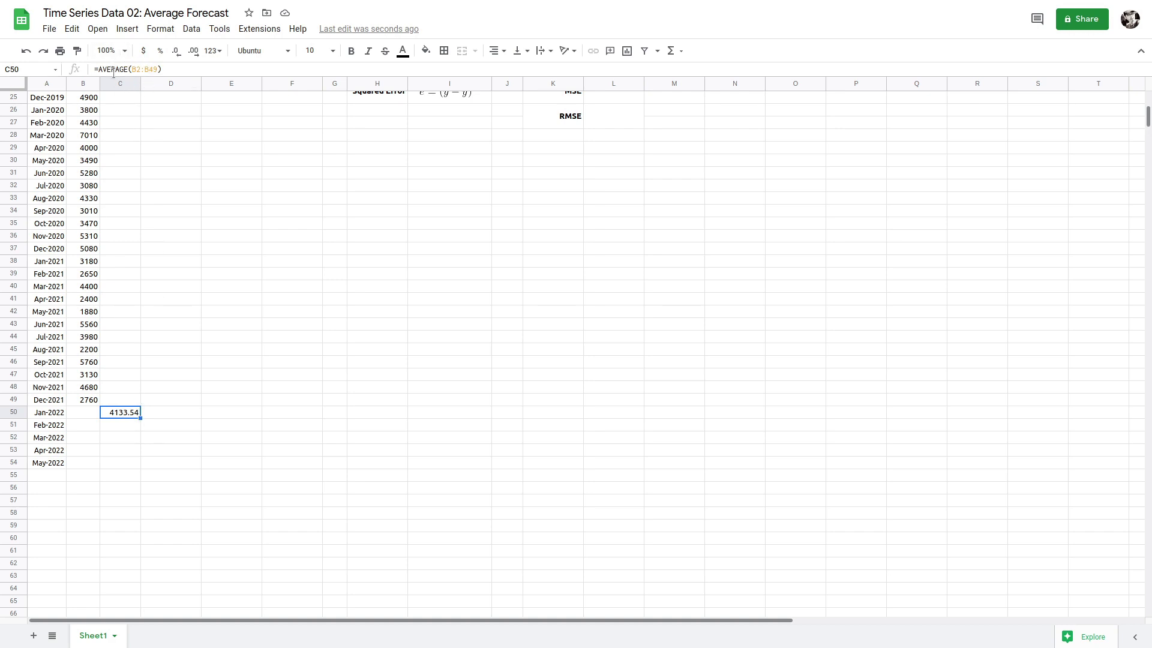
scroll(111, 172, up, 5)
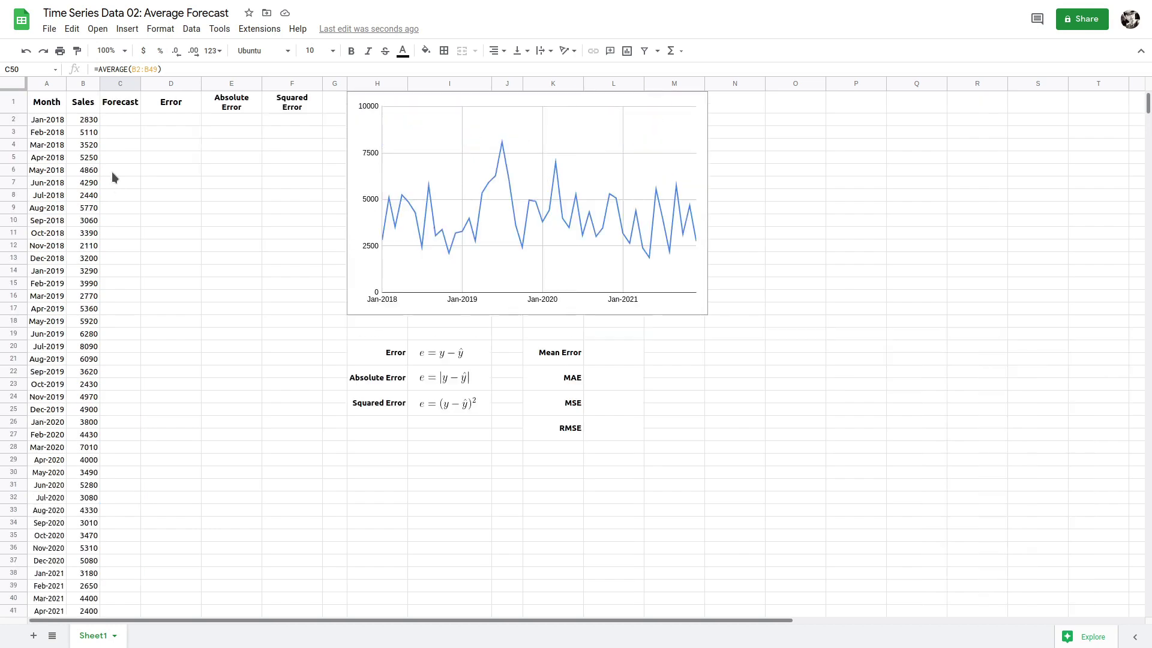
click(93, 125)
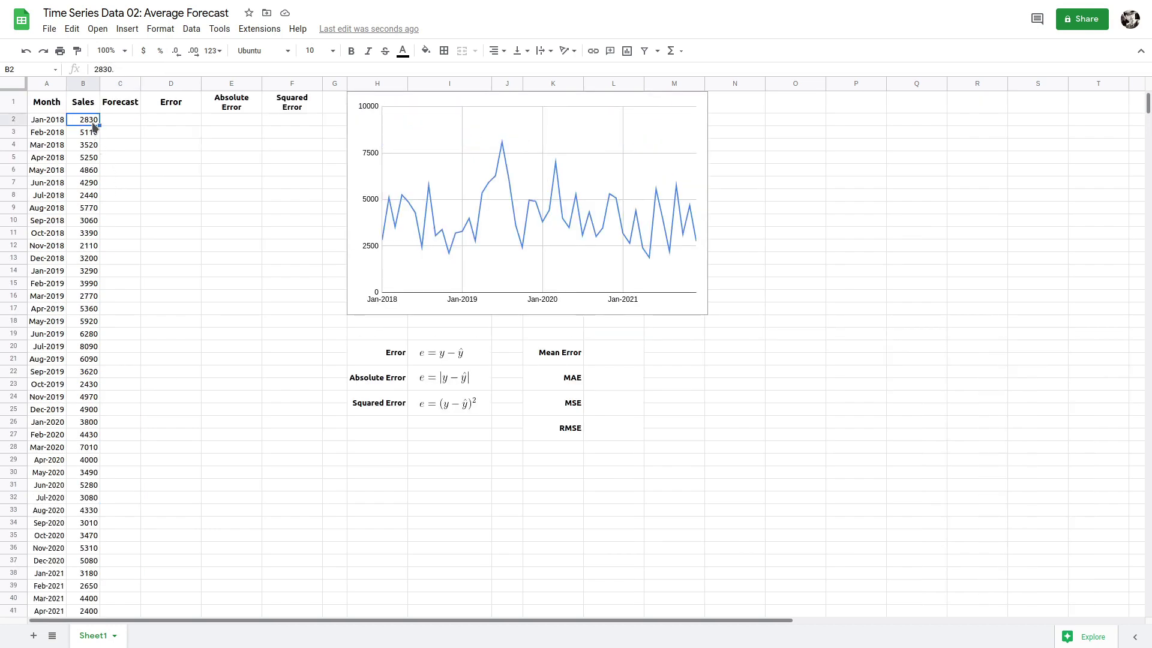
scroll(185, 510, down, 4)
click(134, 488)
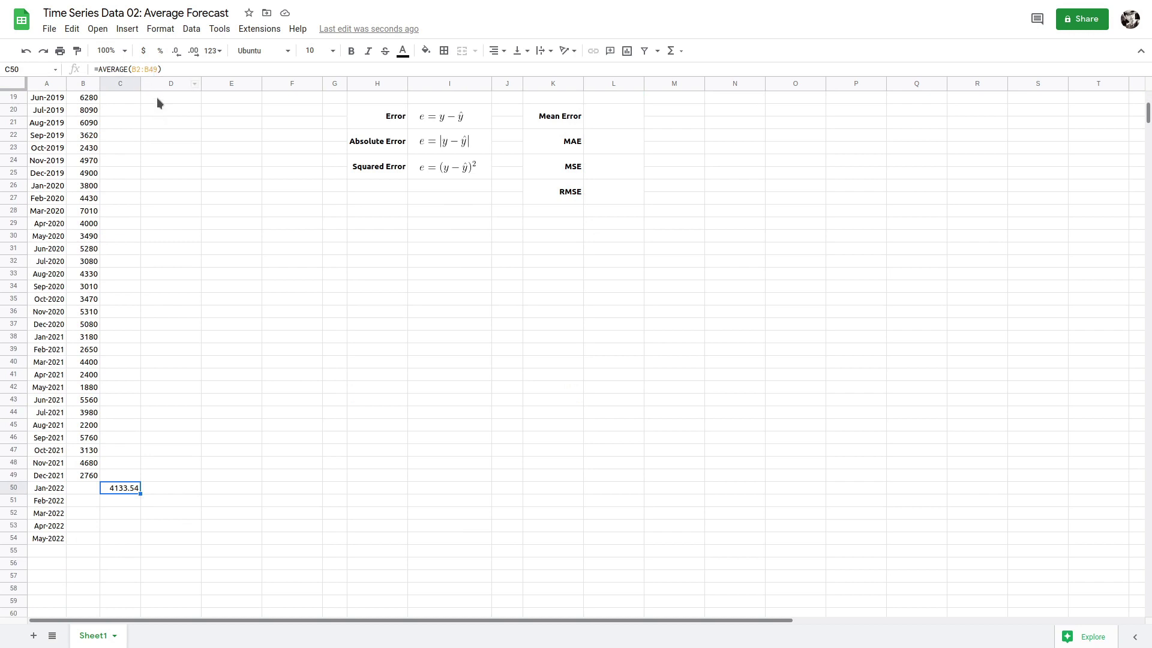
click(88, 477)
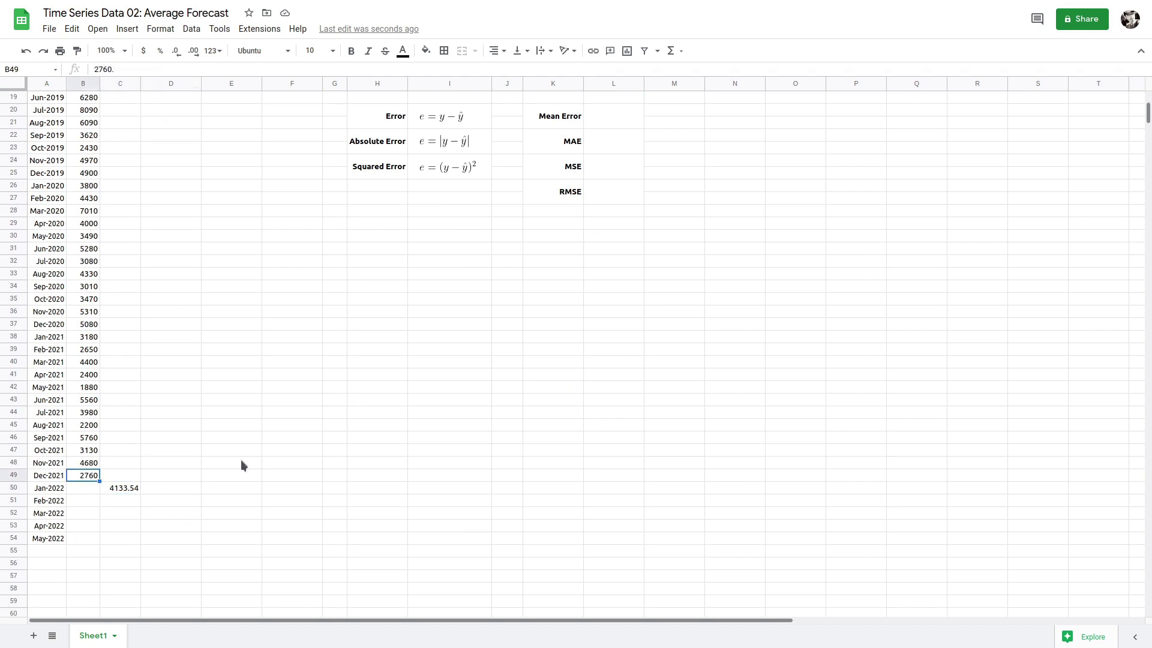
scroll(184, 473, up, 5)
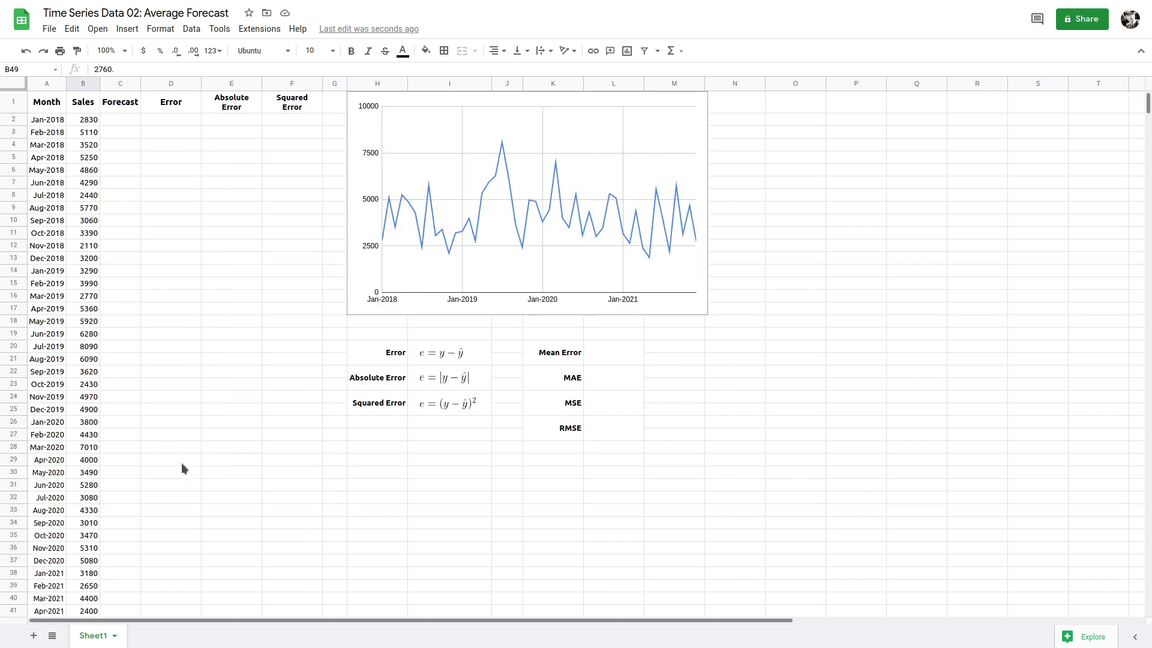
click(89, 120)
scroll(90, 123, down, 6)
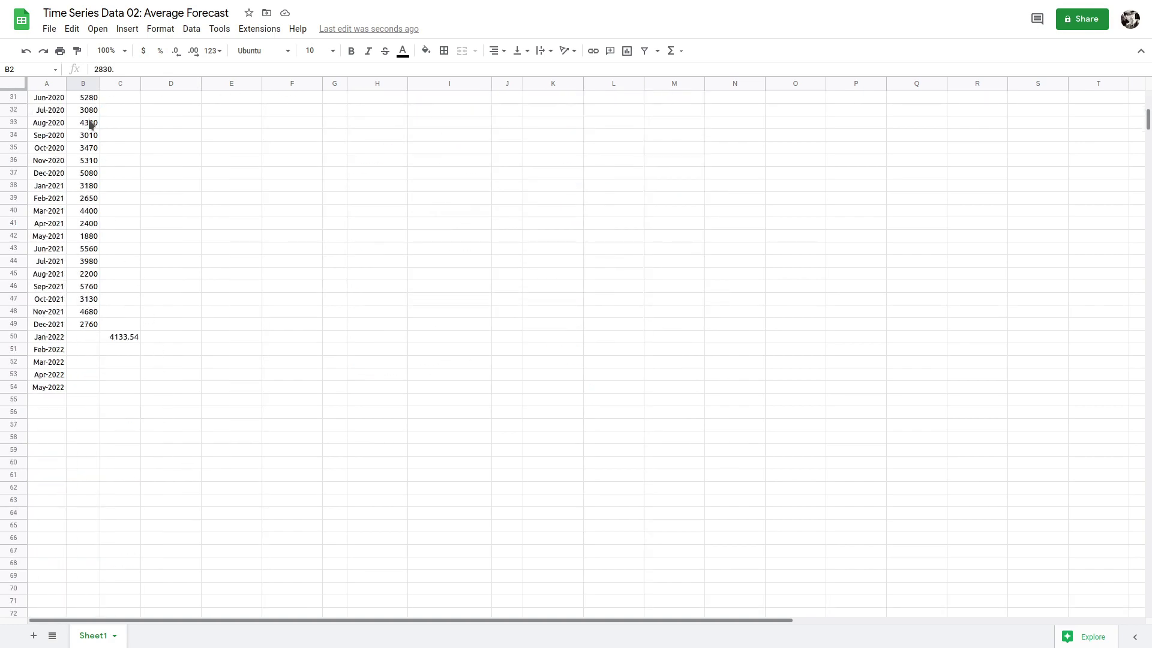
shift+click(90, 324)
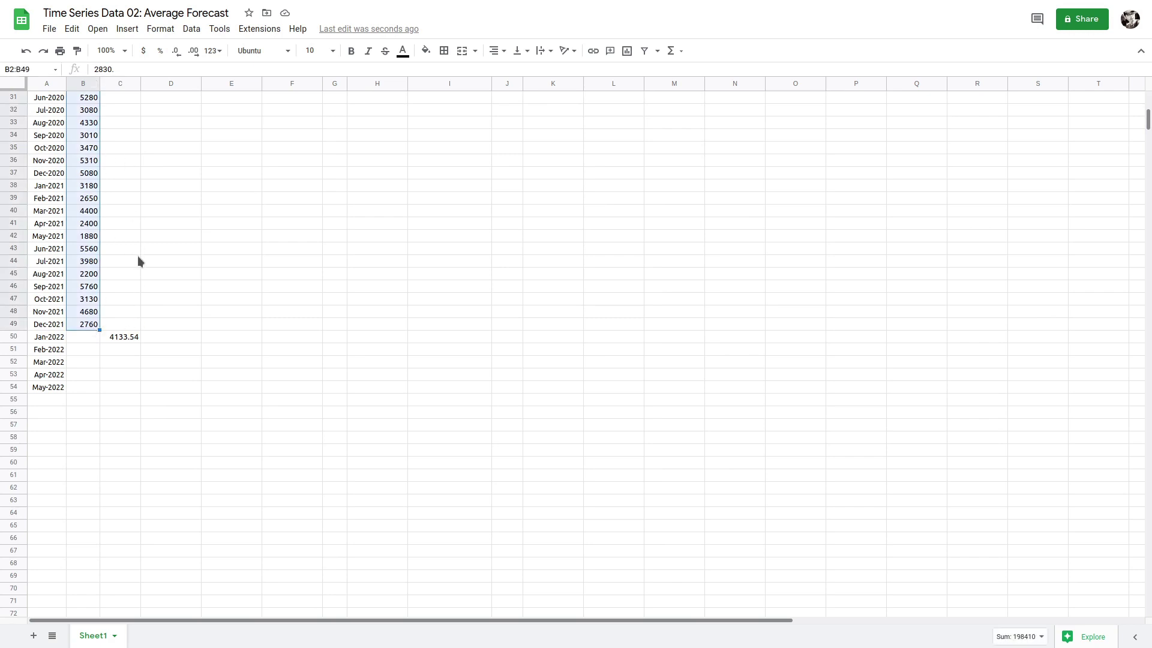
Step: Try showing four decimal places for the Jan-2022 forecast in C50 and return it to two
click(127, 338)
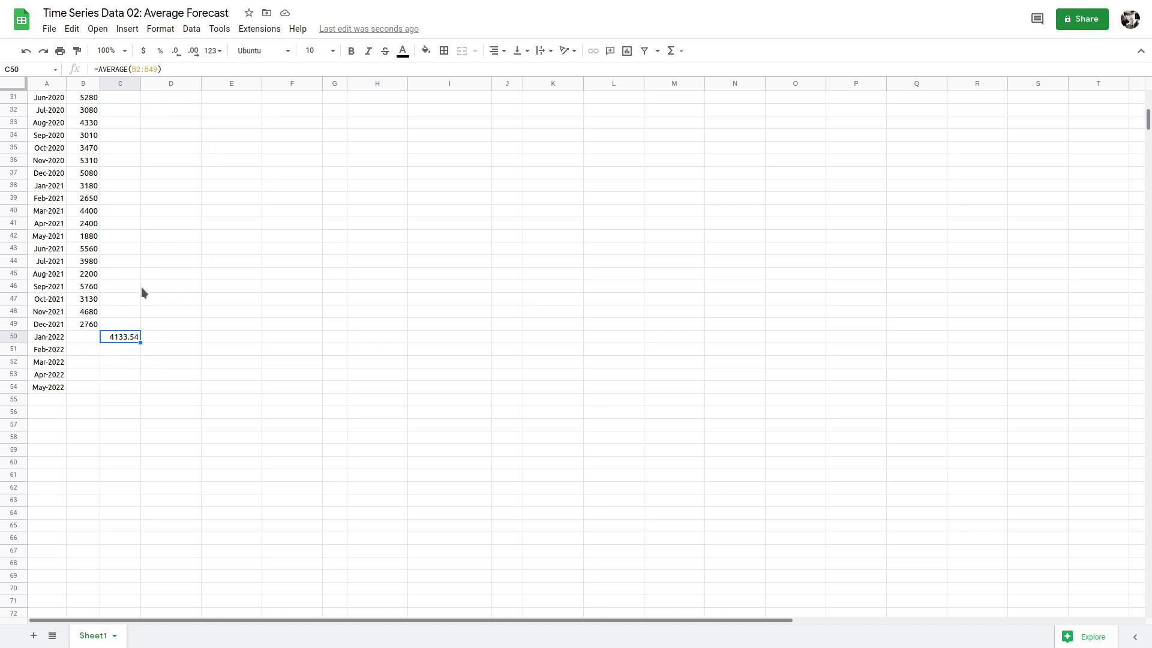
click(200, 52)
click(199, 51)
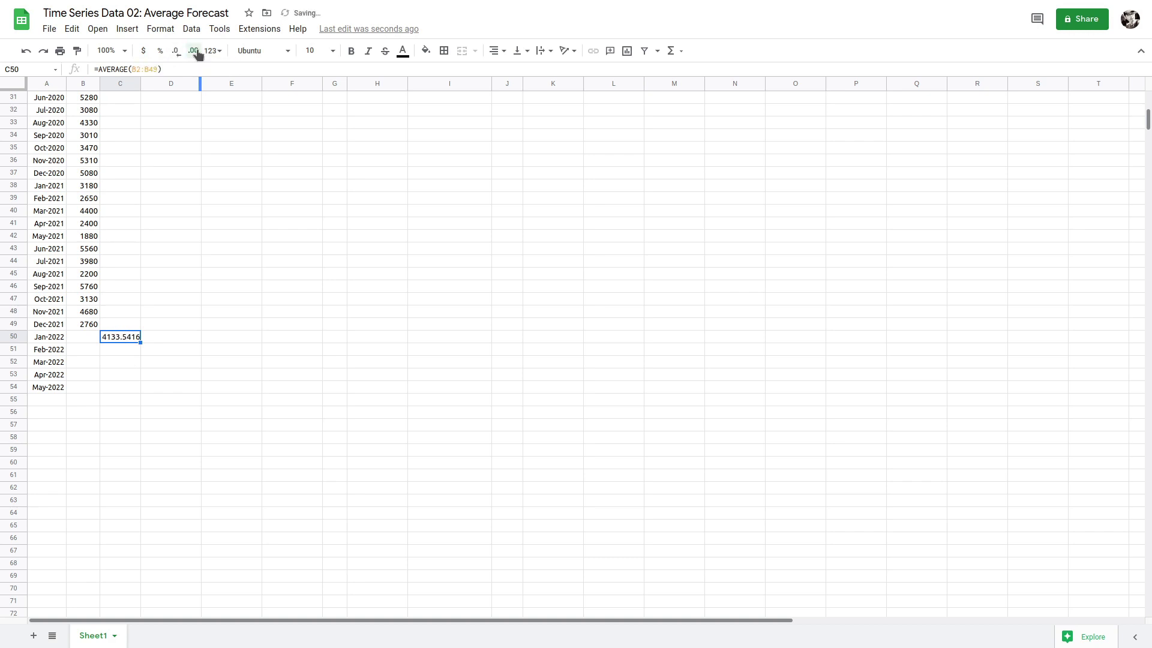
click(176, 53)
click(176, 53)
click(176, 53)
click(194, 51)
click(176, 53)
Step: Make the Feb-2022 forecast in C51 refer to the Jan-2022 forecast with =C50
click(125, 346)
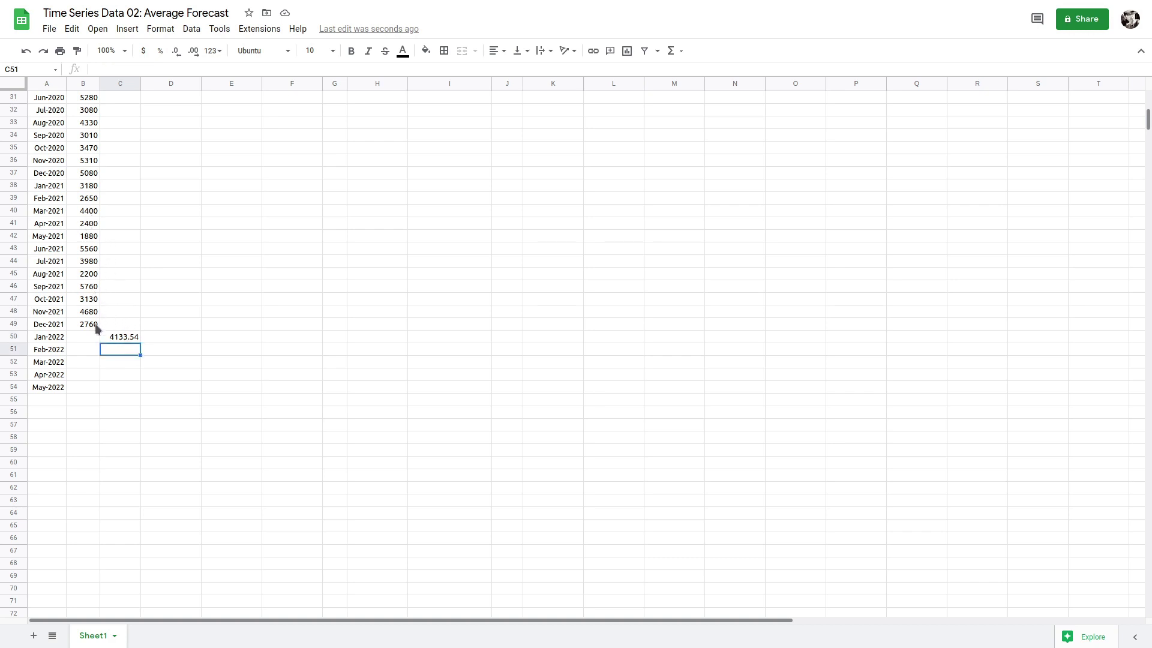
click(128, 336)
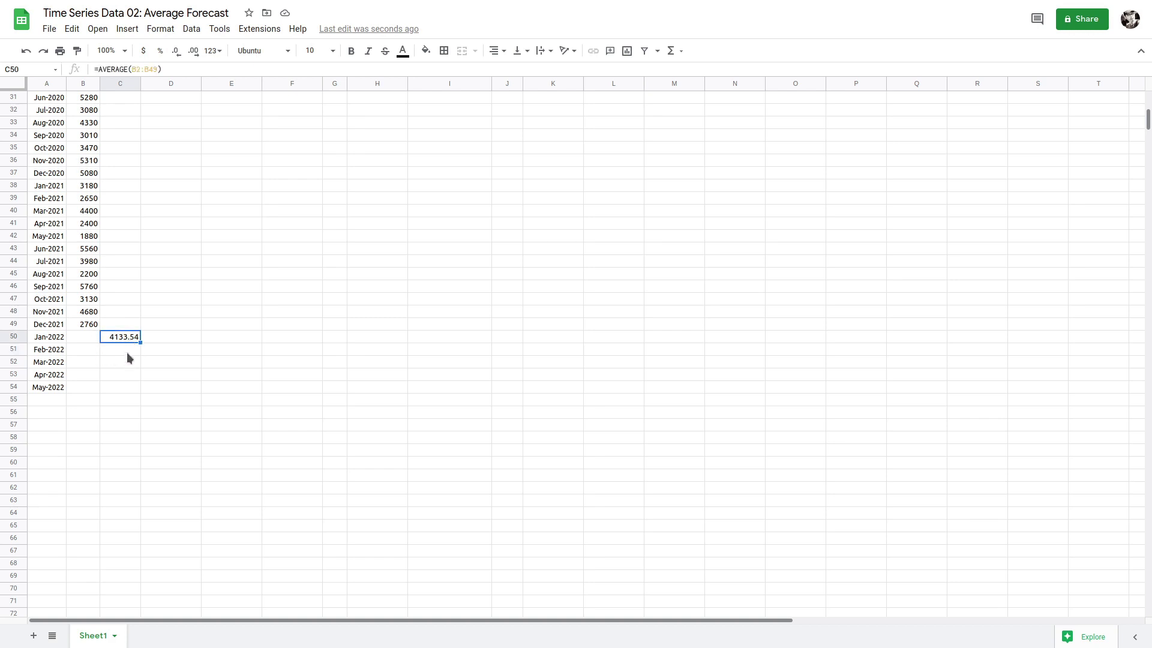
click(127, 352)
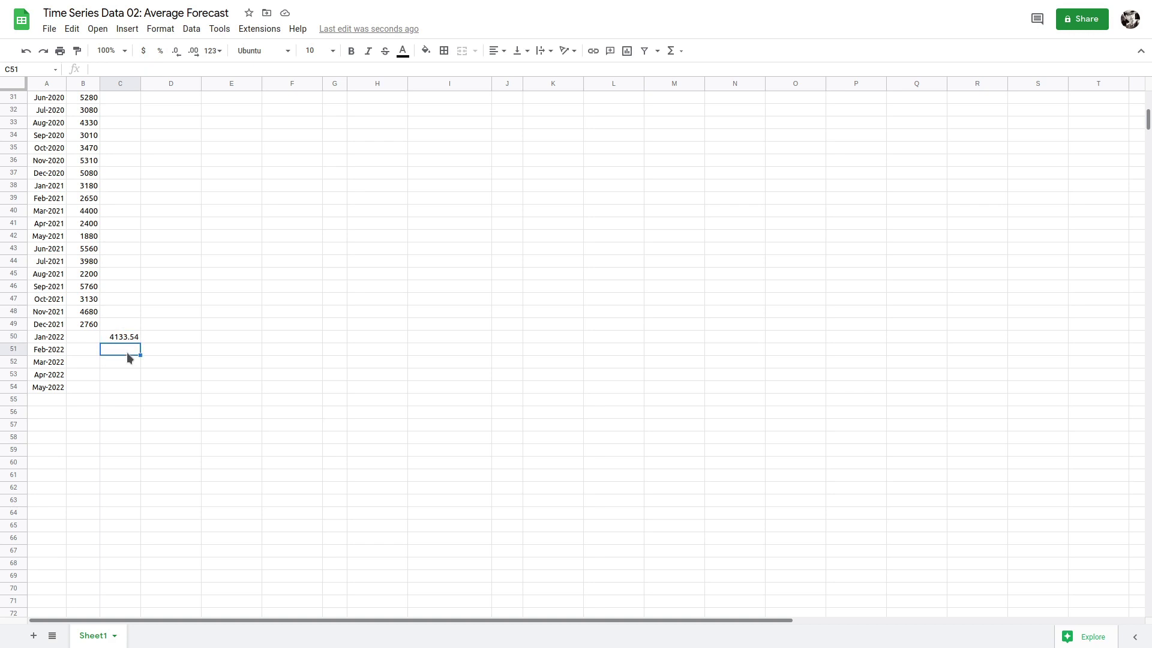
text(=)
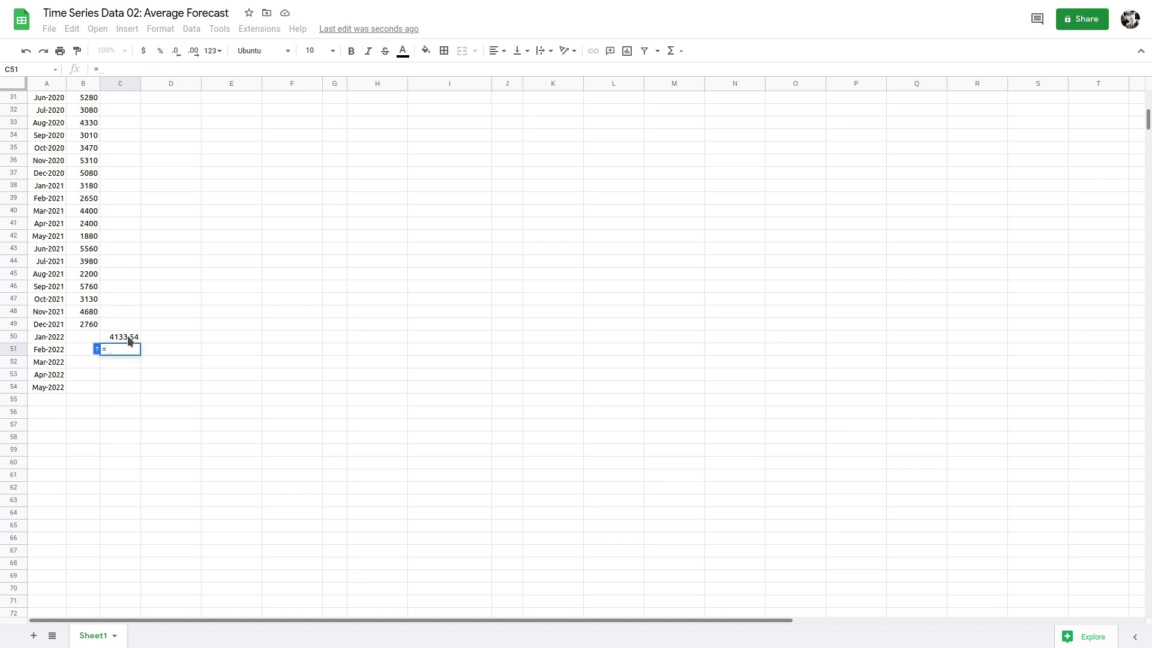
click(128, 339)
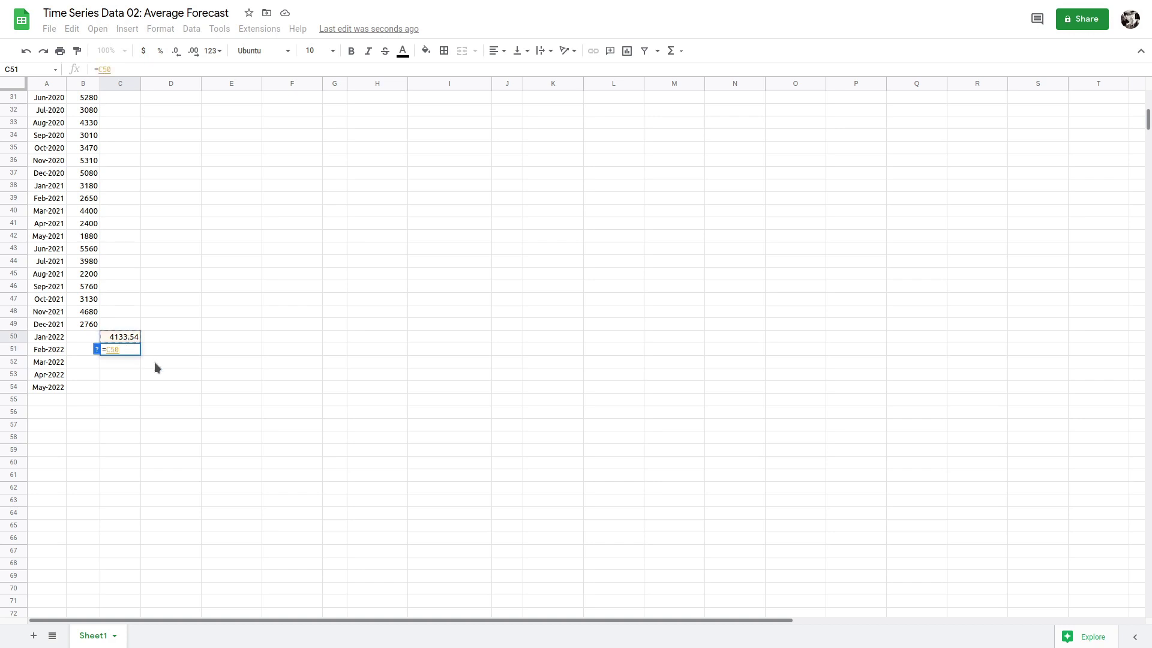
key(Return)
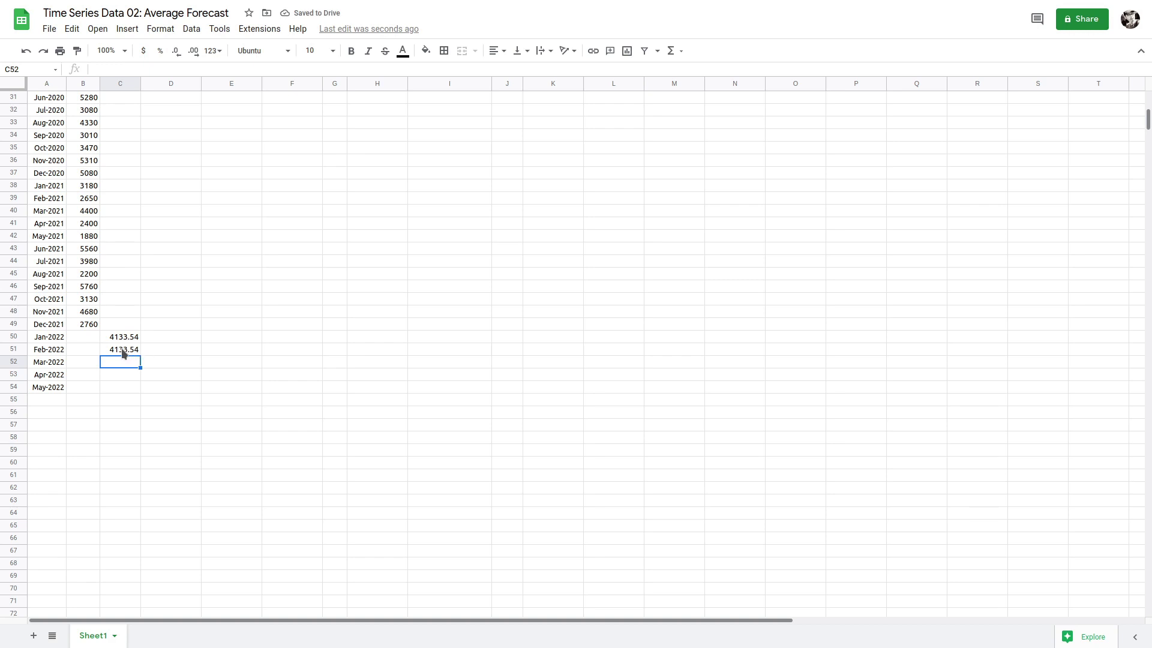
Step: Compare the C50 and C51 formulas and make the reference in C51 absolute as =$C$50
click(127, 353)
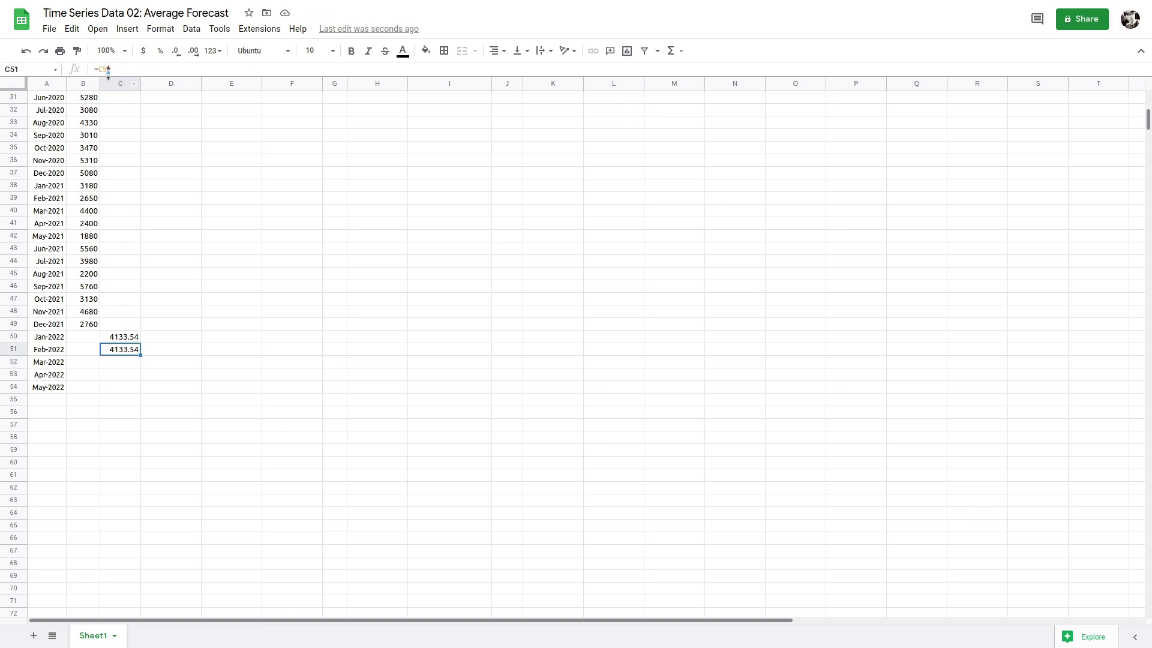
click(135, 340)
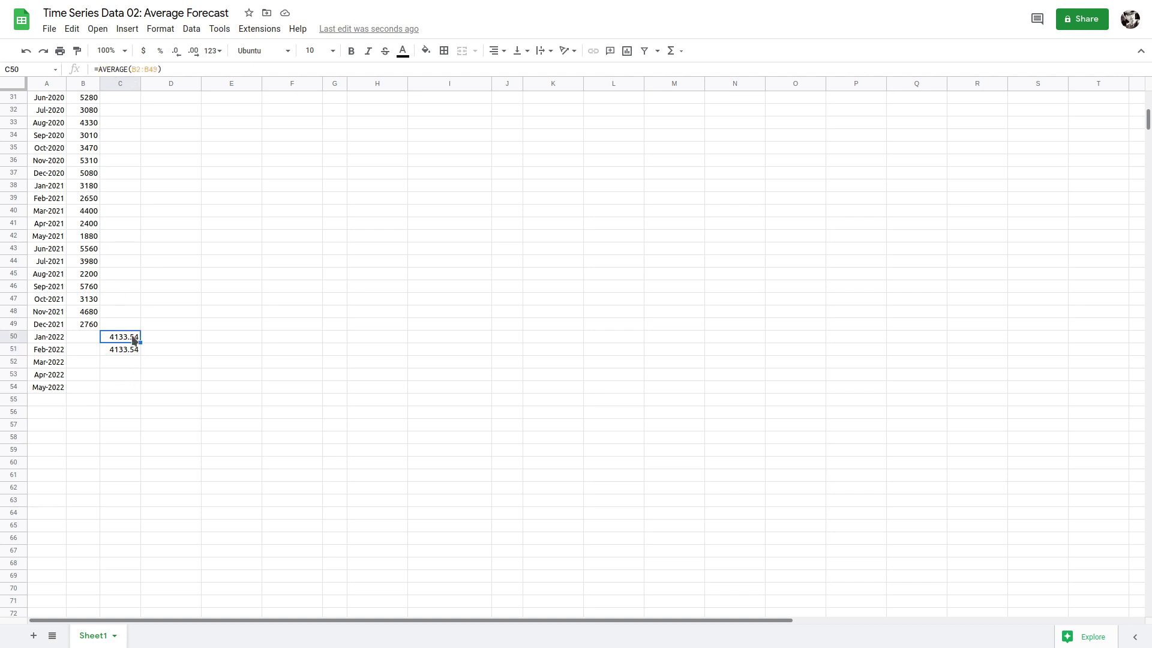
click(128, 350)
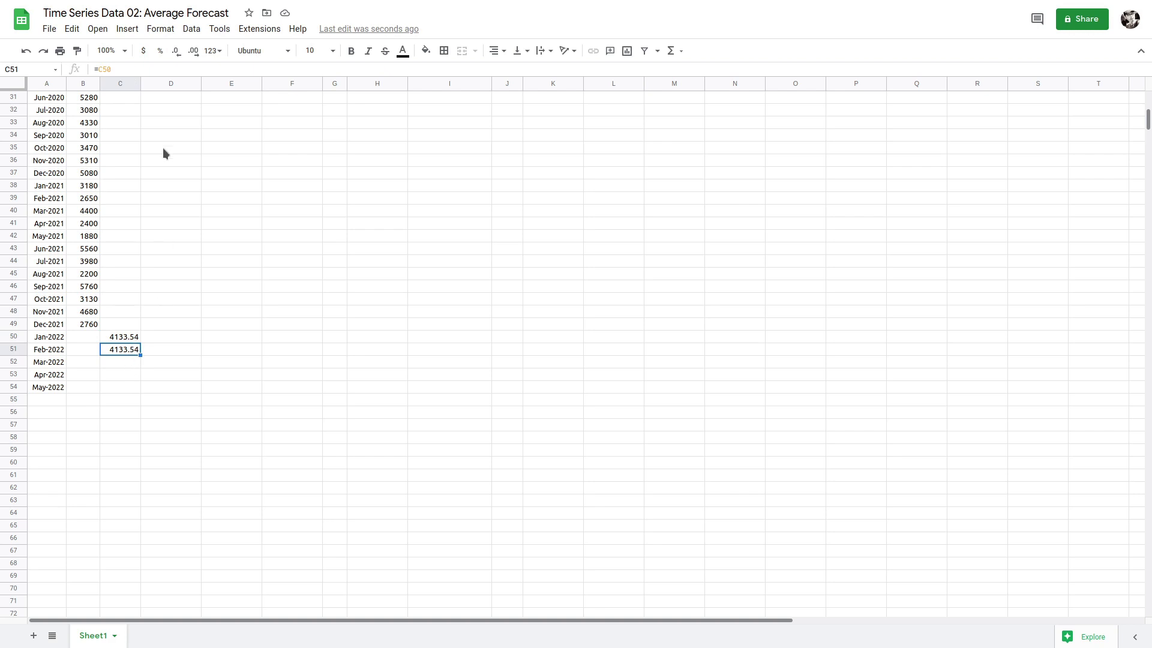
click(105, 68)
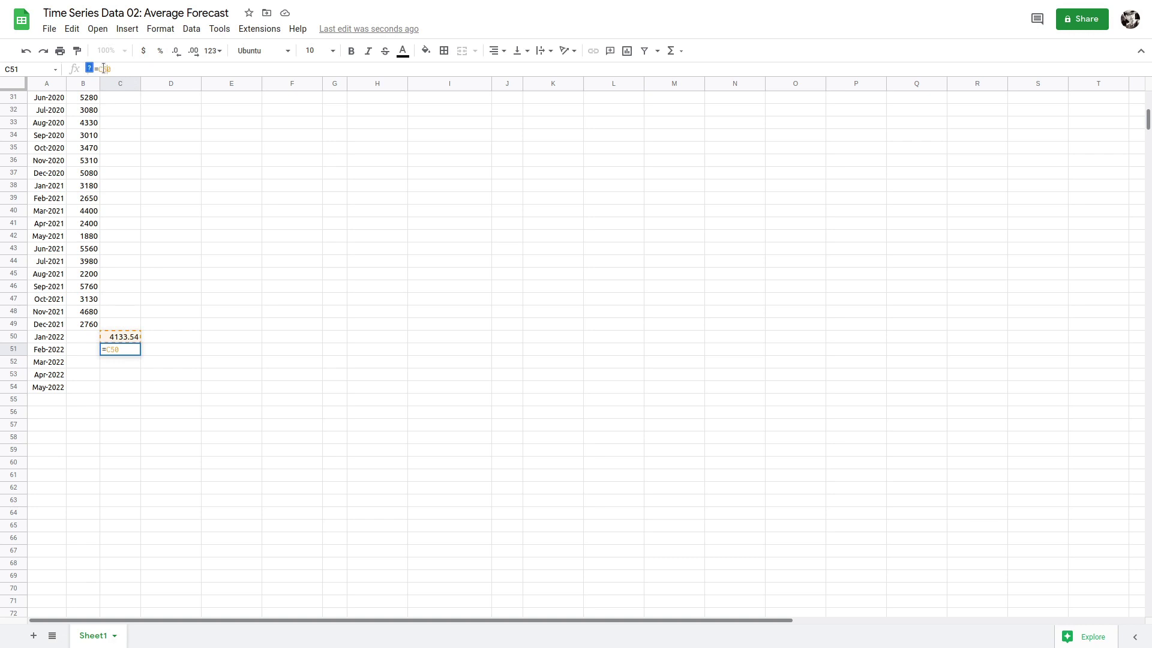
key(F4)
key(Return)
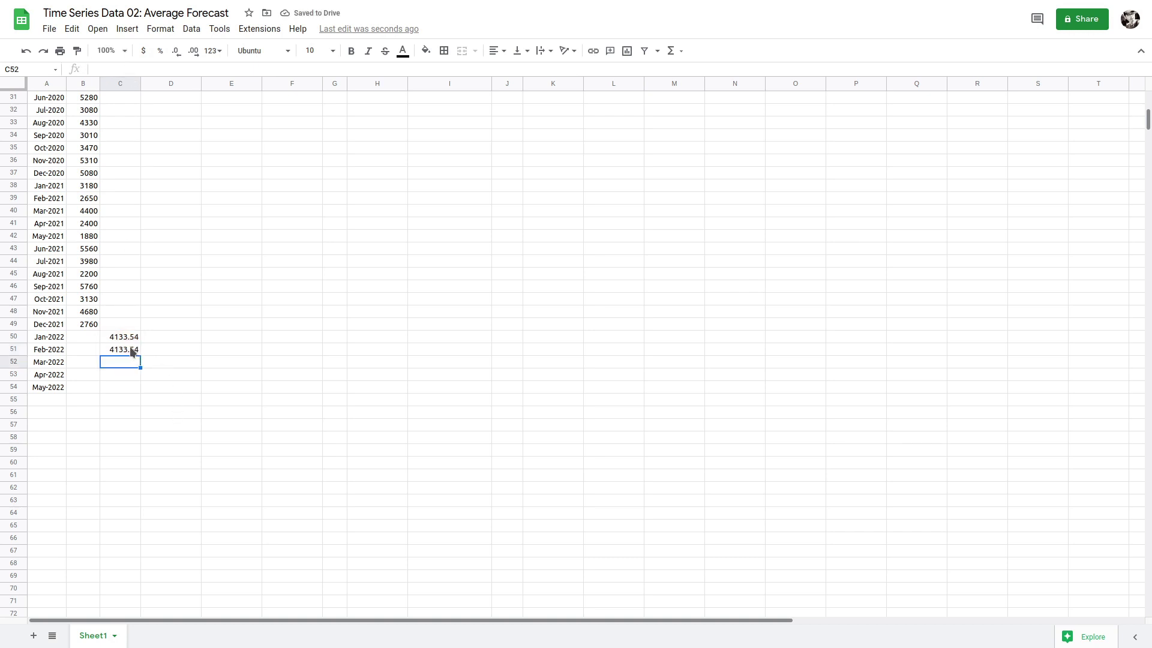
Step: Fill the Feb-2022 forecast formula from C51 down through May-2022 in C54
click(132, 350)
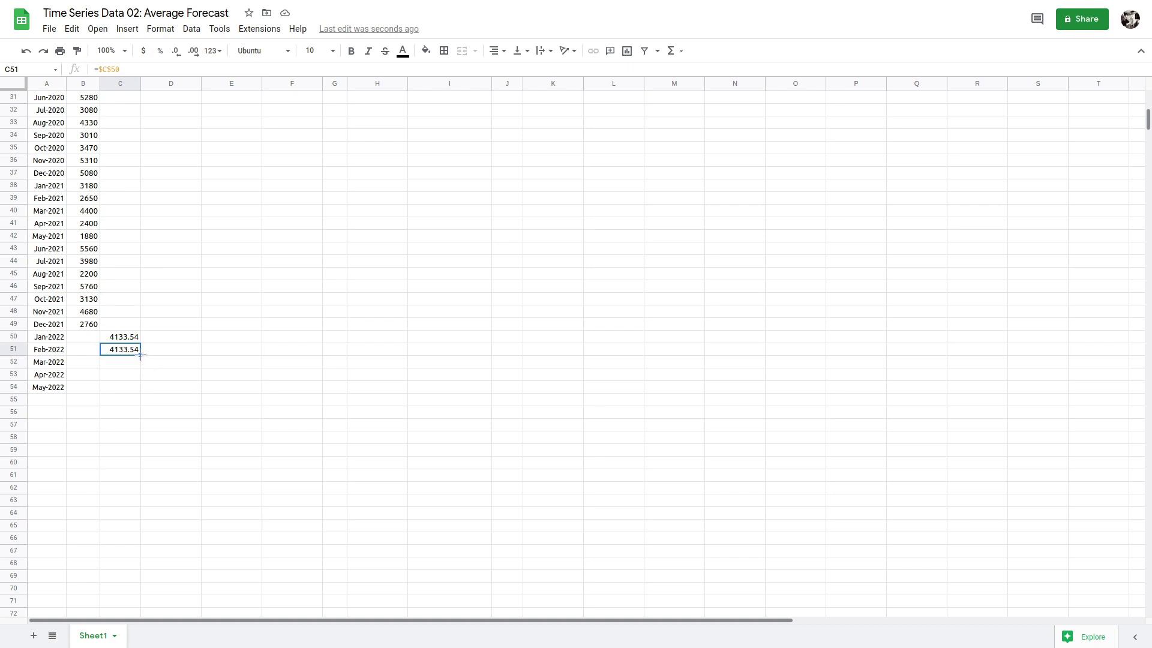
drag(140, 355, 138, 394)
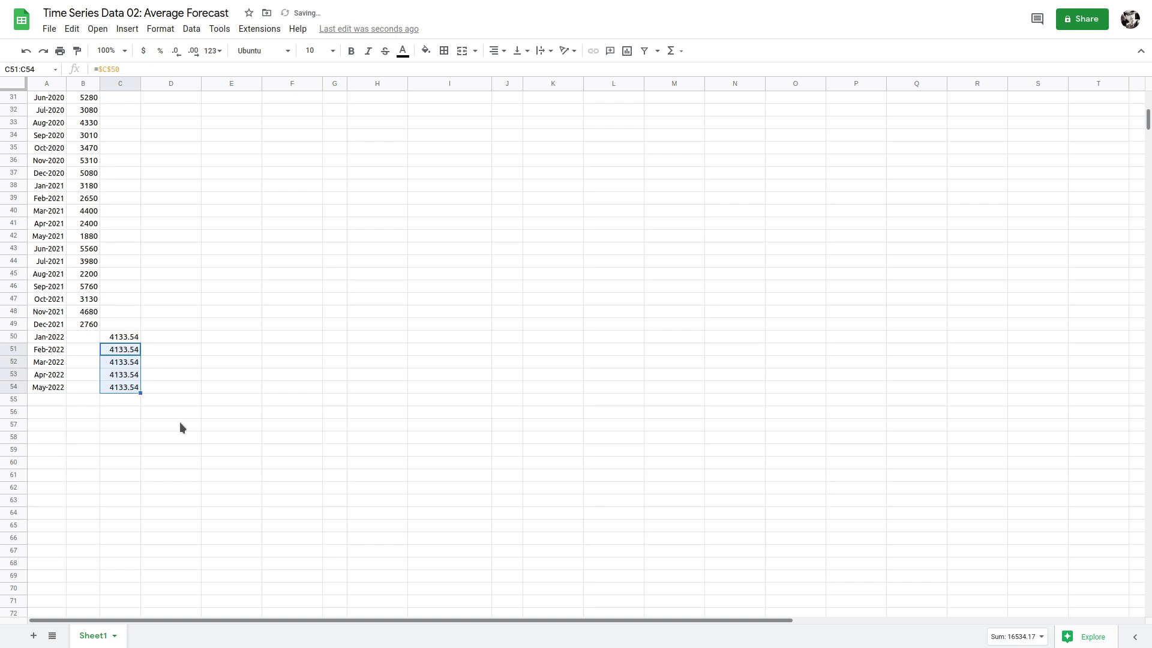
click(157, 390)
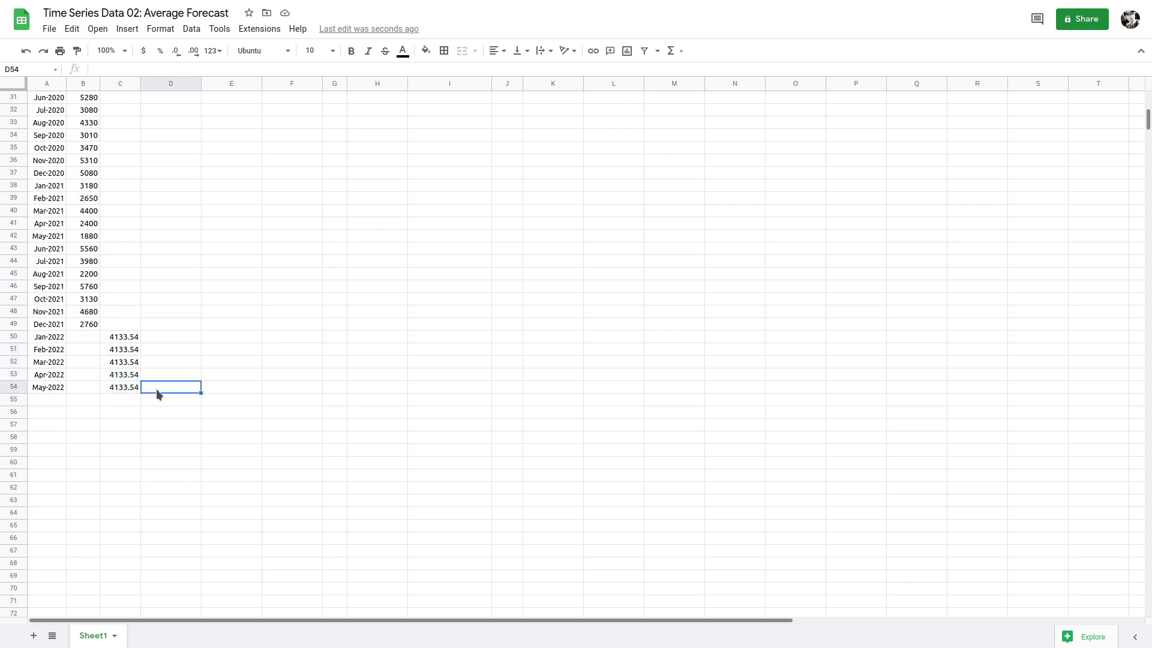
Step: Check the May-2022 forecast formula in C54 and delete the existing sales-only line chart
click(123, 386)
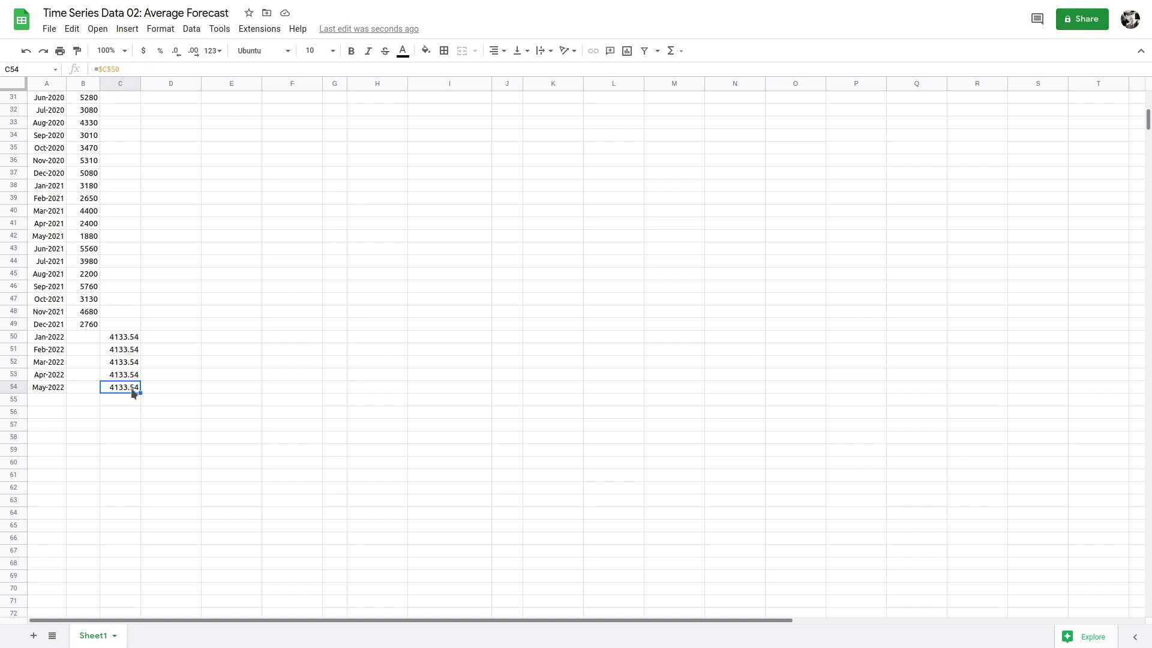
scroll(132, 390, up, 6)
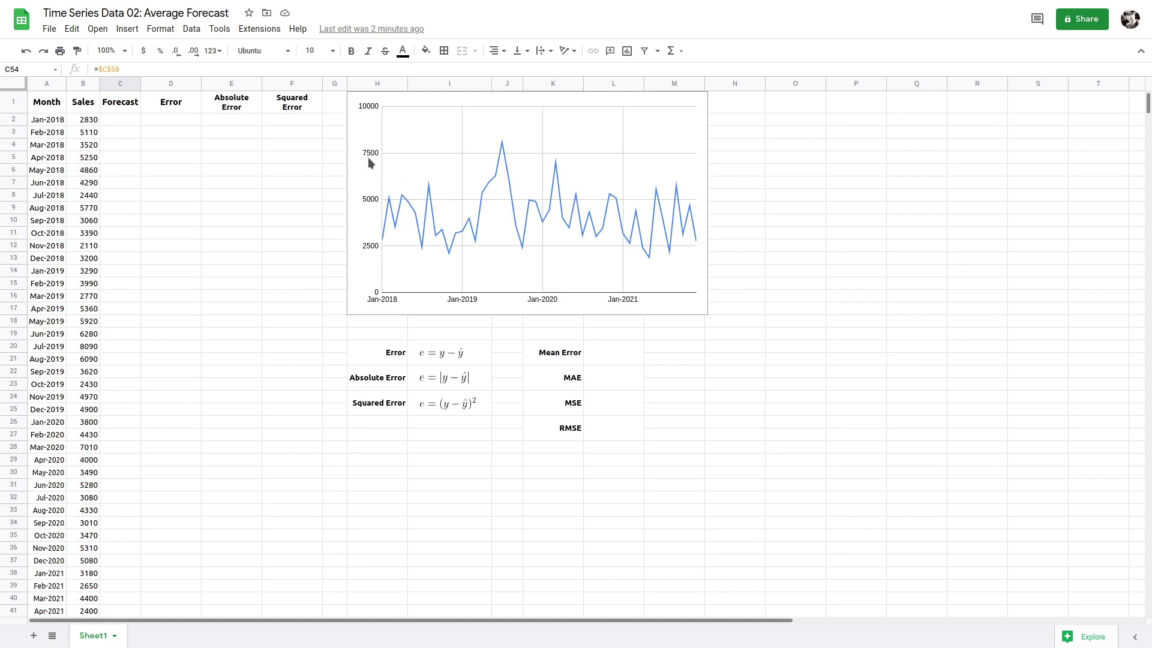
scroll(189, 243, down, 7)
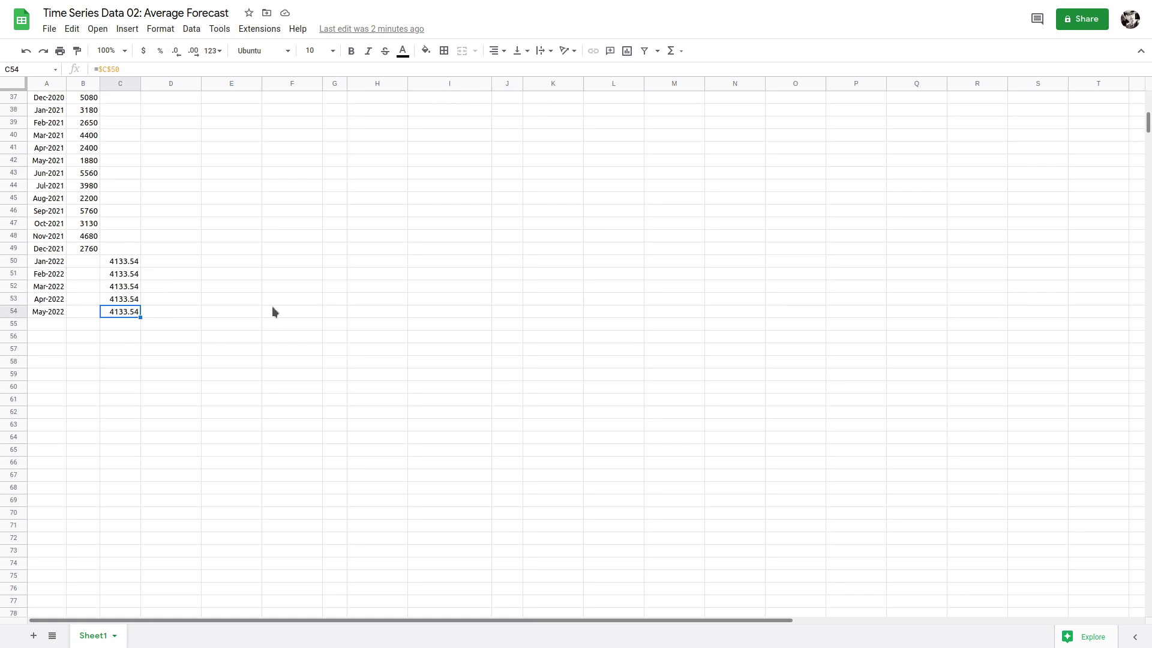
scroll(272, 310, up, 7)
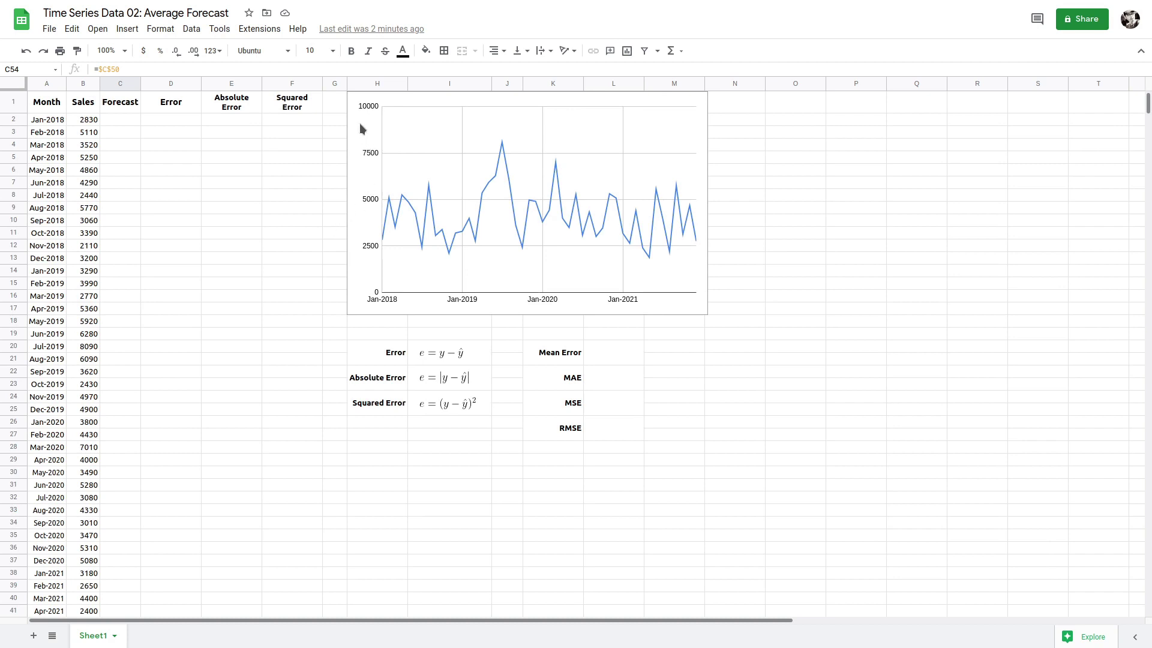
click(360, 126)
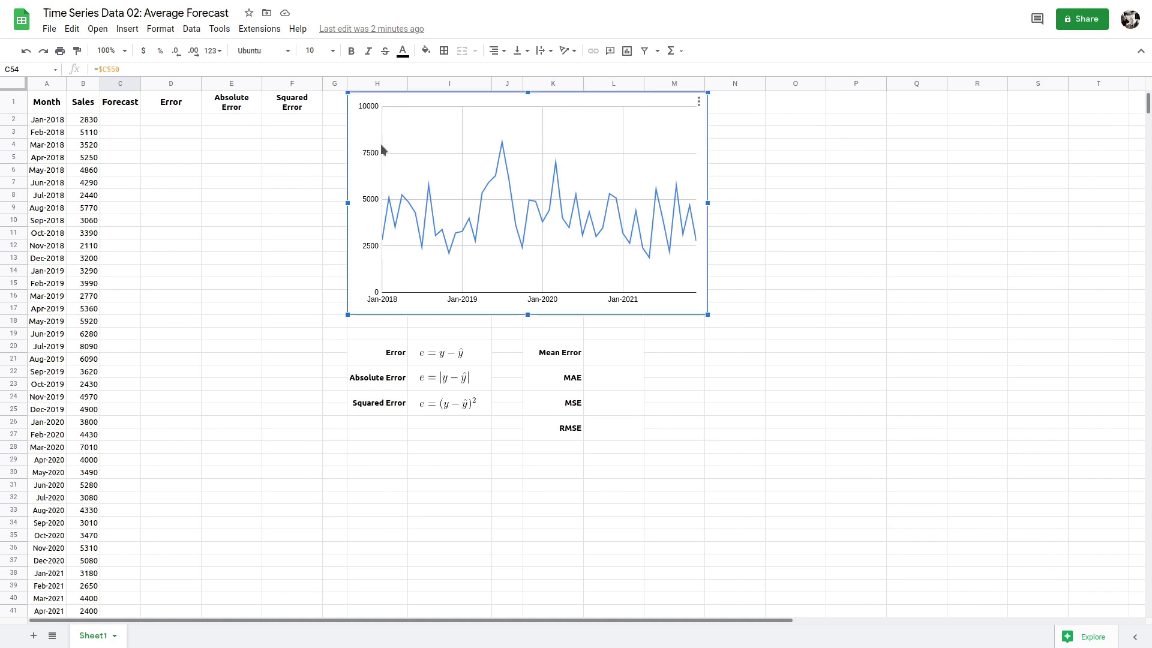
key(Delete)
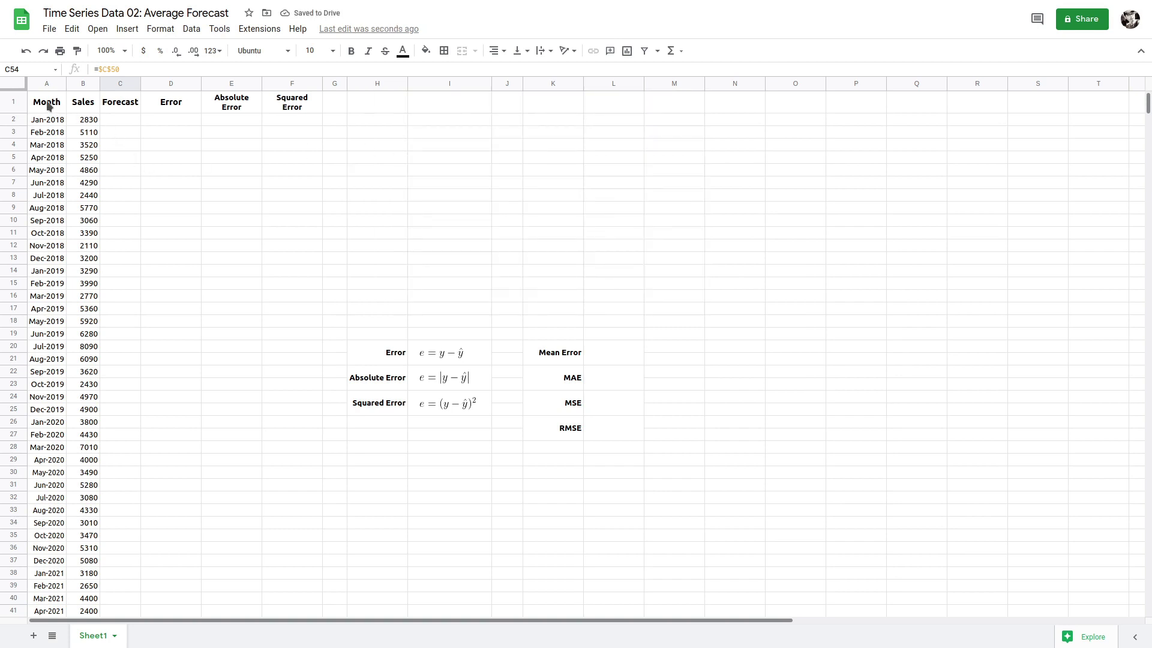
Step: Insert a line chart of A1:C54 with Sales and Forecast series and place it above the error formulas
drag(47, 102, 126, 527)
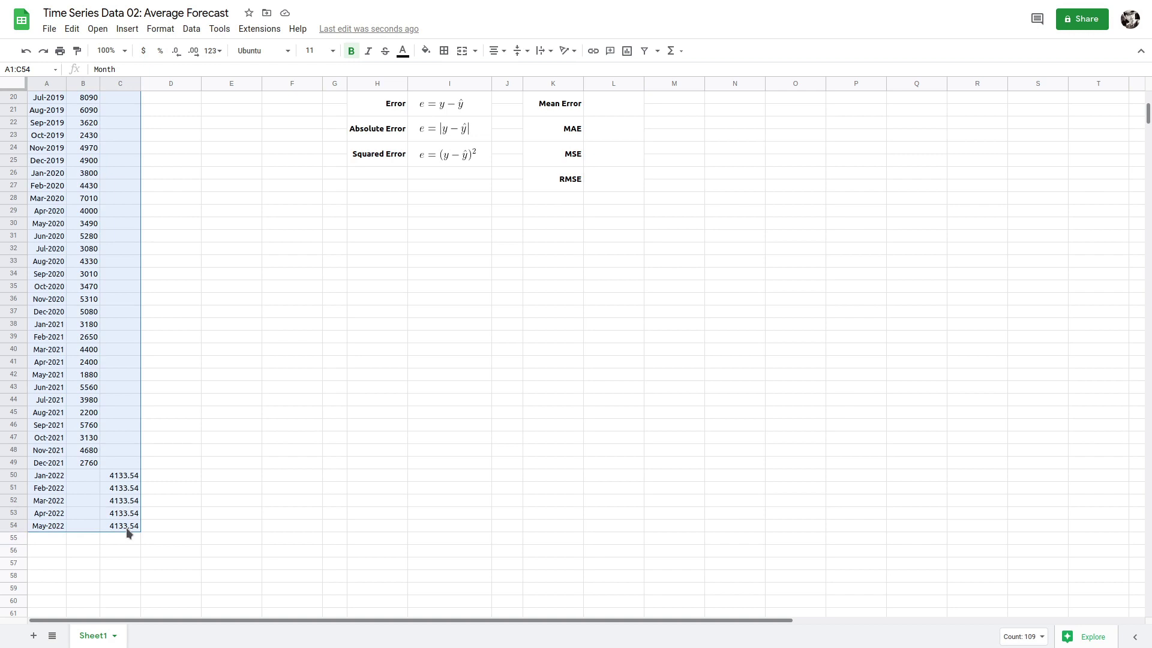
scroll(196, 461, up, 5)
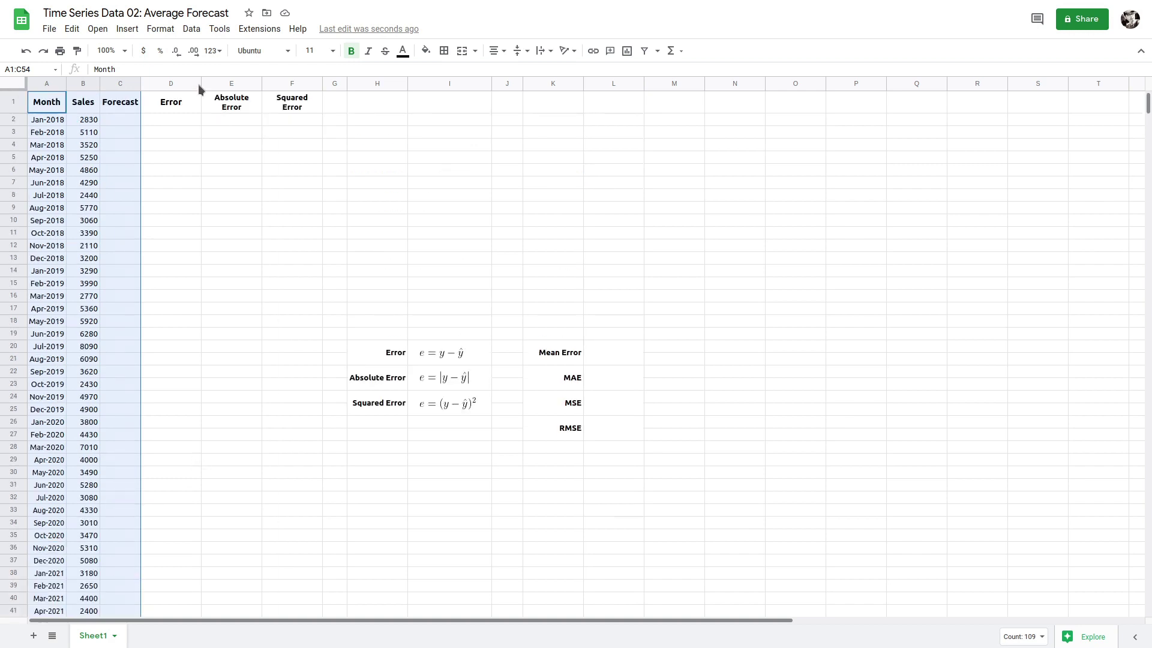
click(127, 29)
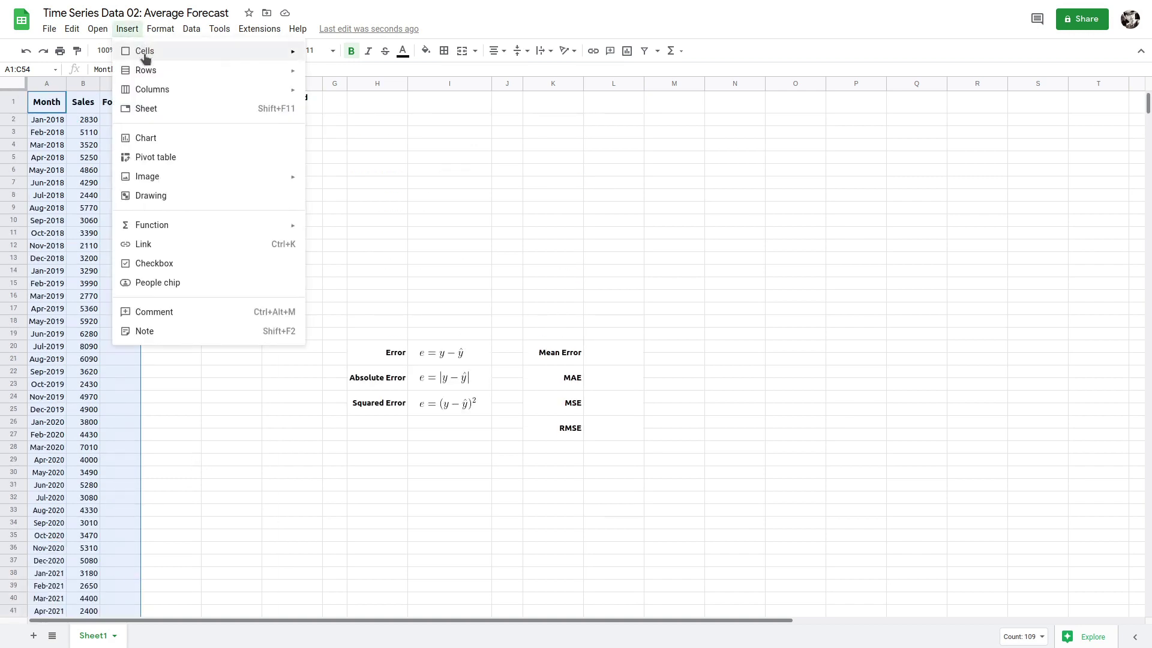
click(154, 137)
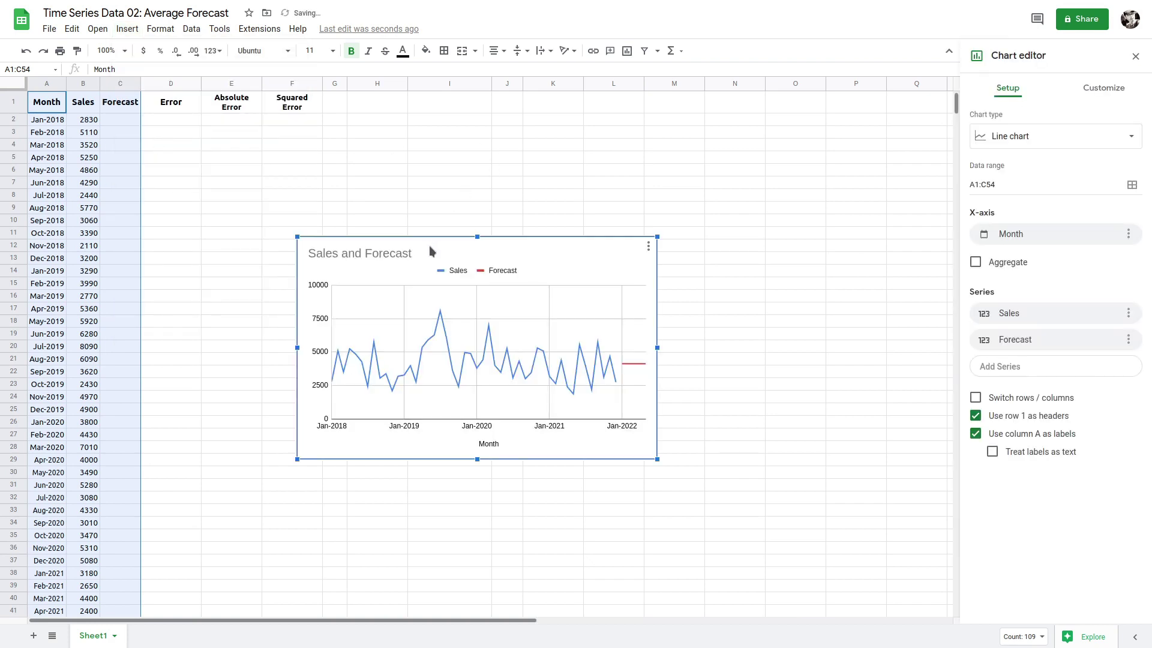
drag(430, 246, 480, 100)
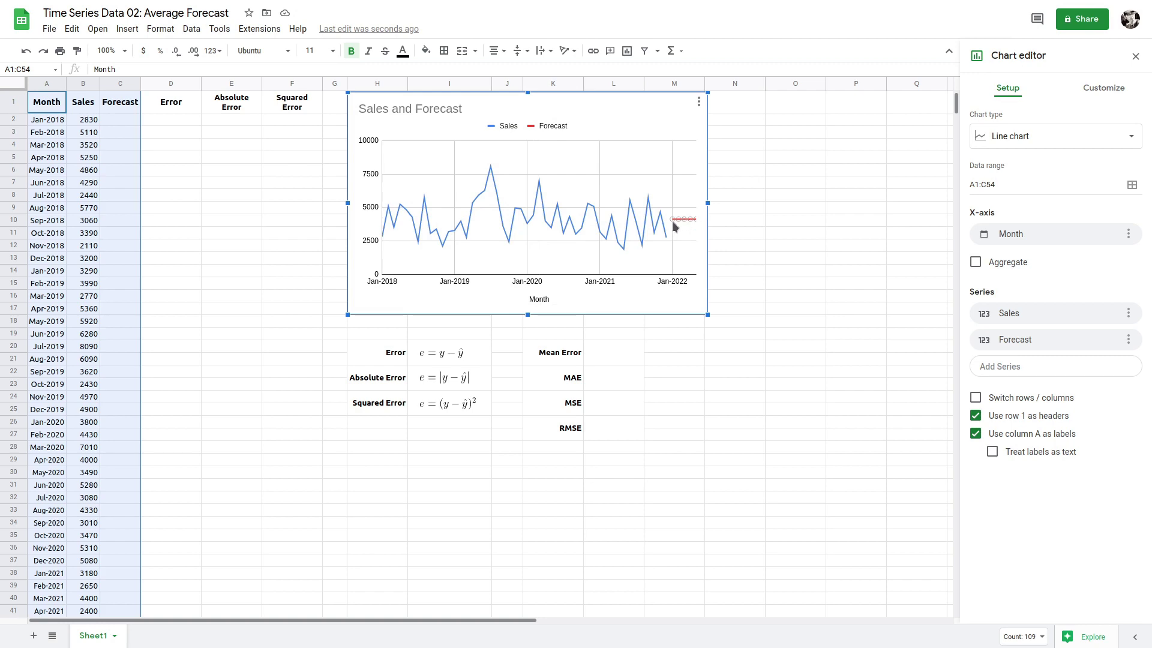
Step: Compare the 2022 forecast values with the new chart's forecast line, then close the chart editor
scroll(419, 319, down, 5)
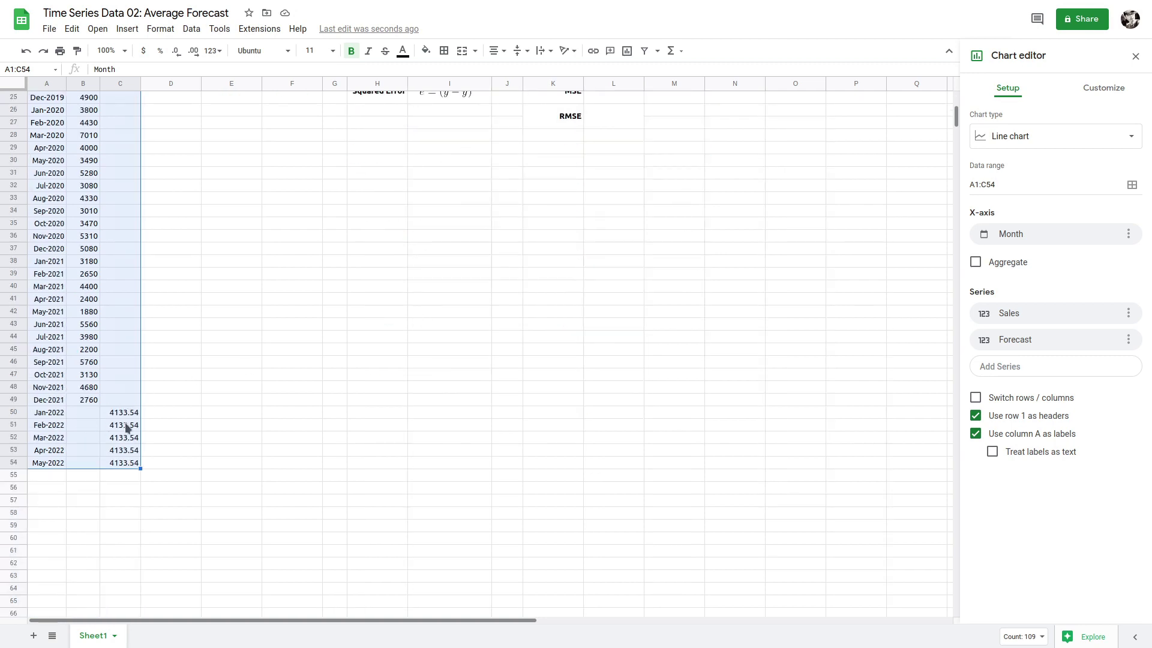
scroll(252, 441, up, 5)
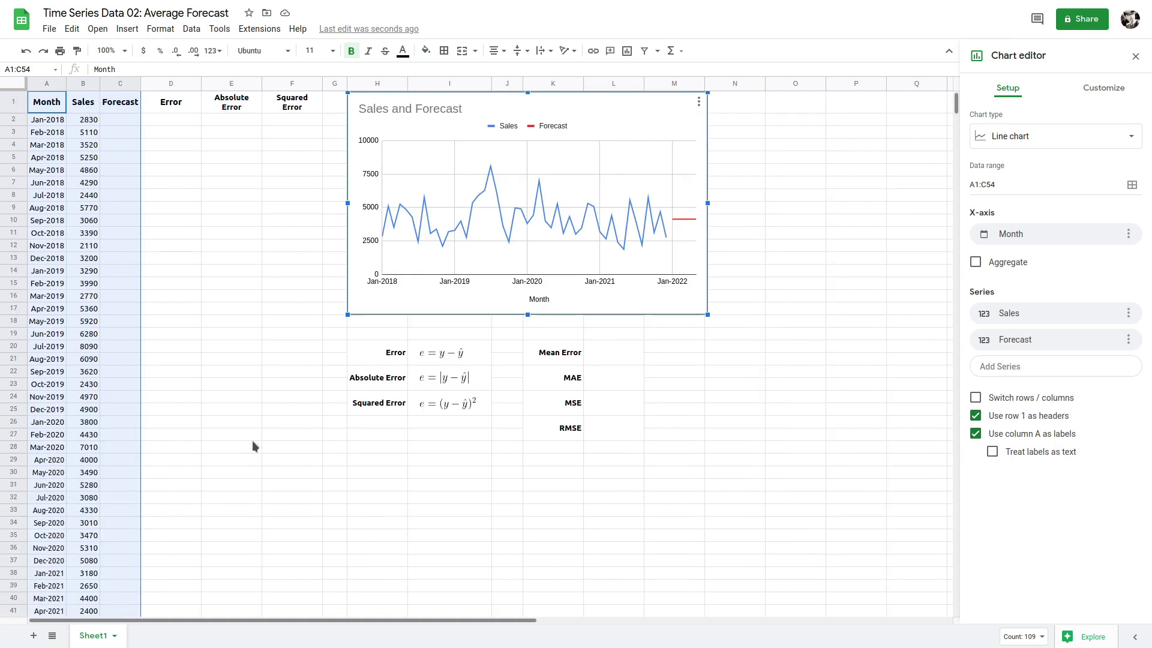
click(672, 106)
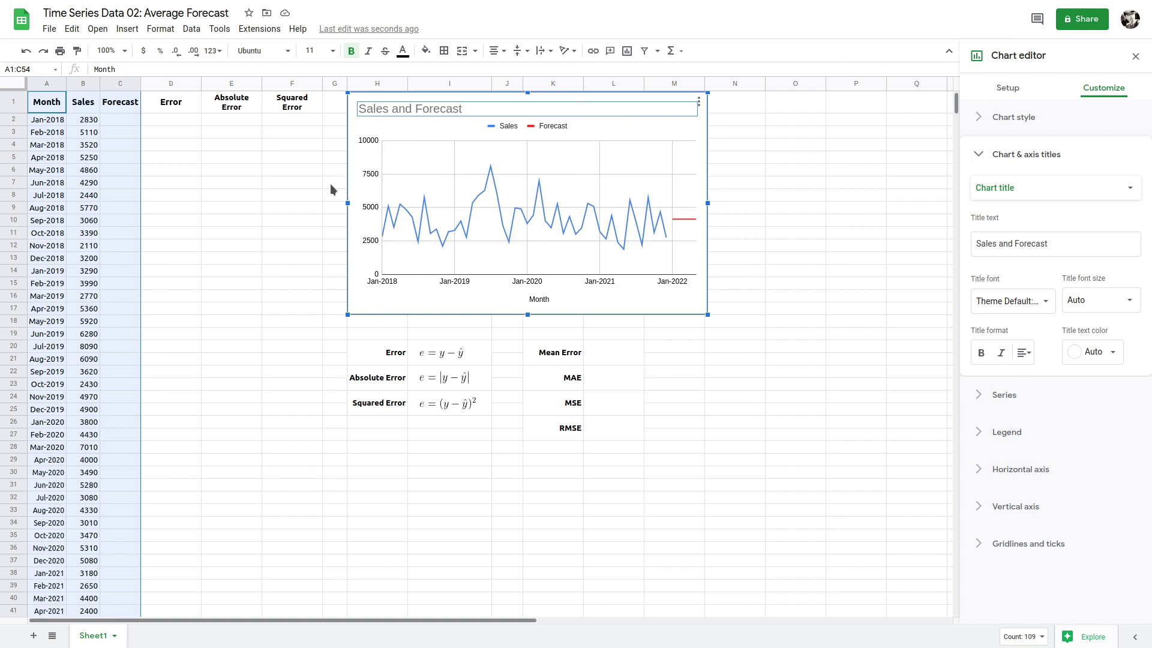
click(334, 107)
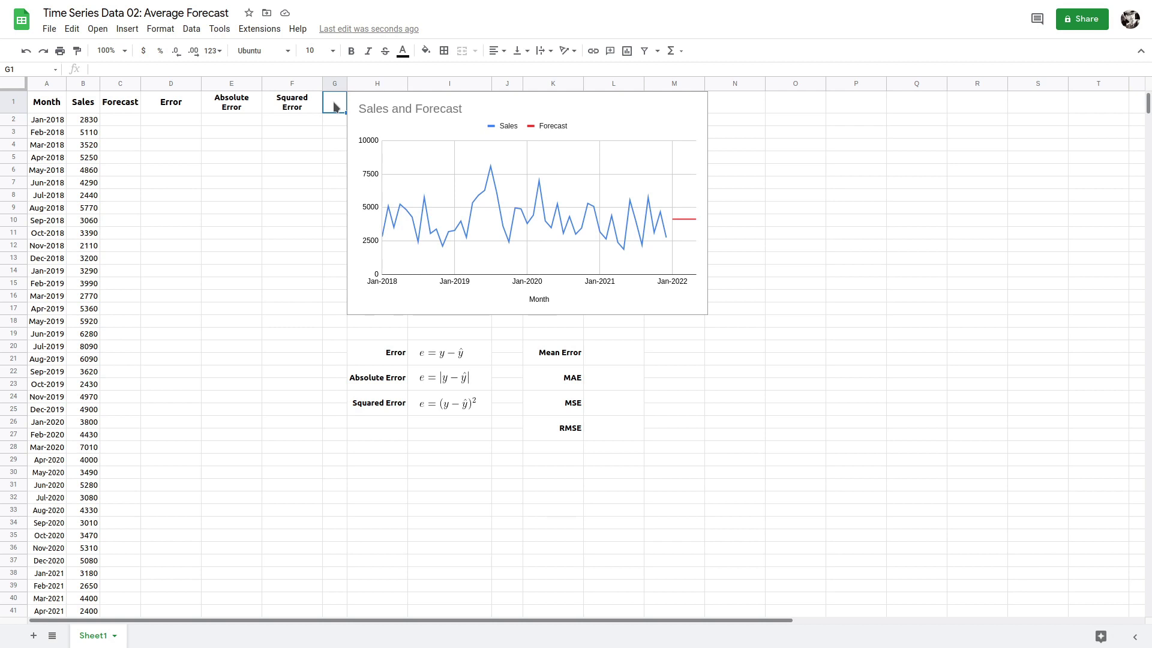
Step: Review the 2022 forecast cells and the AVERAGE formula behind the Jan-2022 forecast in C50
scroll(287, 328, down, 5)
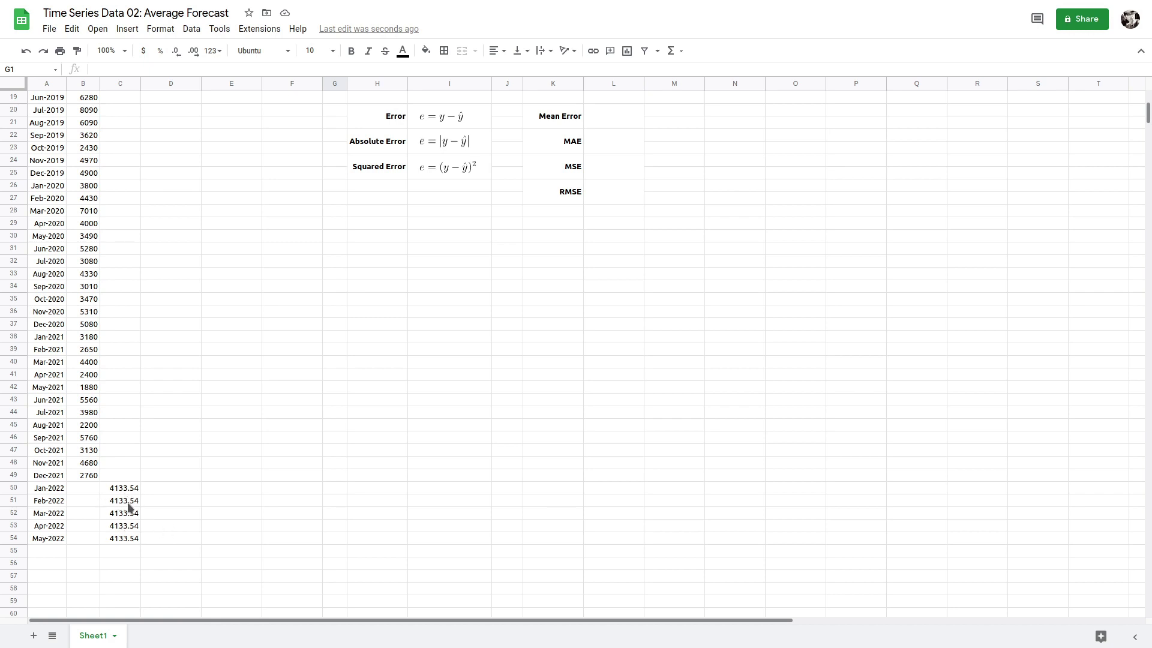
drag(124, 488, 122, 517)
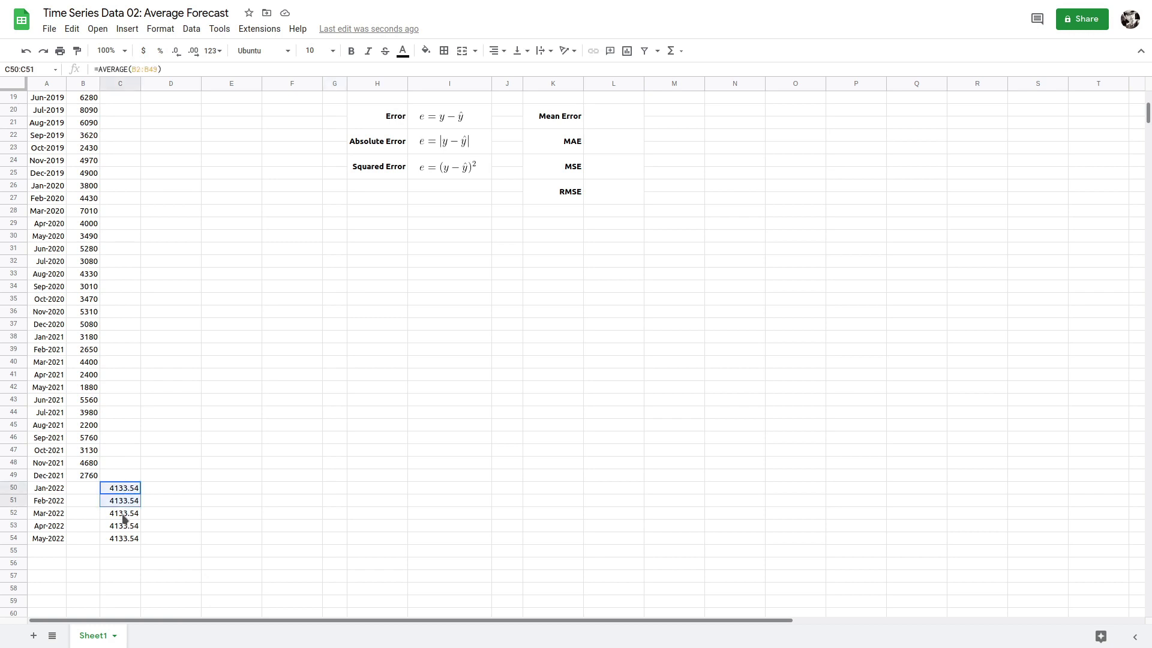
click(125, 489)
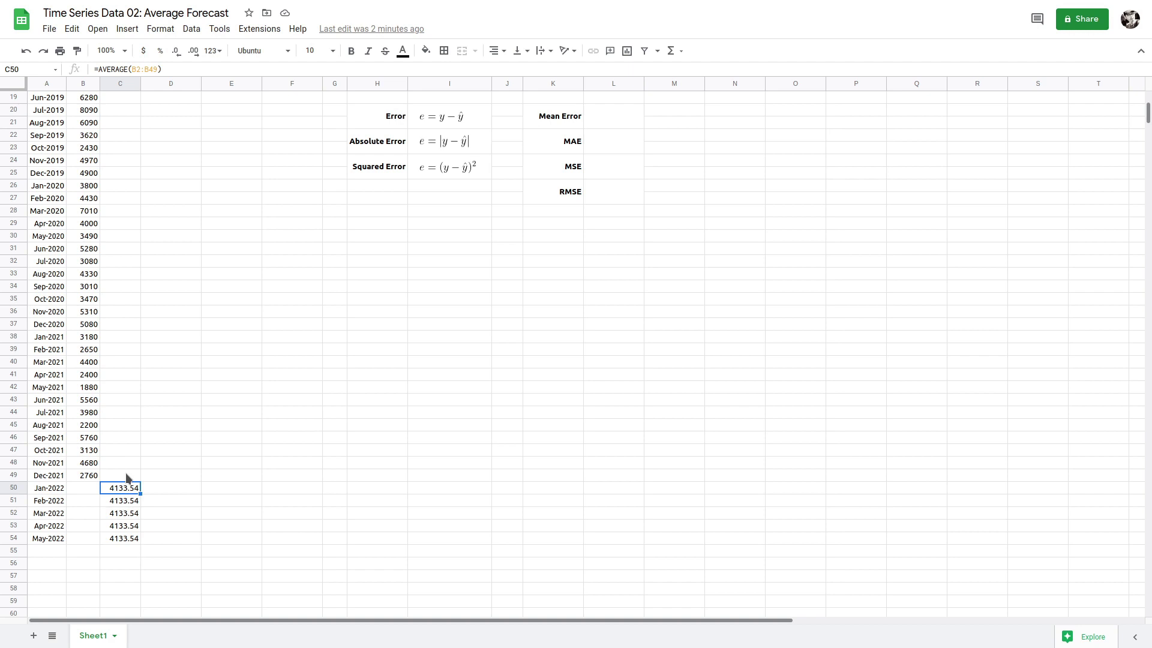
scroll(126, 478, up, 5)
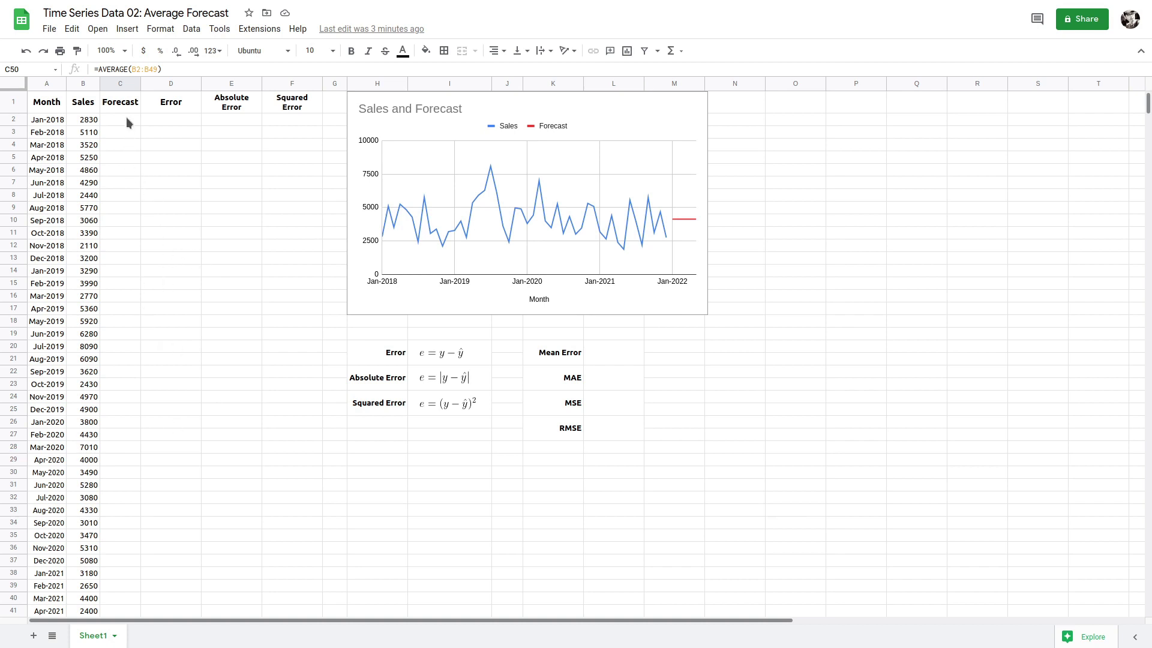
Step: Enter the absolute reference =$C$50 as the Dec-2021 forecast in C49
drag(126, 117, 129, 564)
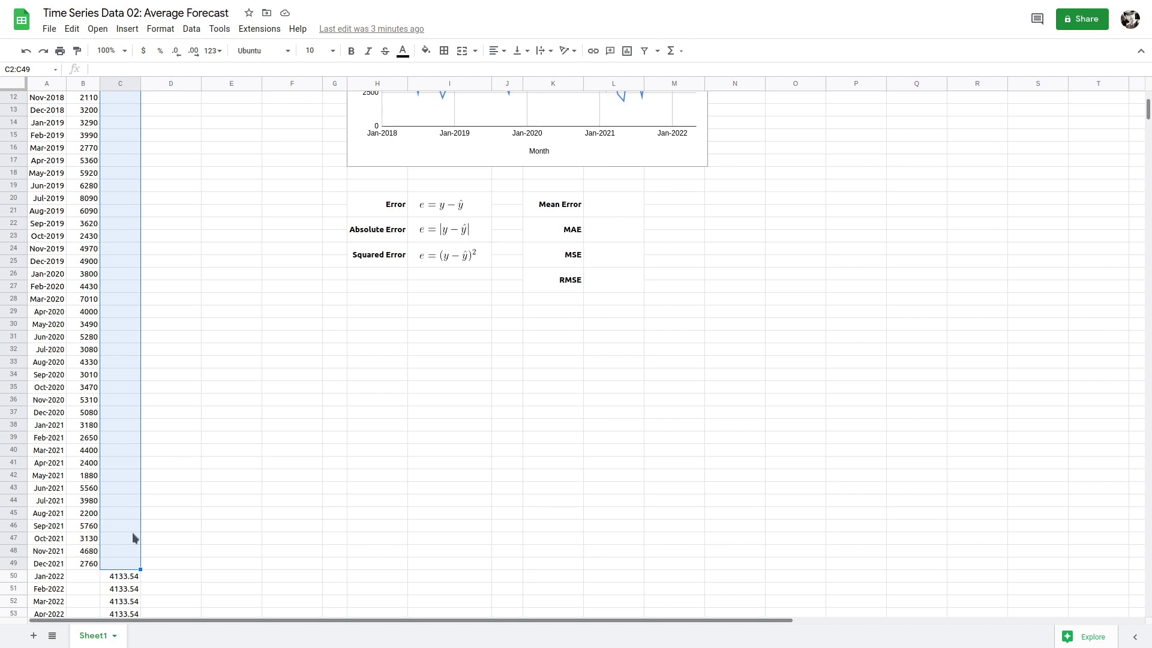
click(174, 563)
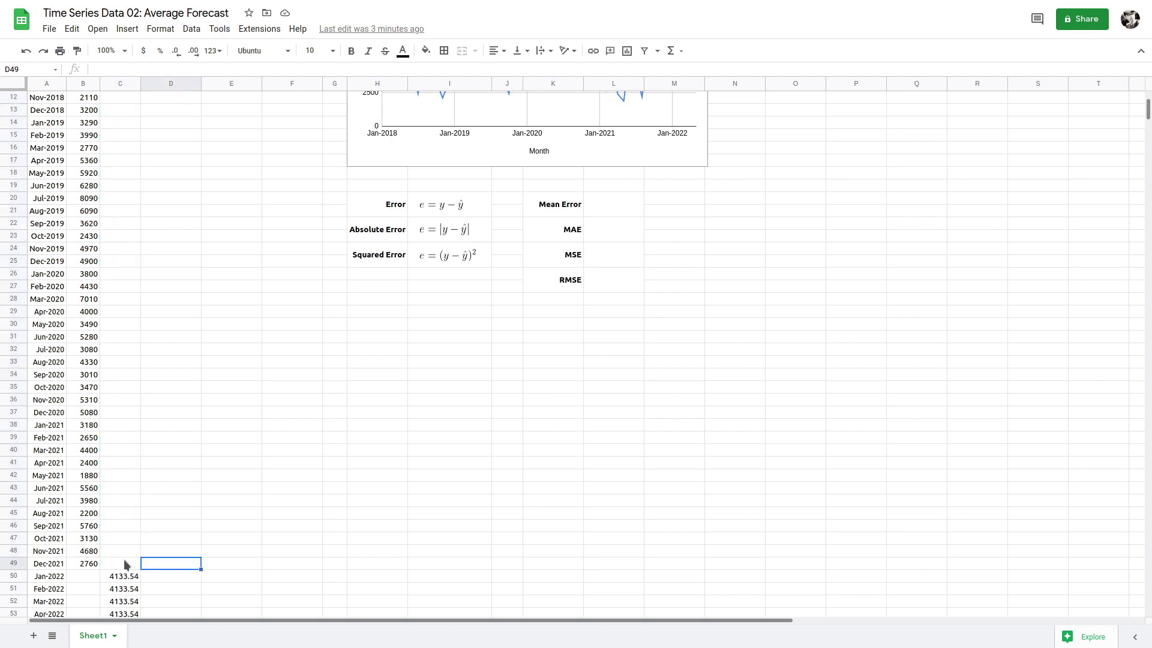
click(125, 563)
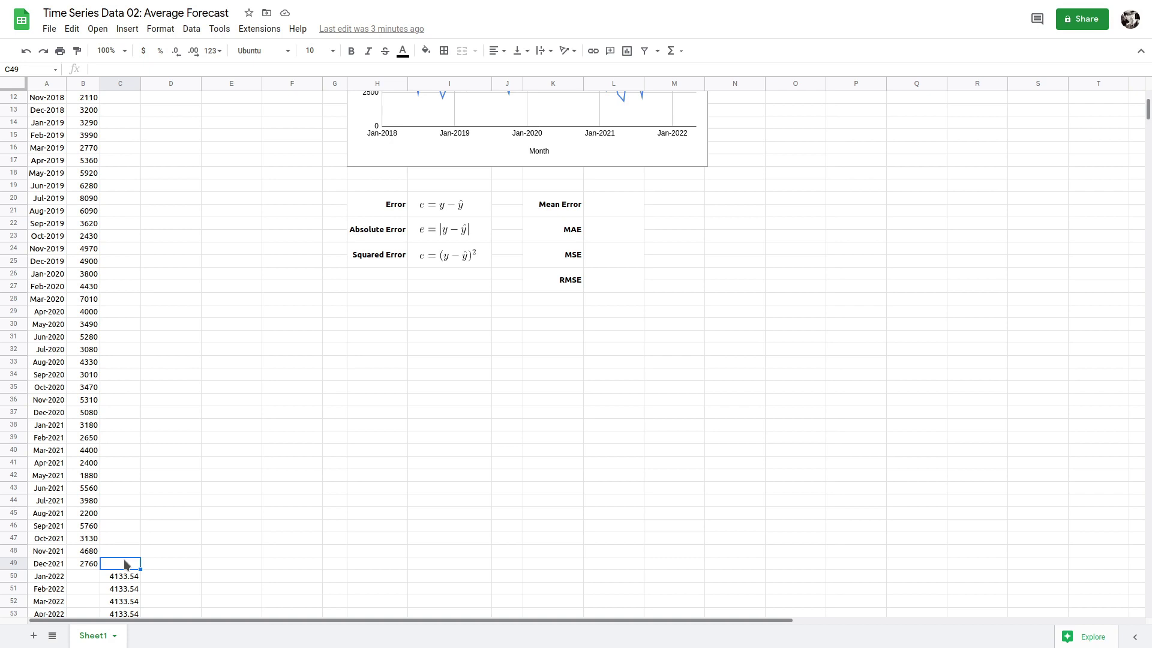
text(=)
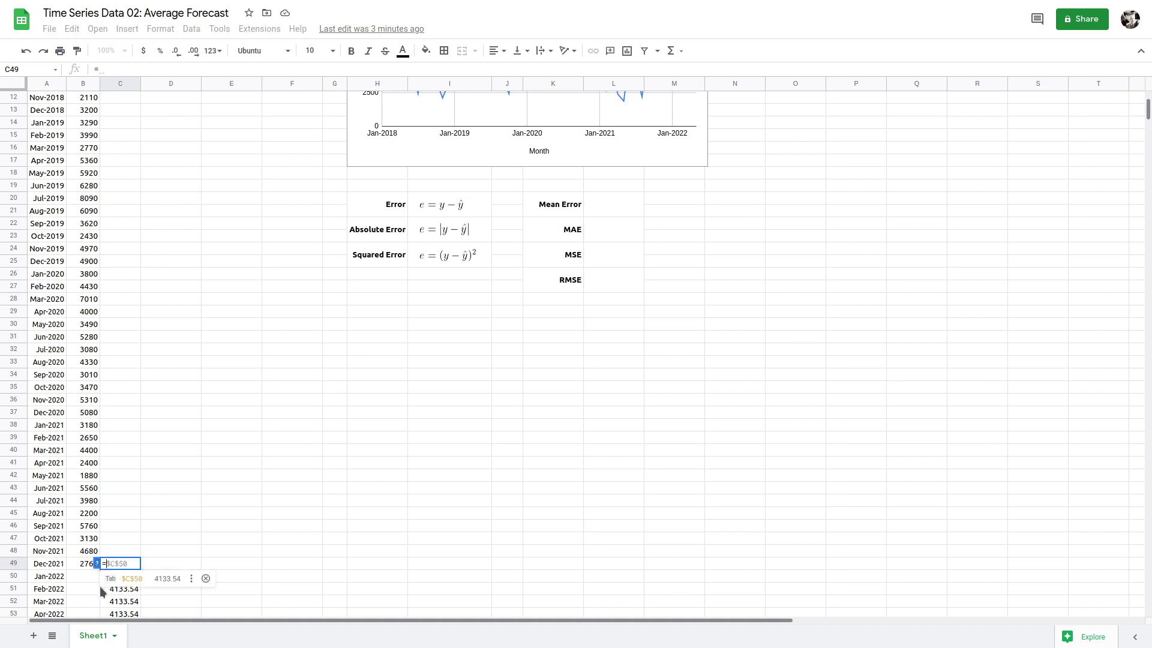
click(108, 578)
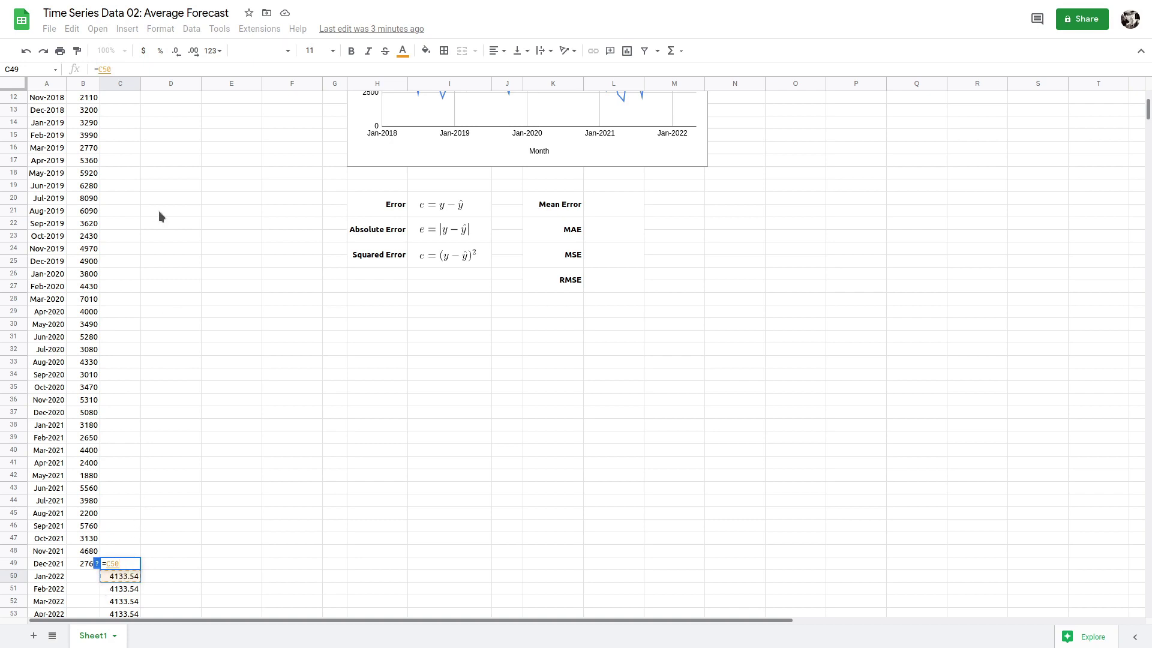
click(98, 69)
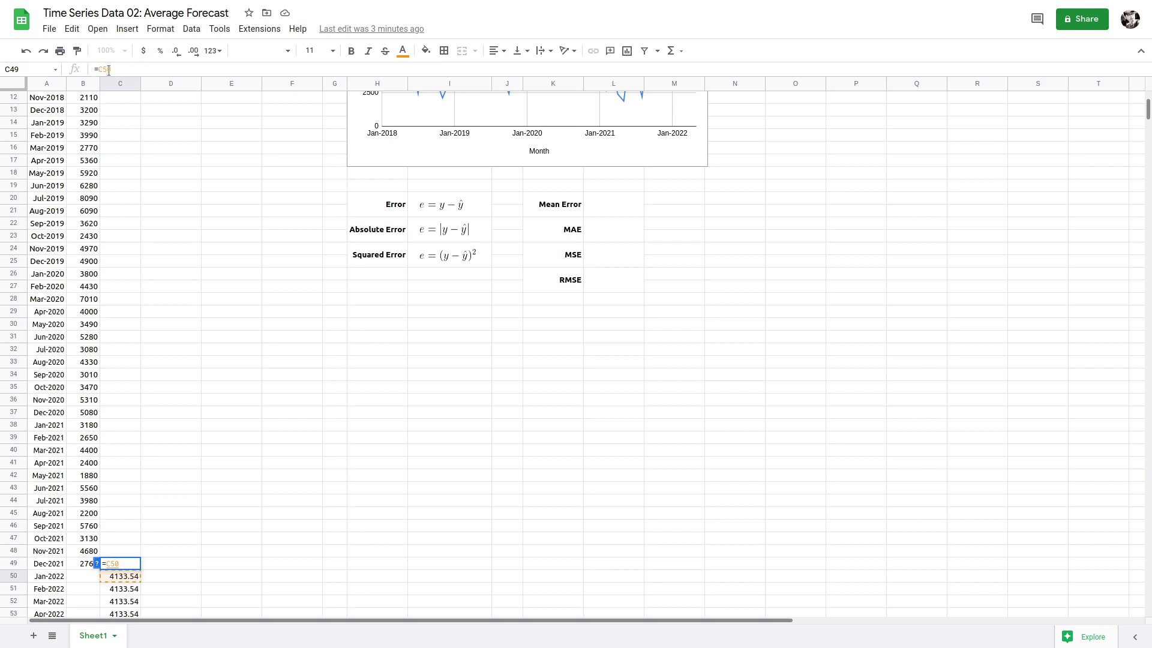
key(F4)
key(Return)
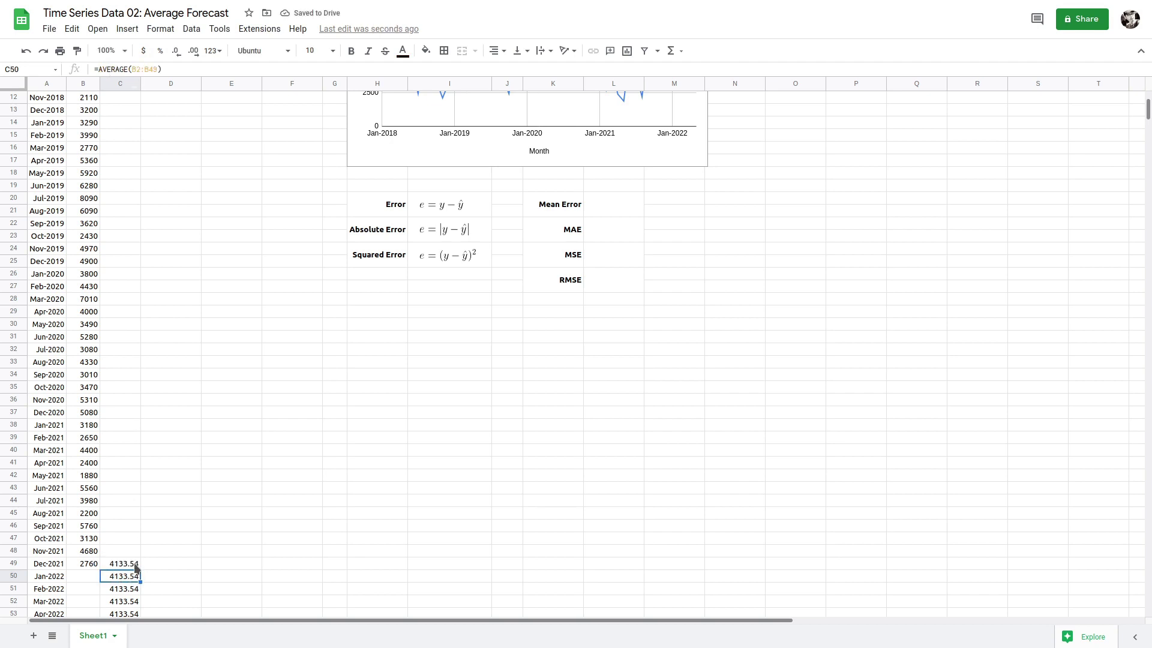
Step: Fill the Dec-2021 forecast formula from C49 up through Jan-2018 in C2
click(134, 567)
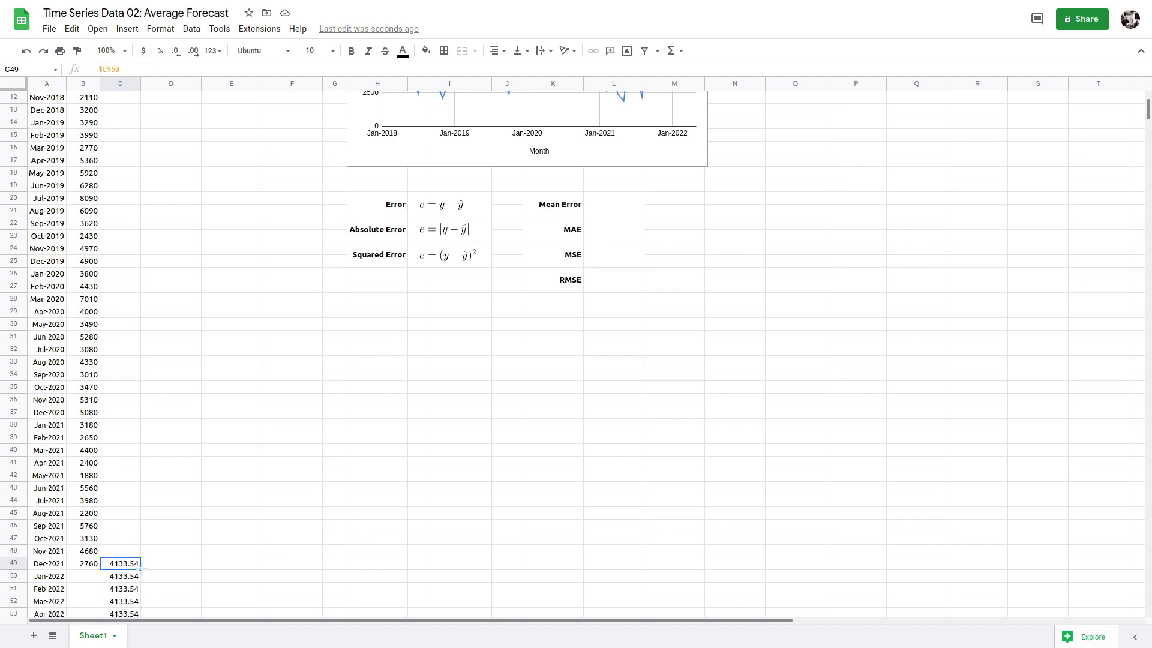
drag(142, 569, 129, 70)
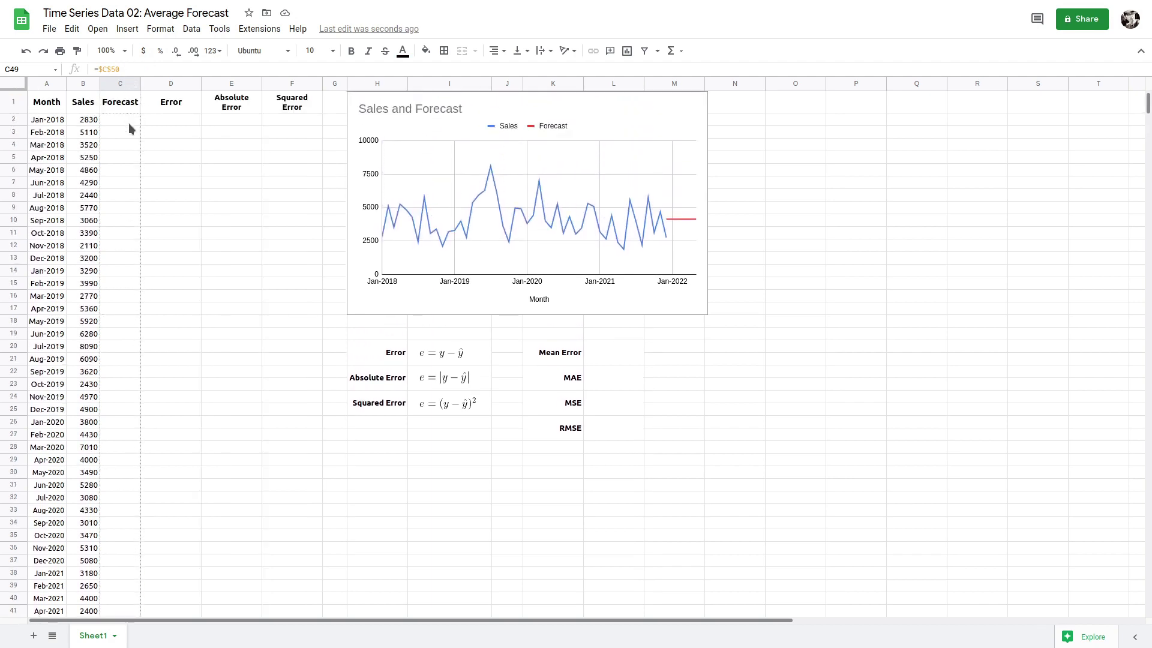
drag(130, 120, 130, 119)
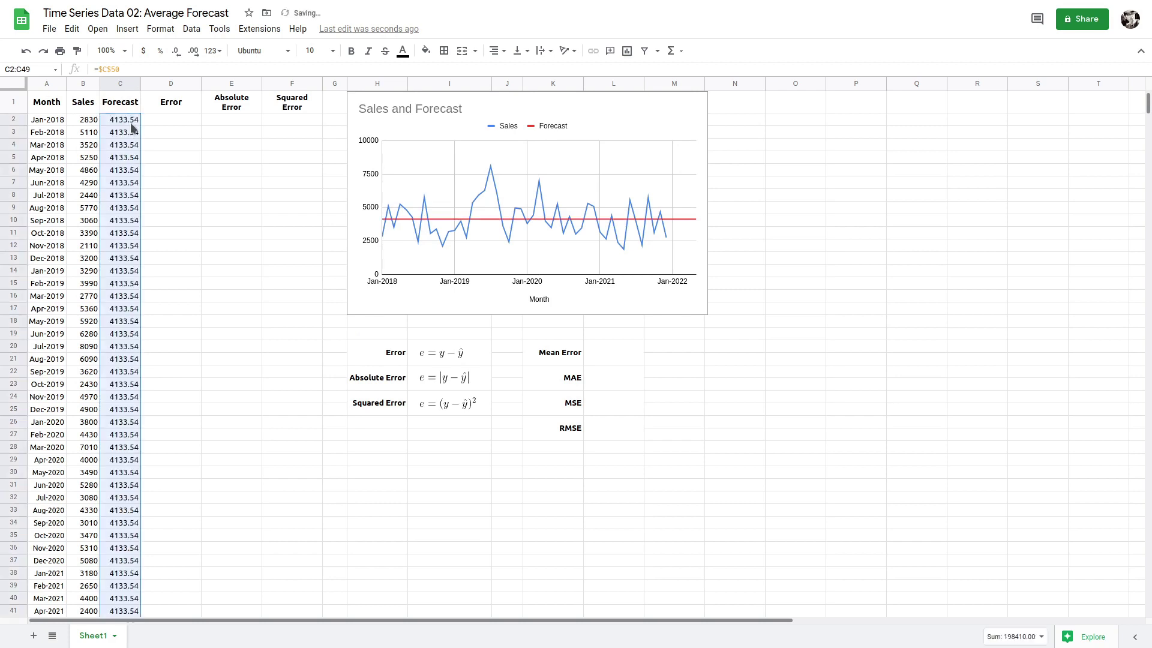
click(145, 117)
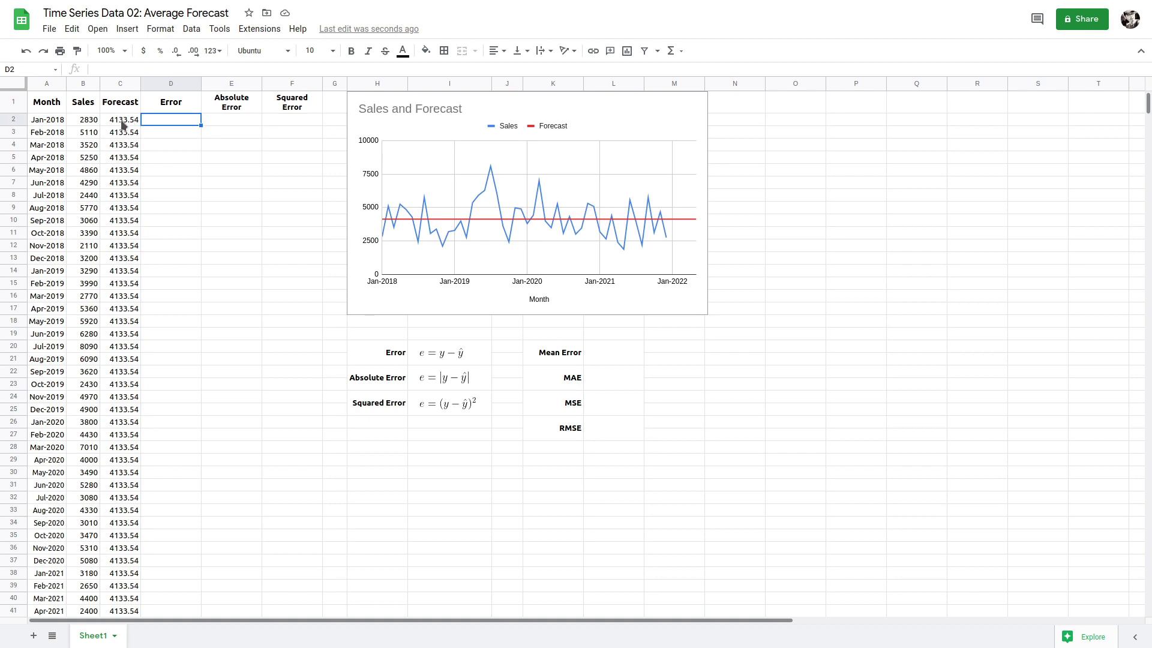
Step: Look over the filled Forecast column and show three decimal places for the forecasts in C2:C48
scroll(121, 180, down, 8)
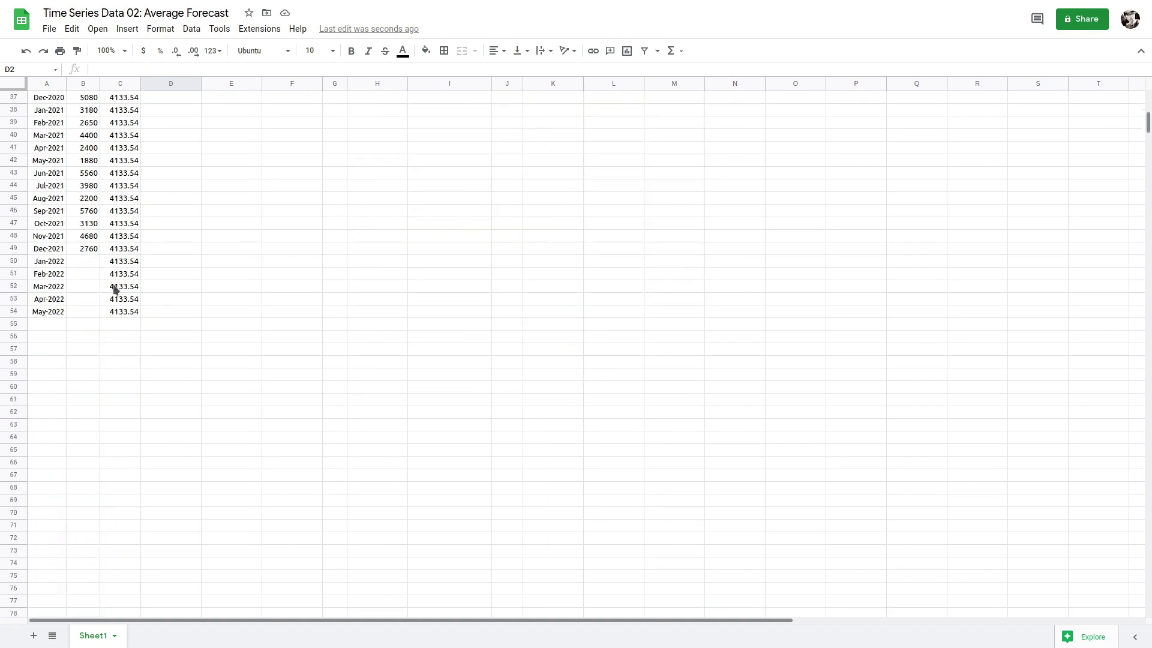
scroll(127, 262, up, 2)
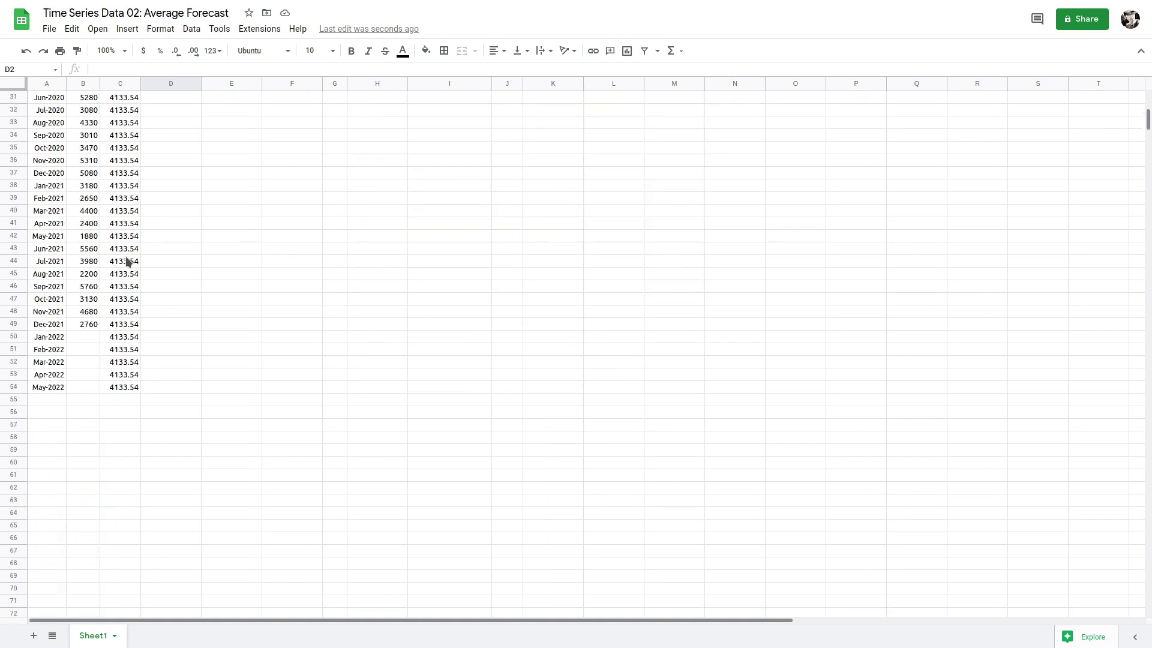
scroll(127, 263, up, 10)
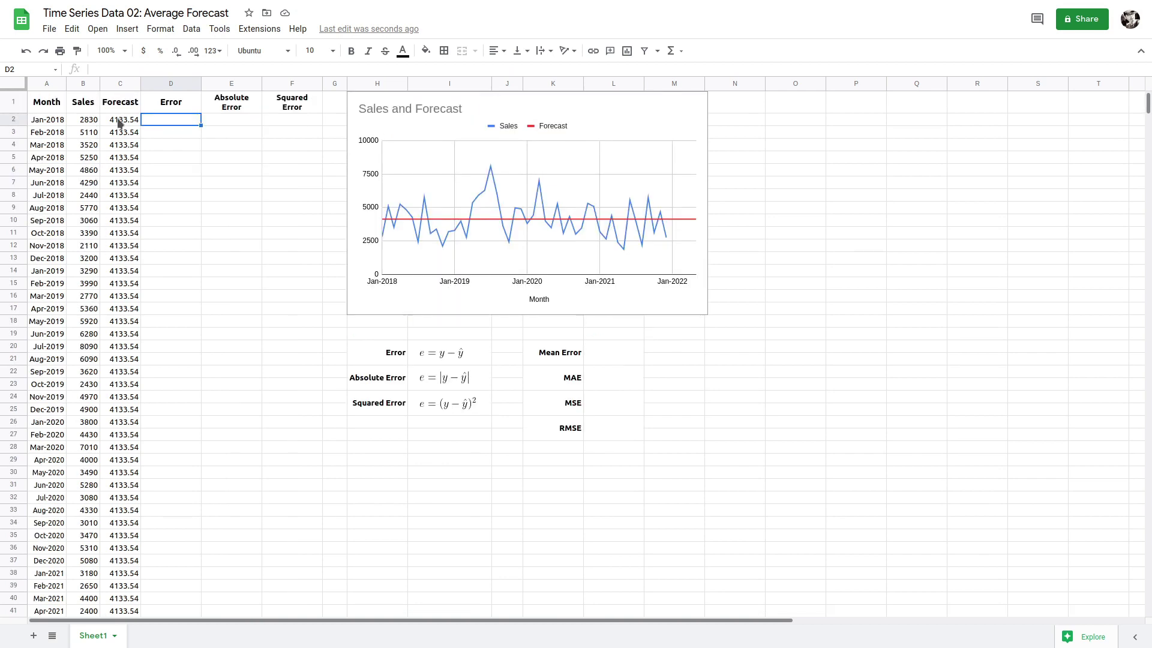
drag(118, 123, 114, 585)
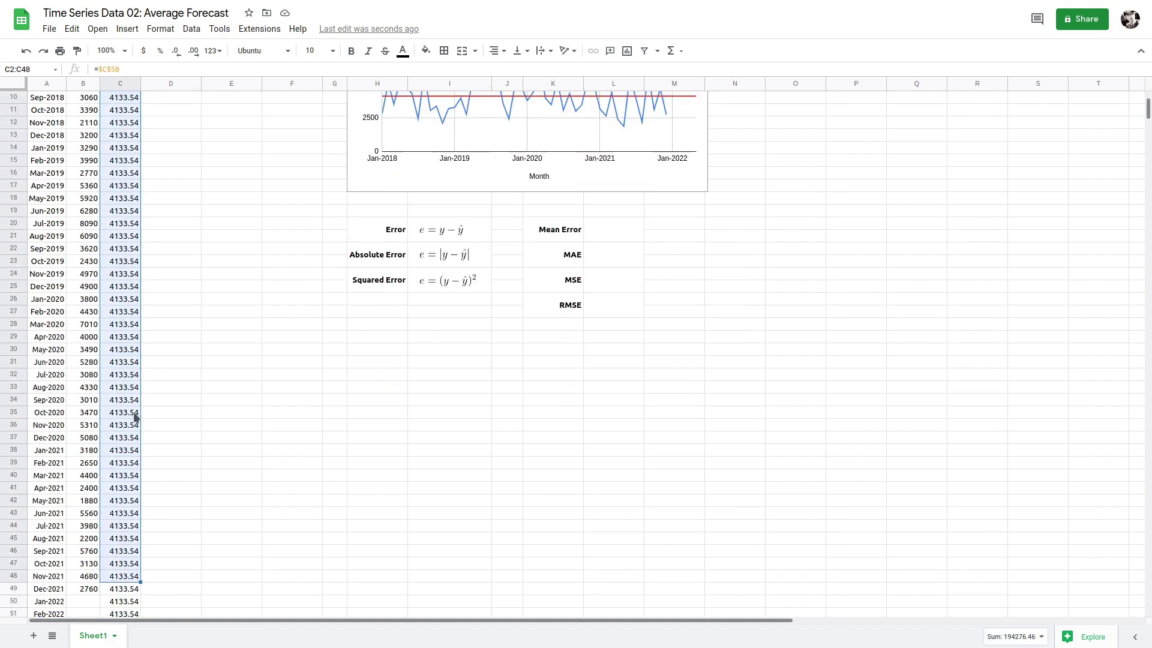
click(194, 57)
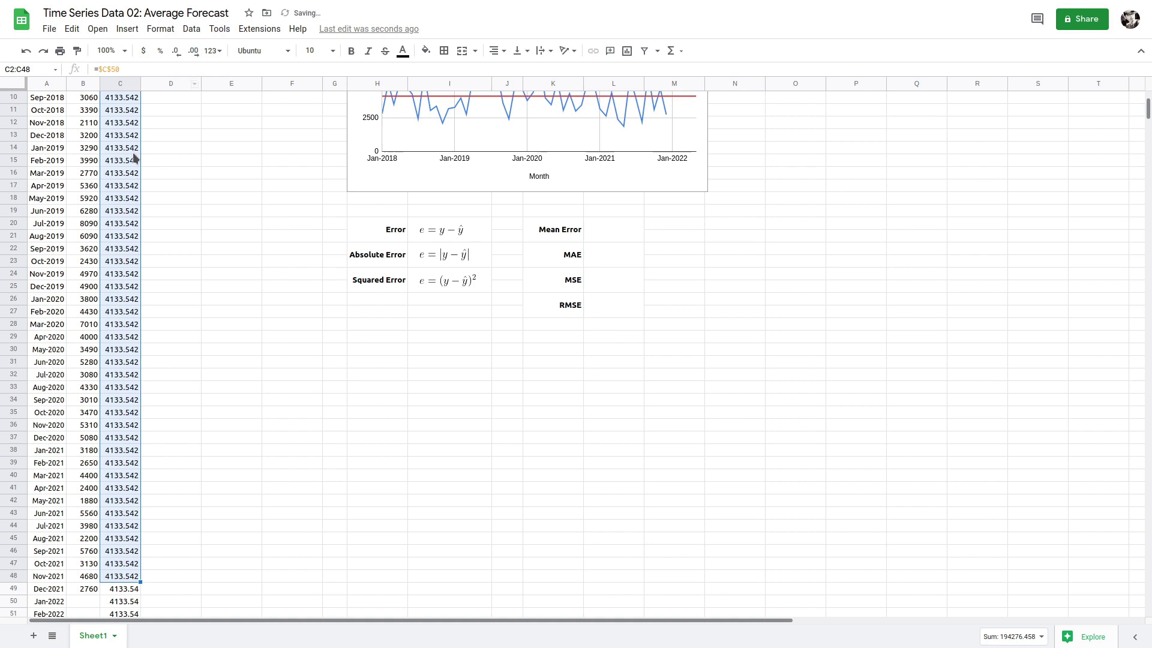
Step: Reduce the forecasts in C2:C48 to two decimal places
click(177, 51)
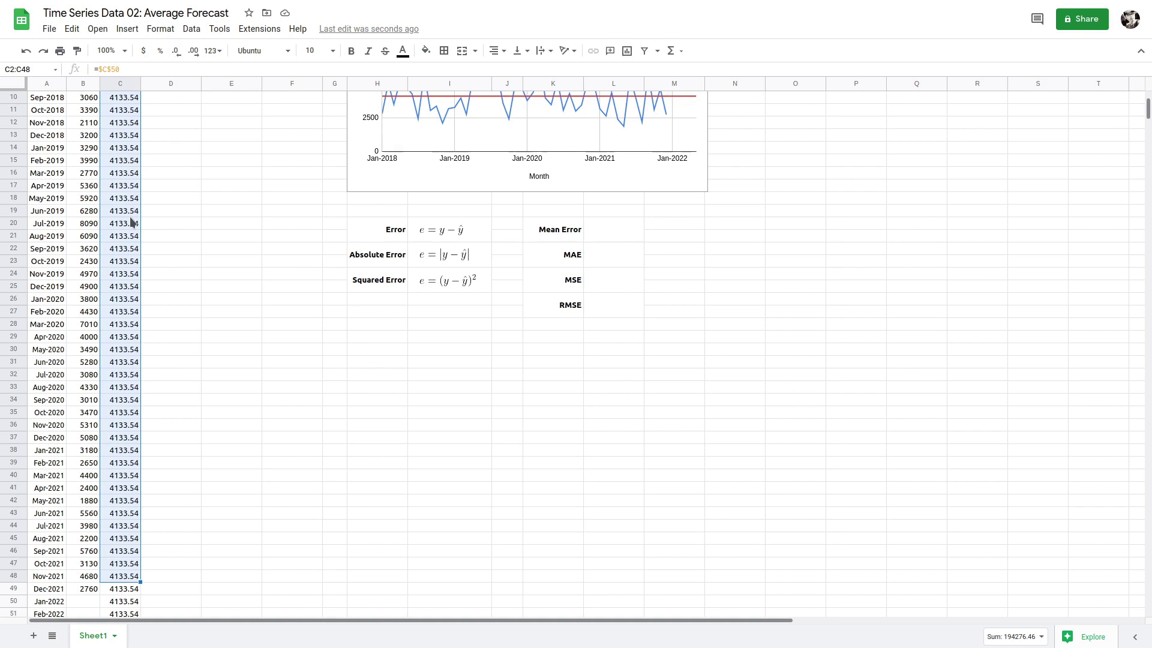
scroll(131, 222, up, 3)
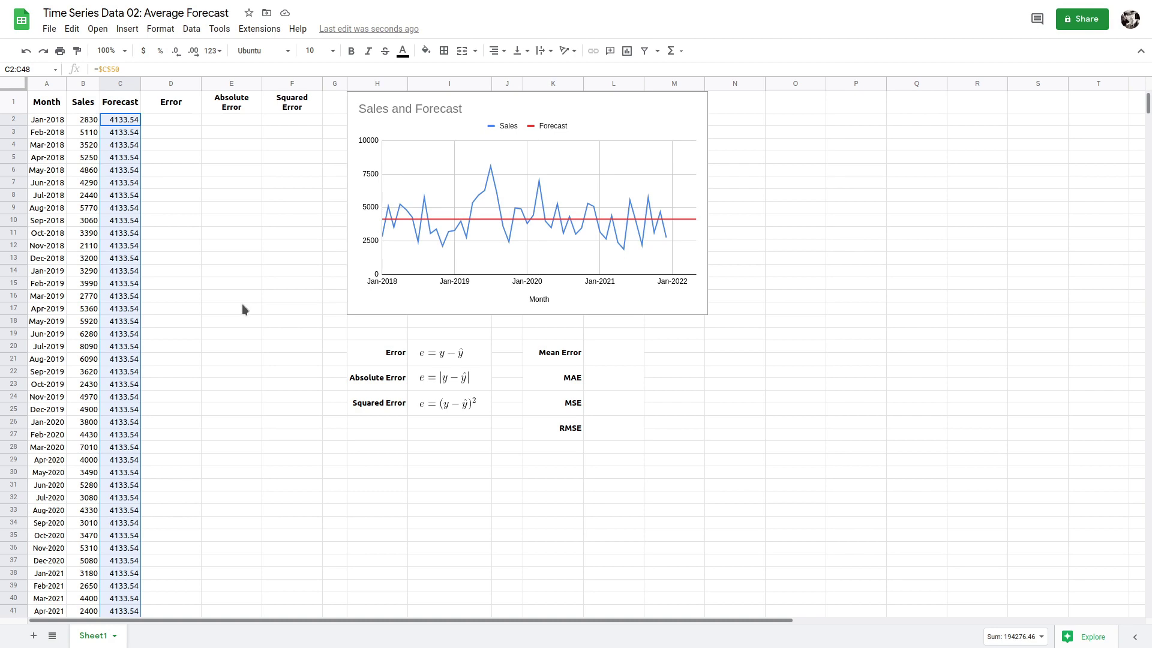
Step: Review the 2022 forecasts in C50:C54, the forecast formulas in C49 and C2, and the Error heading and its definition
scroll(242, 304, down, 5)
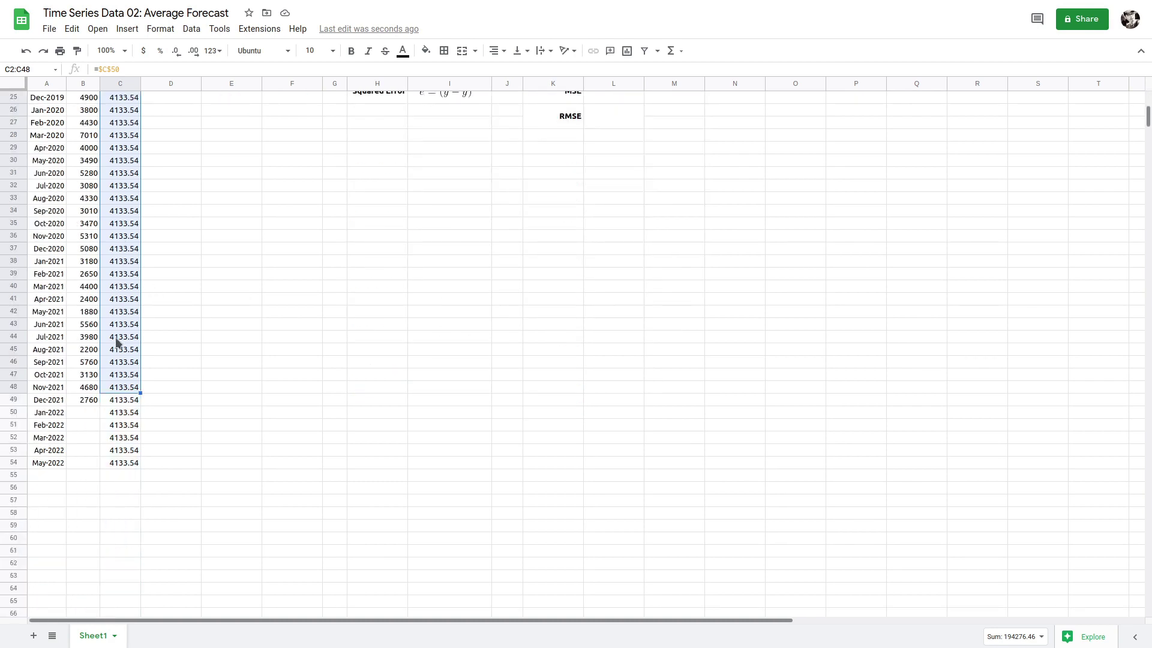
click(118, 414)
drag(117, 414, 114, 462)
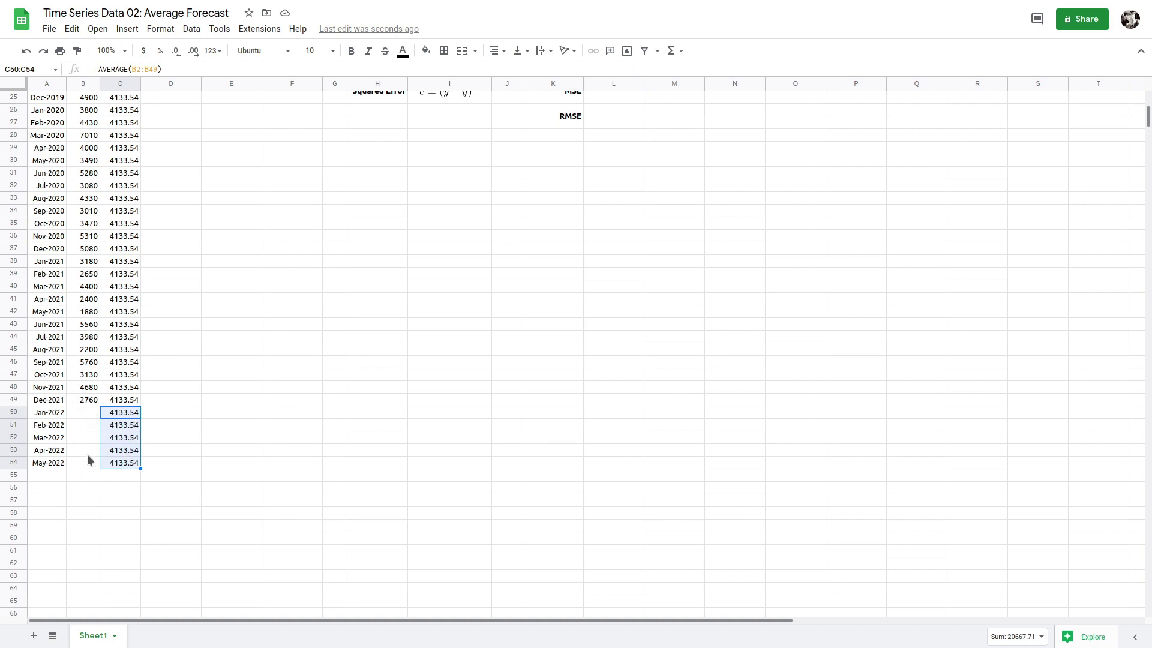
scroll(126, 408, up, 2)
click(116, 477)
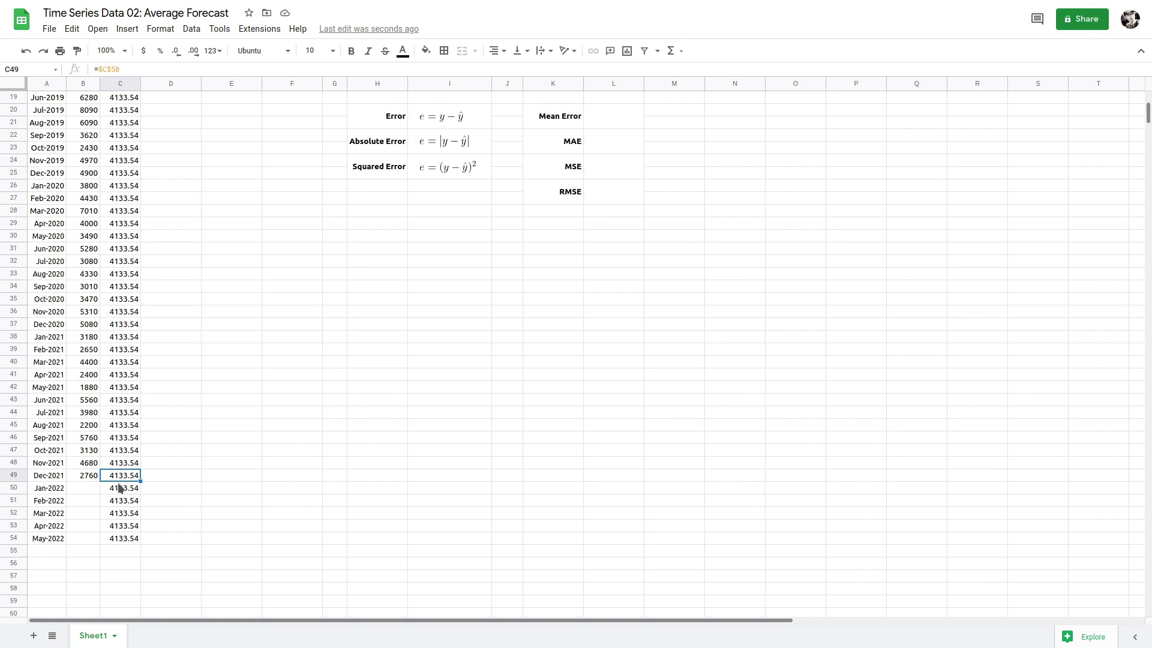
scroll(120, 480, up, 2)
scroll(122, 477, up, 4)
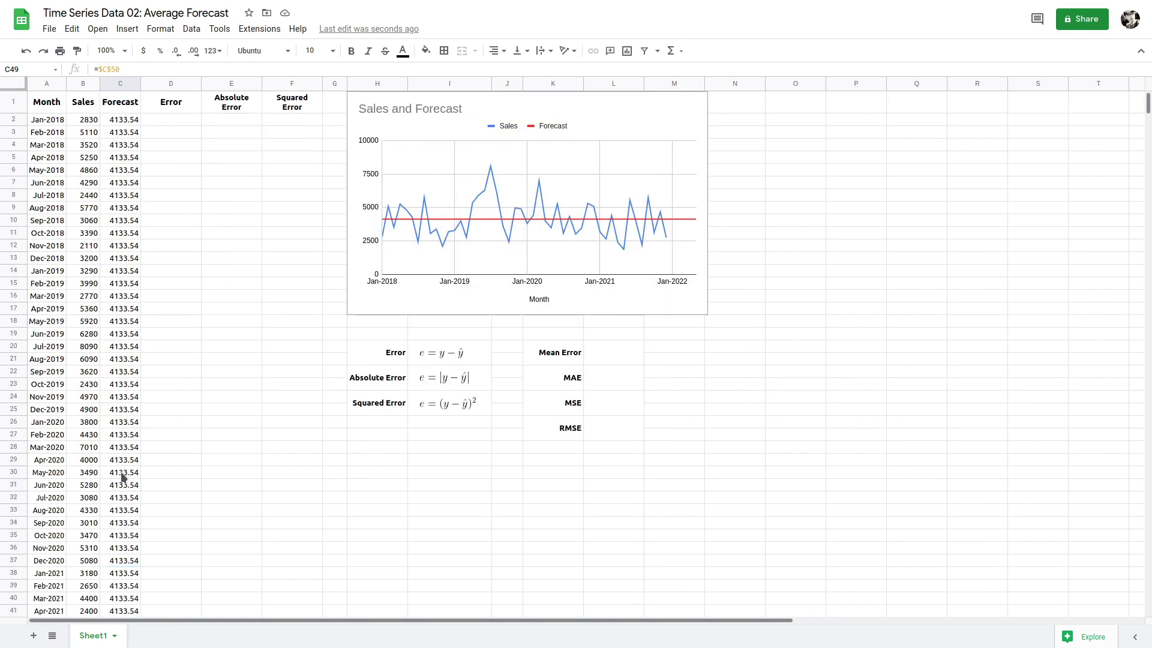
click(125, 120)
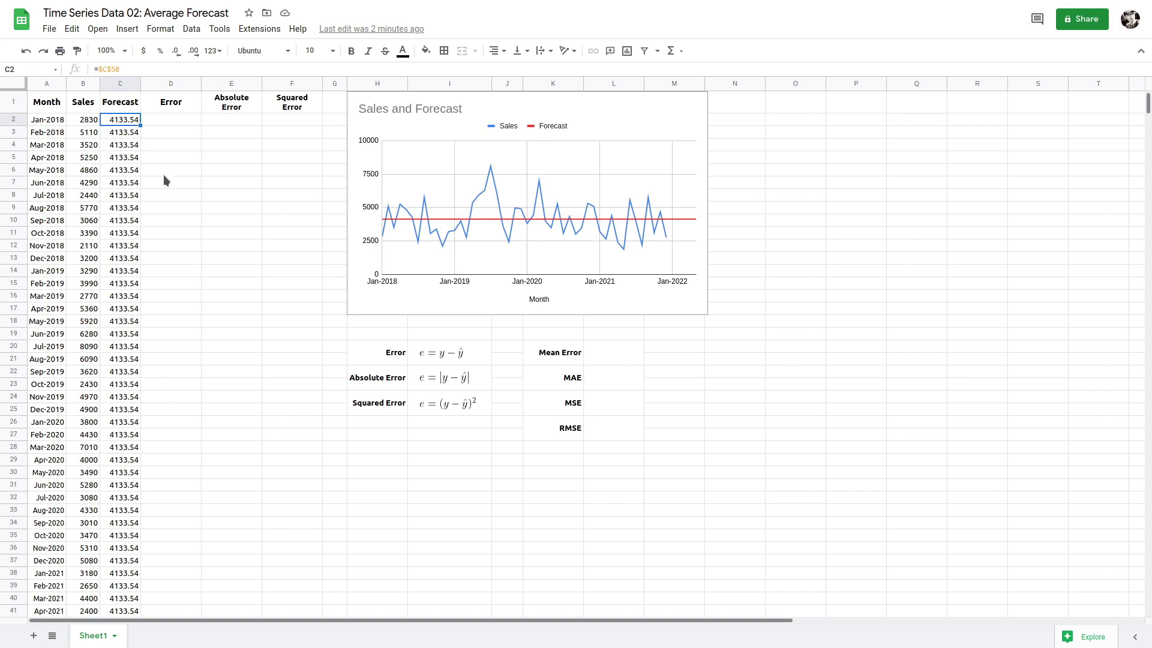
click(51, 107)
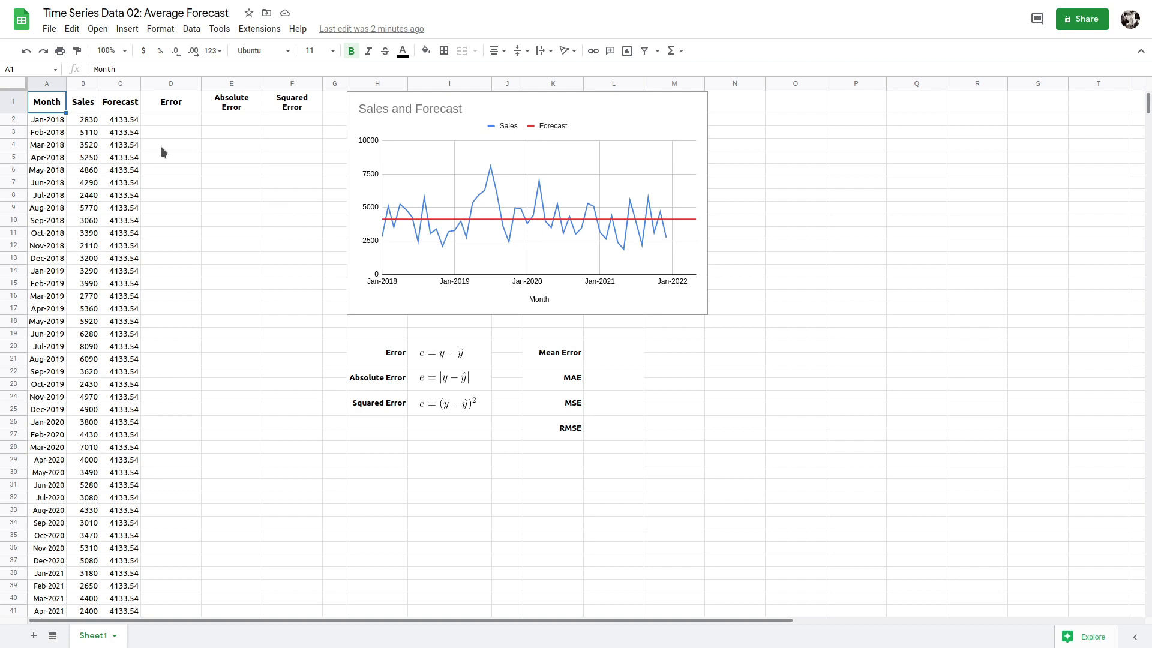
click(168, 107)
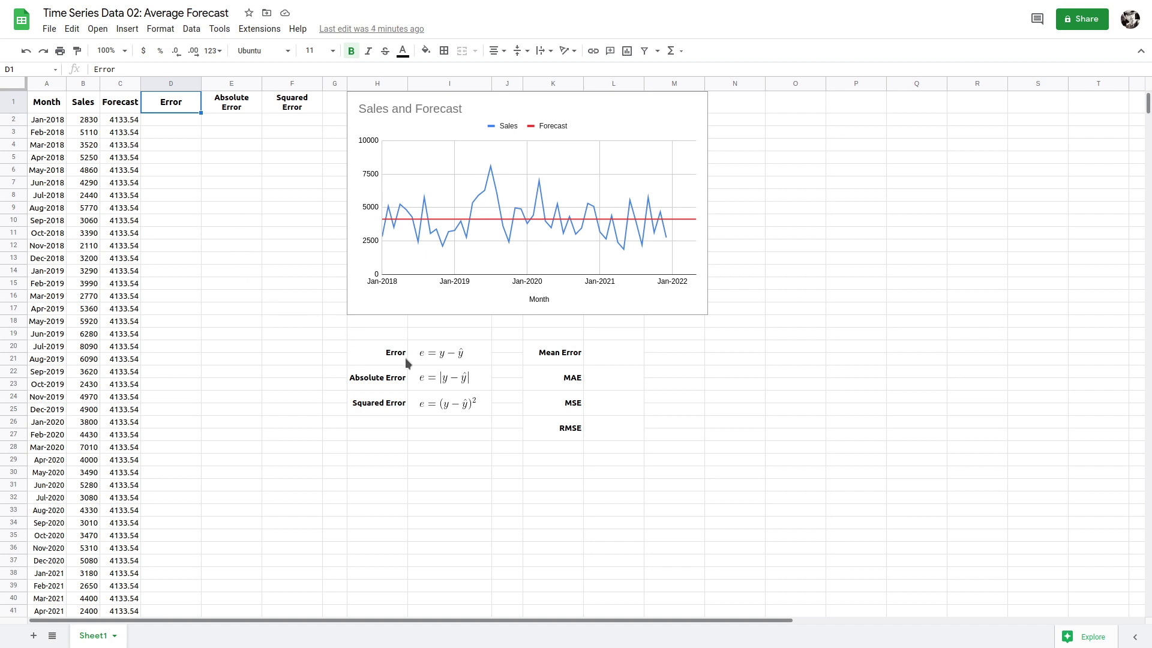
click(388, 352)
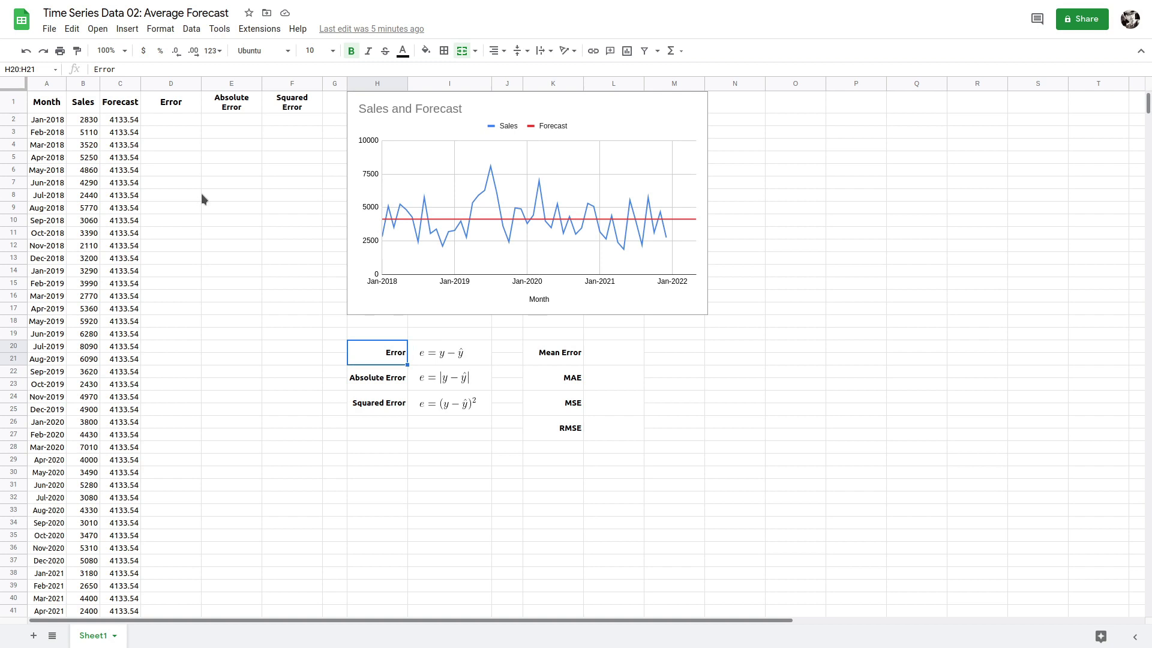
Step: Calculate the Jan-2018 error in D2 as =B2-C2 and accept the suggested autofill for the rest of the Error column
click(178, 119)
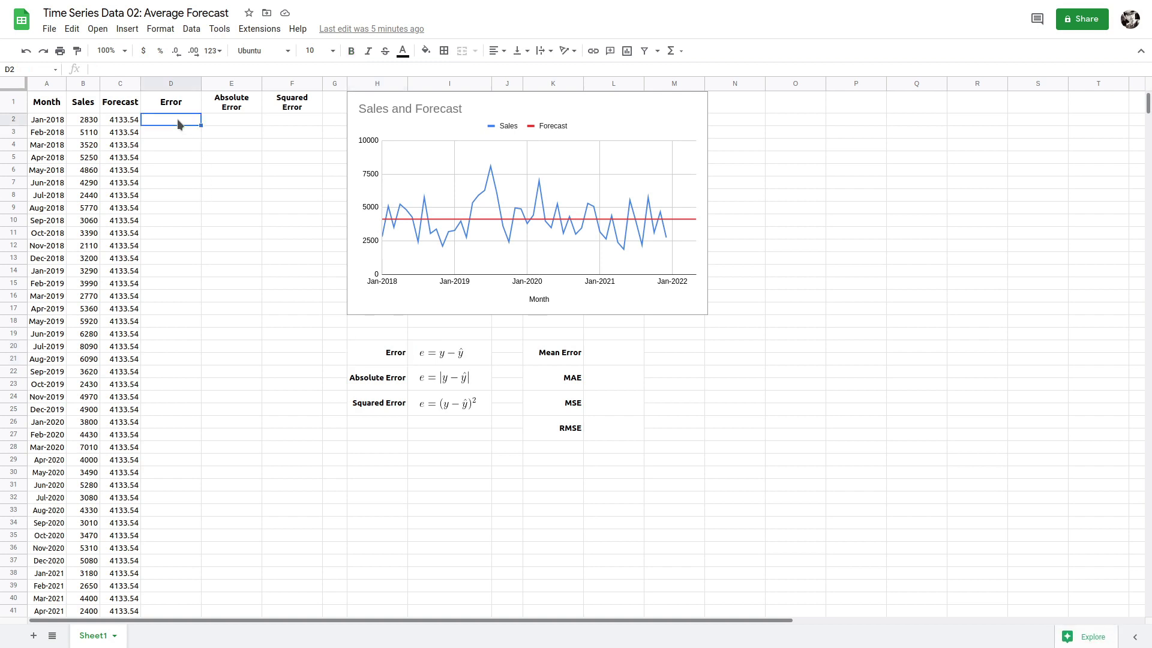
text(=)
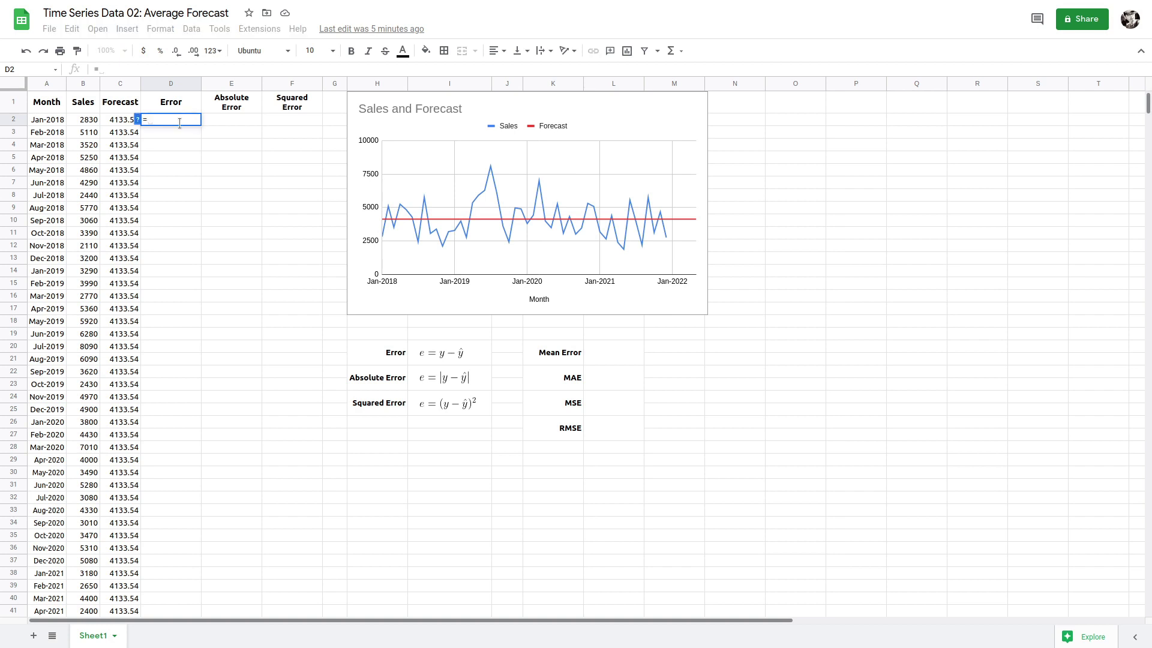
click(91, 120)
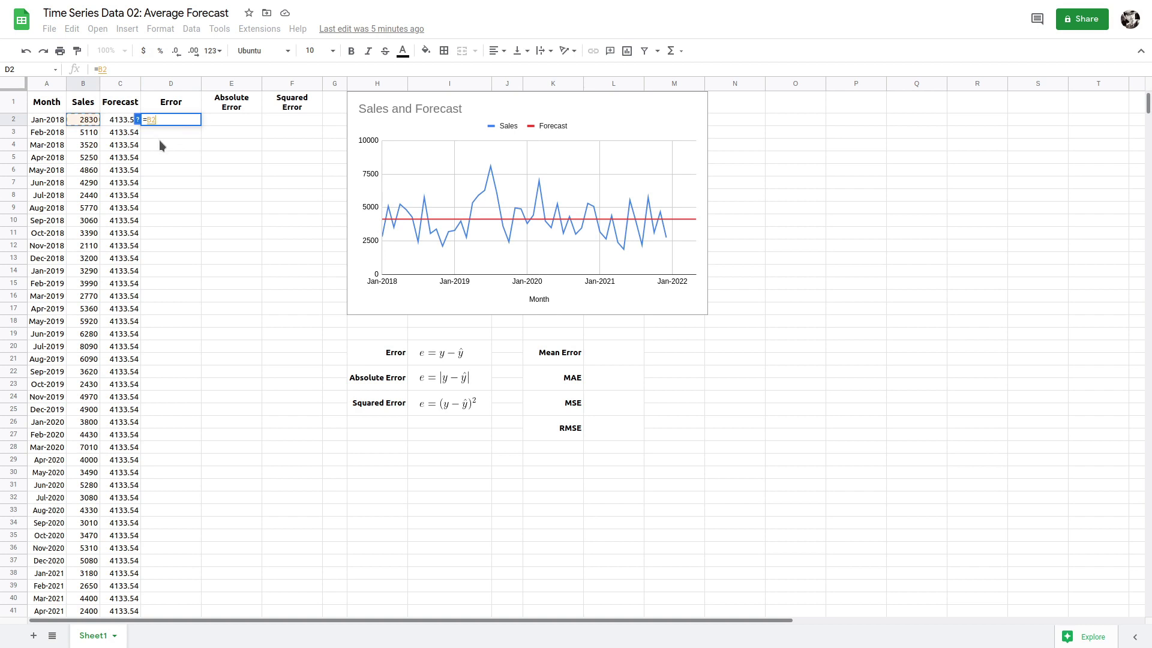
text(-)
click(124, 123)
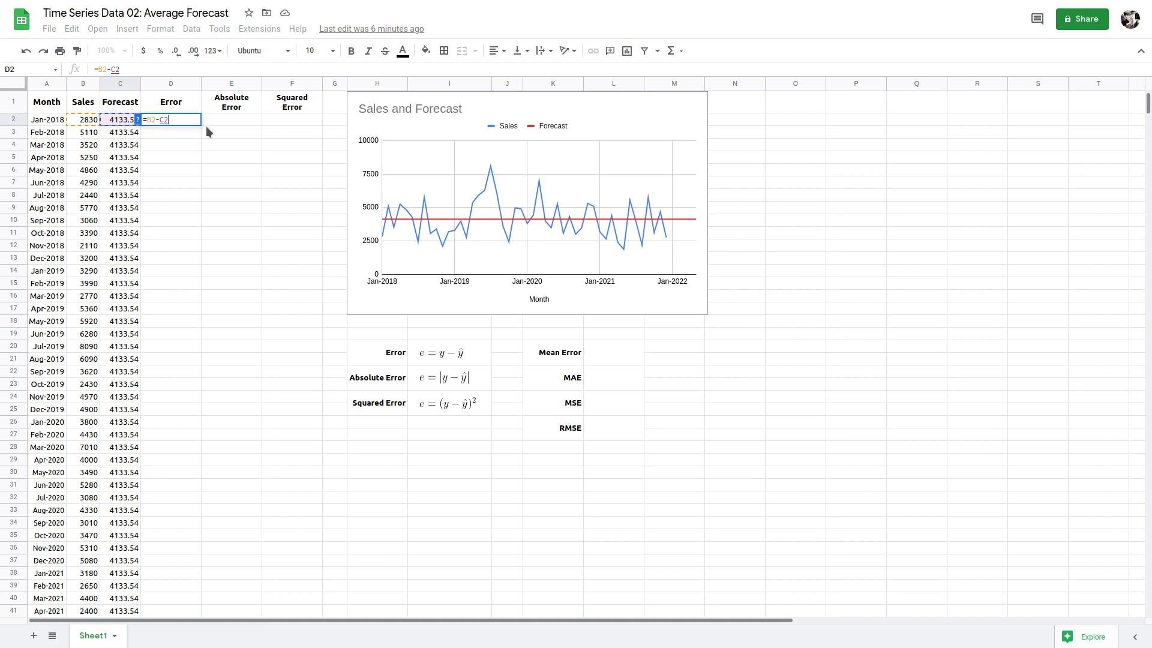
key(Return)
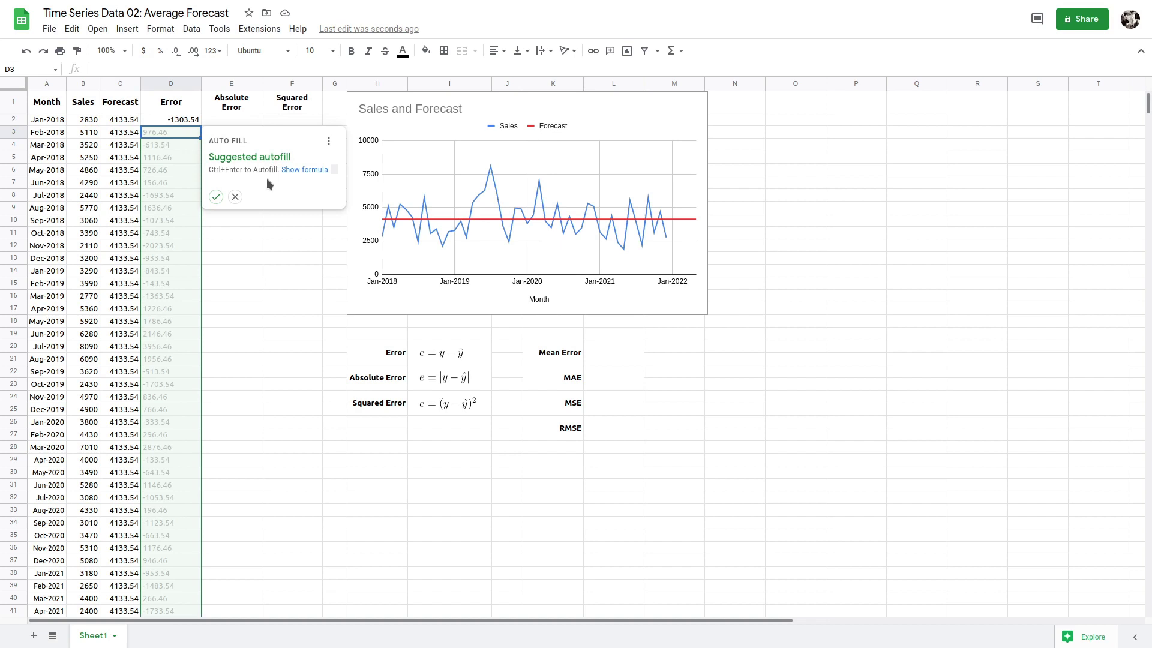
click(216, 196)
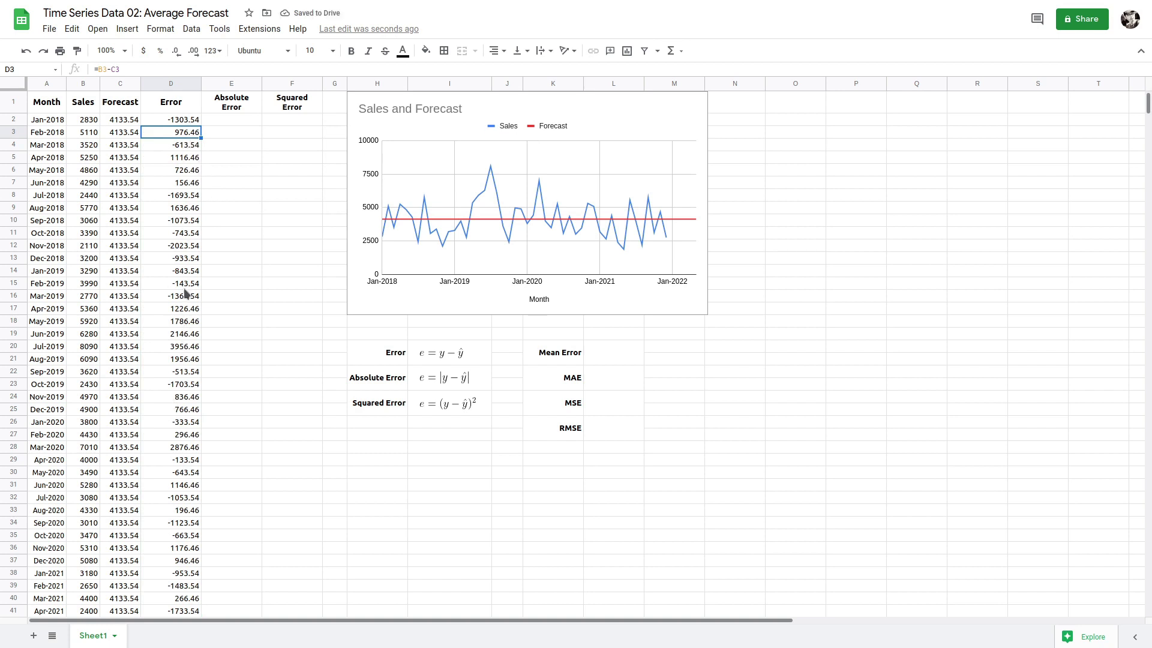
Step: Clear the error formulas for Jan-2022 through May-2022 in D50:D54
scroll(186, 335, down, 5)
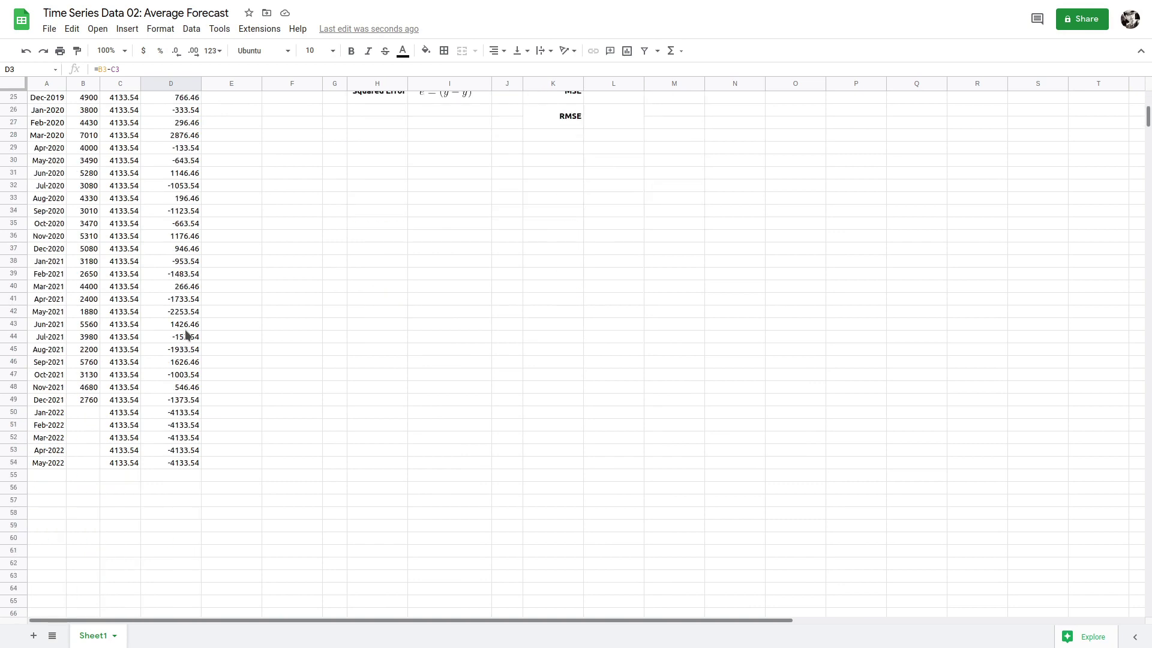
click(175, 417)
drag(175, 418, 170, 462)
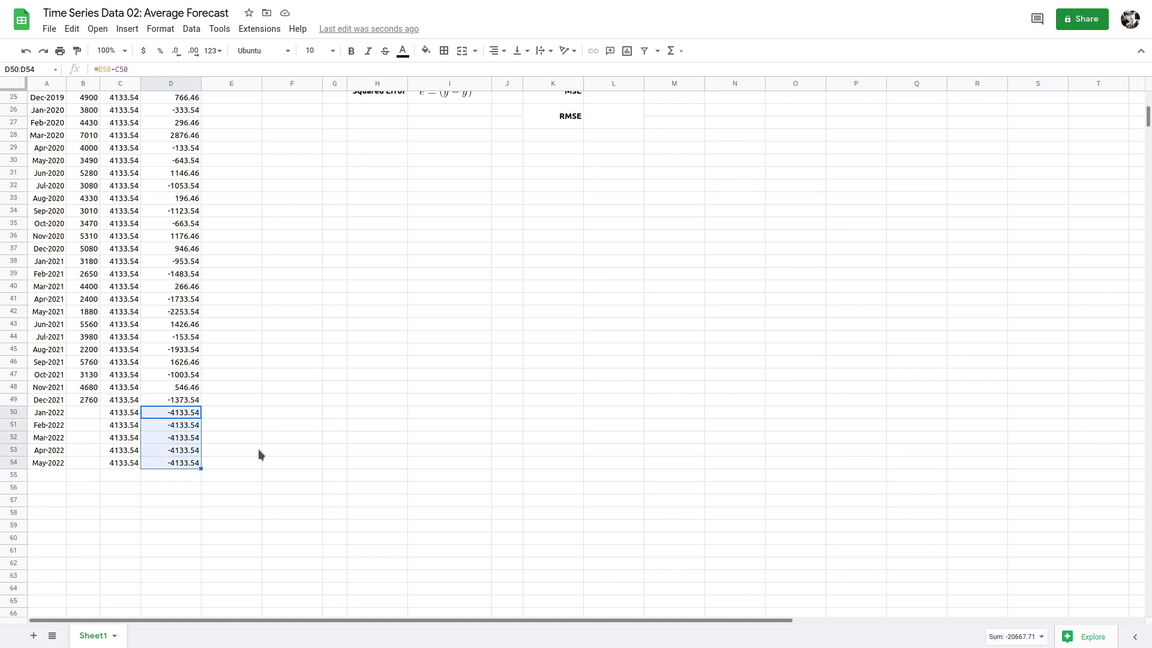
key(Delete)
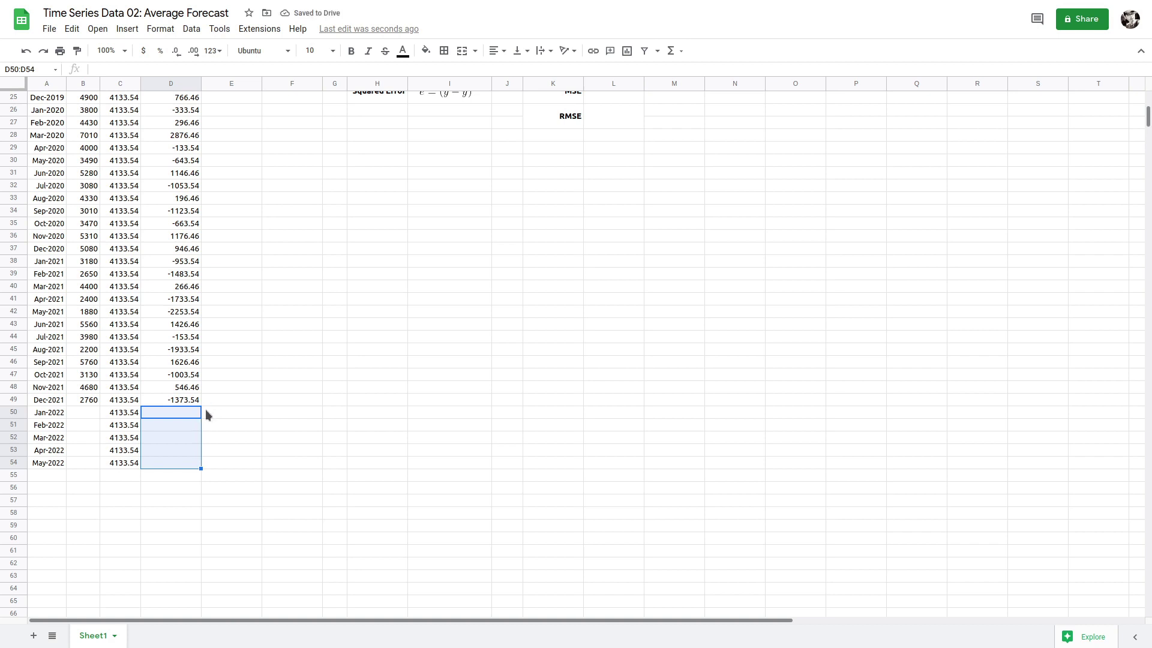
Step: Inspect the Jan-2022 sales and forecast cells and the 2022 error range D50:D54
click(82, 412)
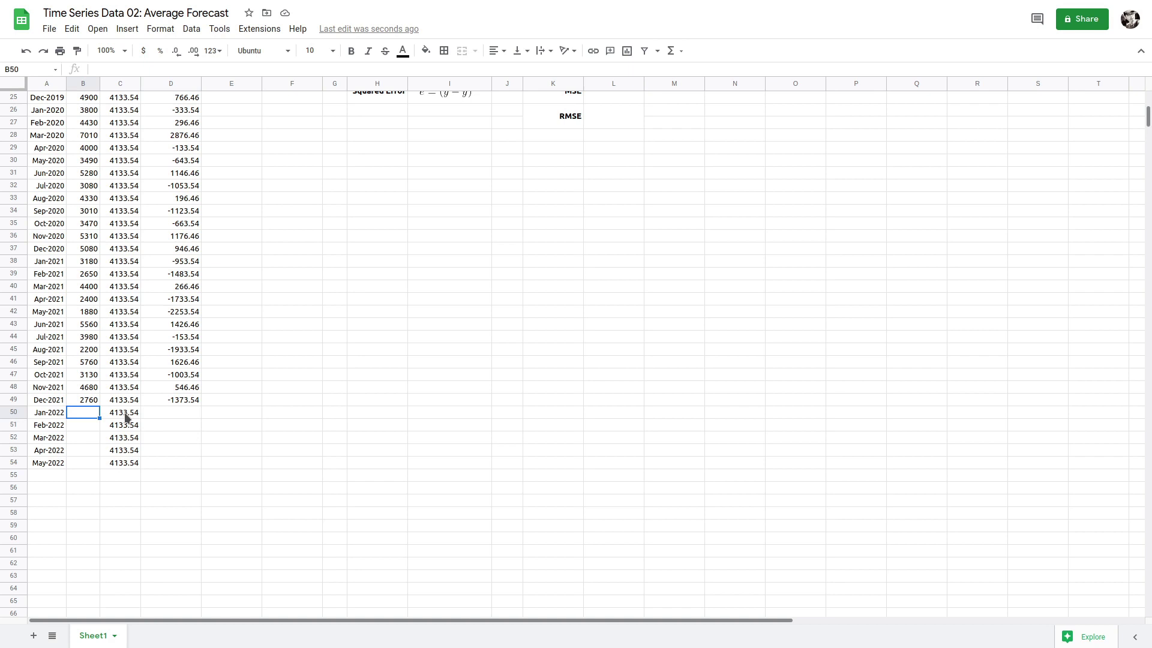
click(125, 415)
drag(166, 412, 164, 458)
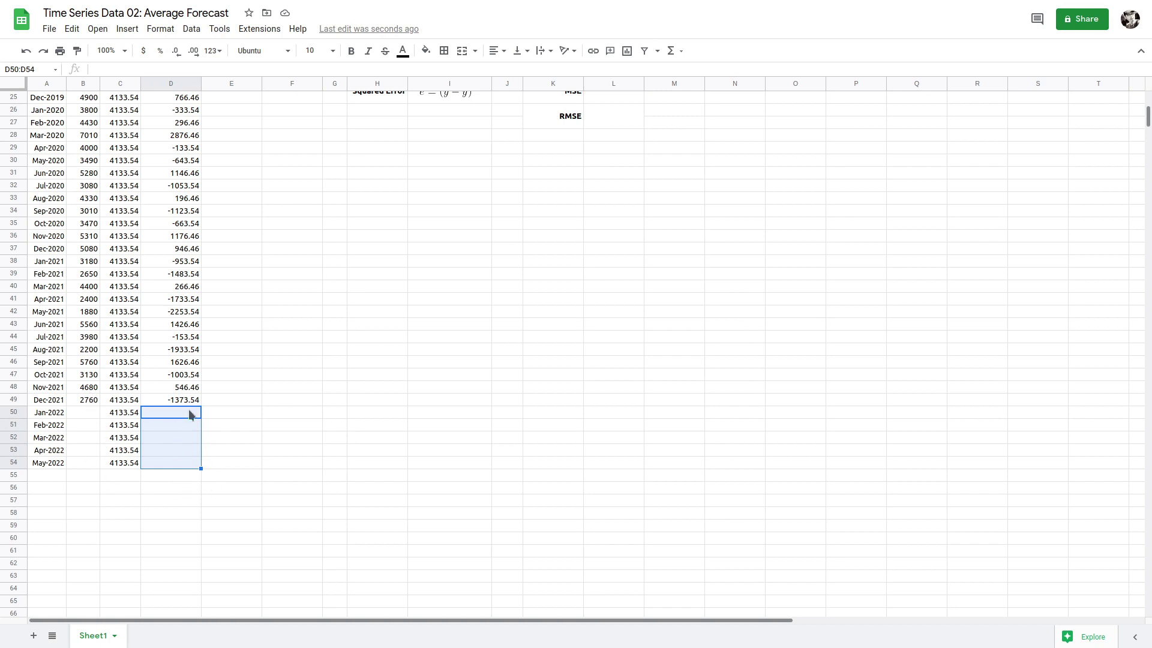
Step: Show the errors in D2:D49 with three decimal places and return them to two
scroll(192, 449, up, 2)
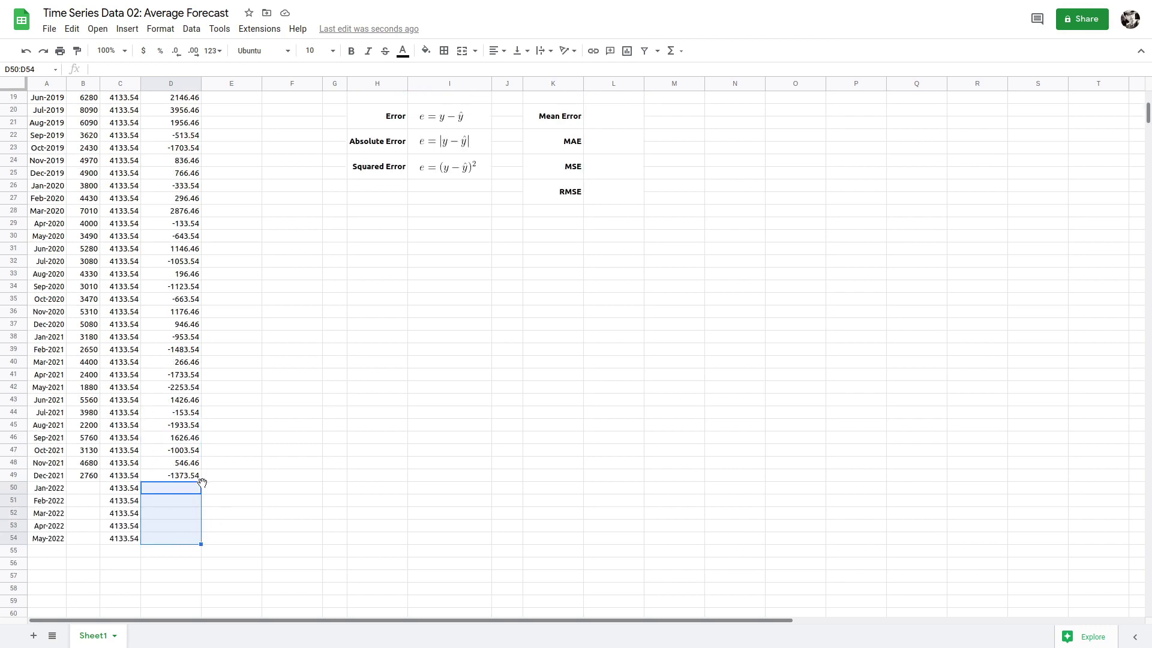
scroll(203, 483, up, 6)
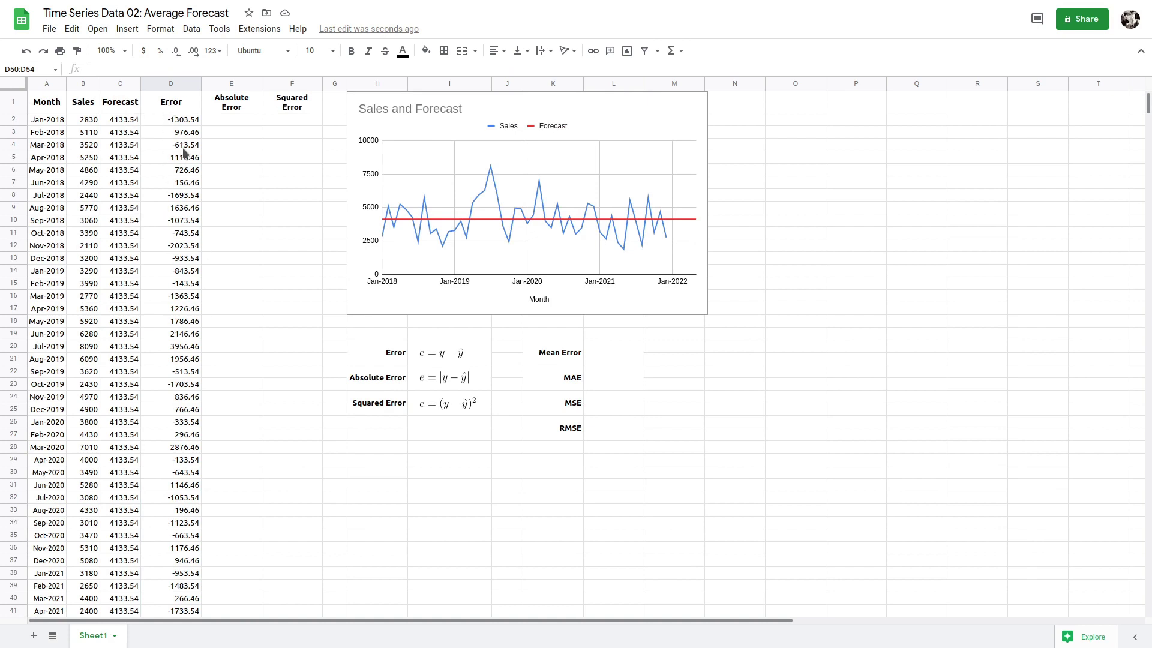
click(189, 122)
scroll(187, 141, down, 8)
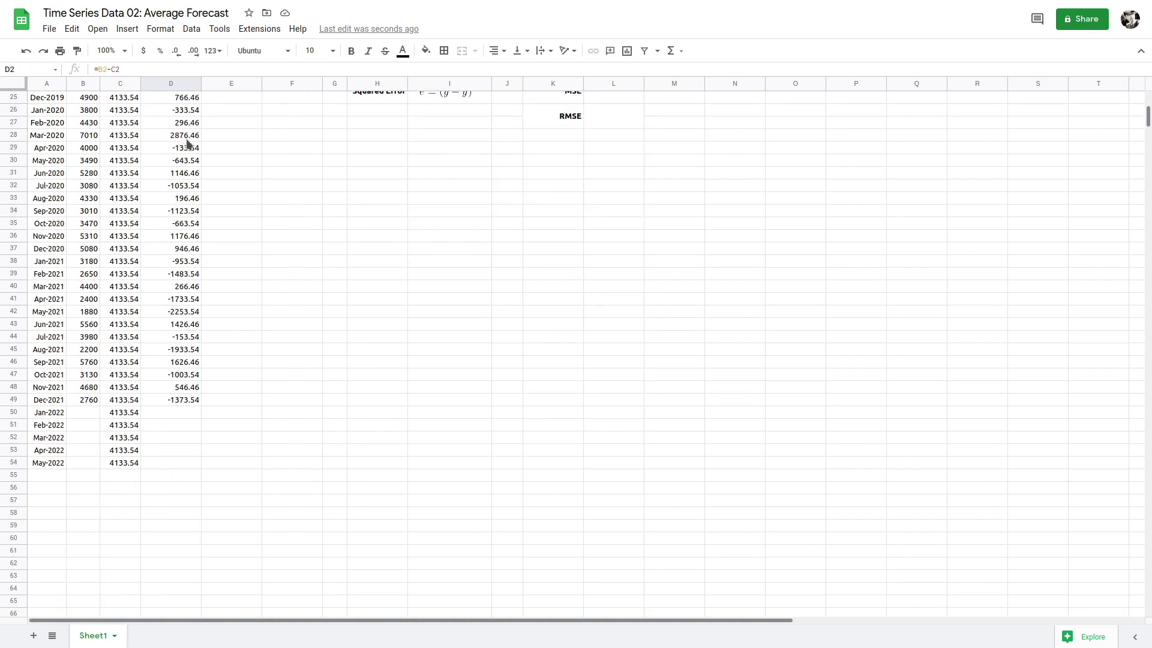
shift+click(183, 398)
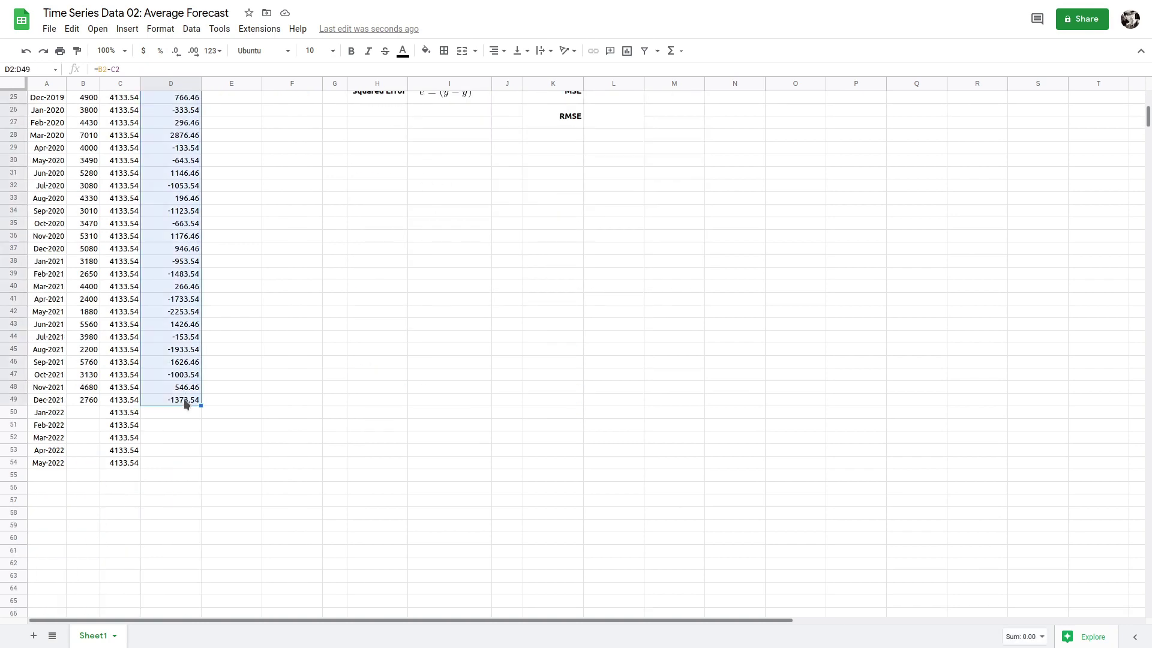
scroll(184, 324, up, 6)
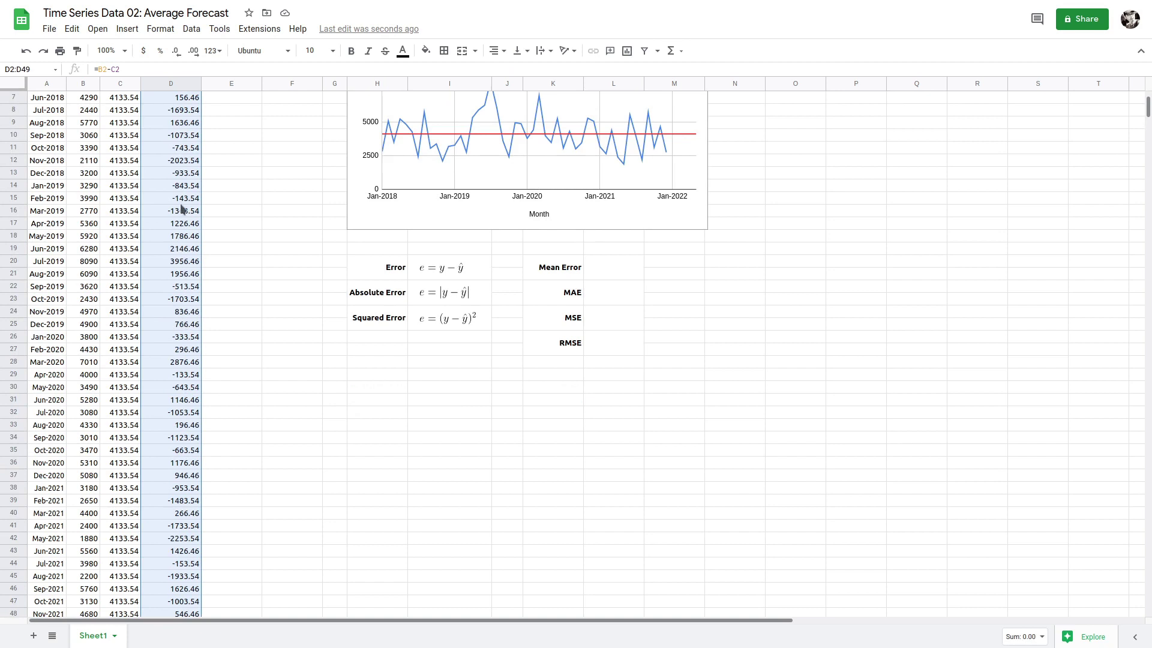
scroll(181, 208, up, 2)
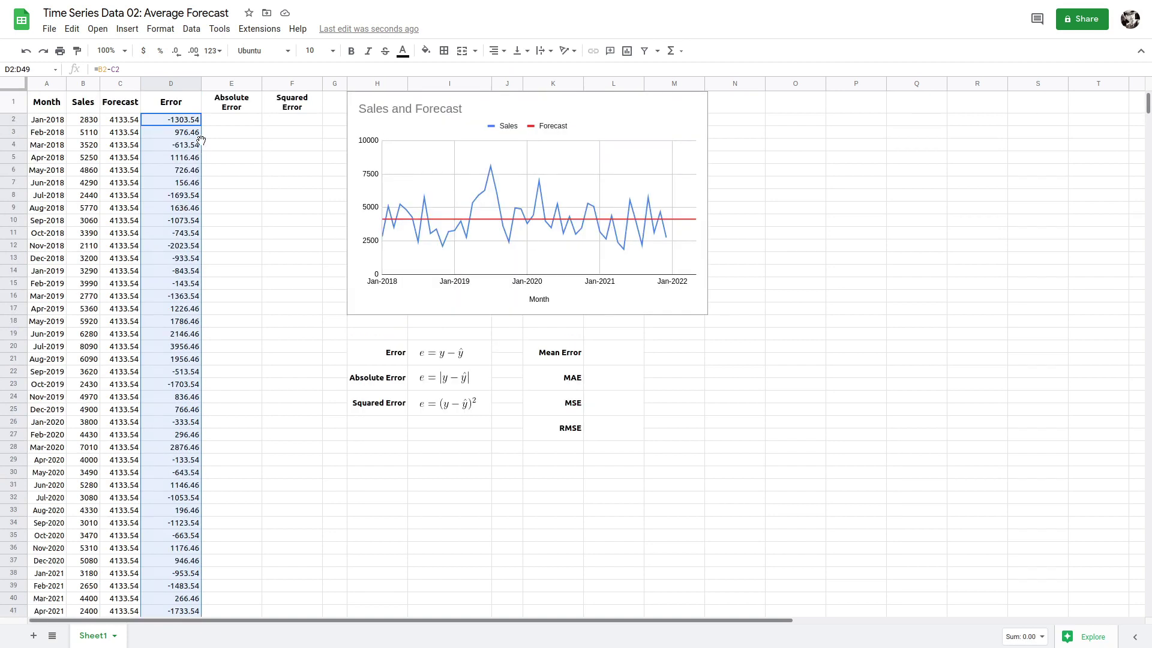
click(199, 53)
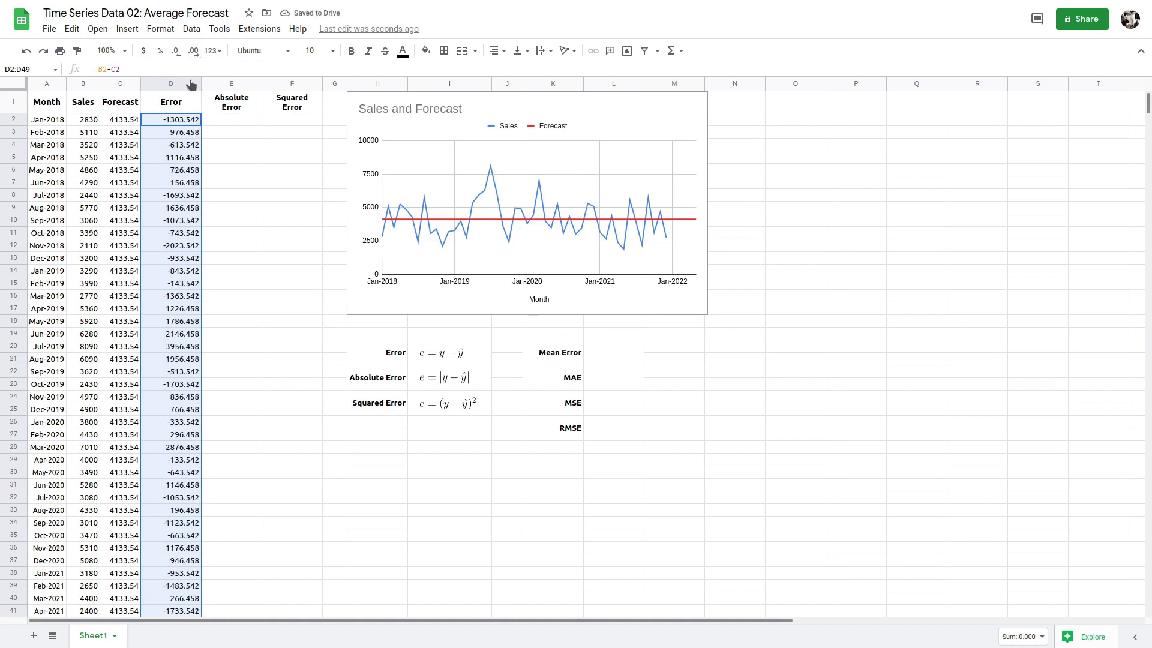
click(176, 51)
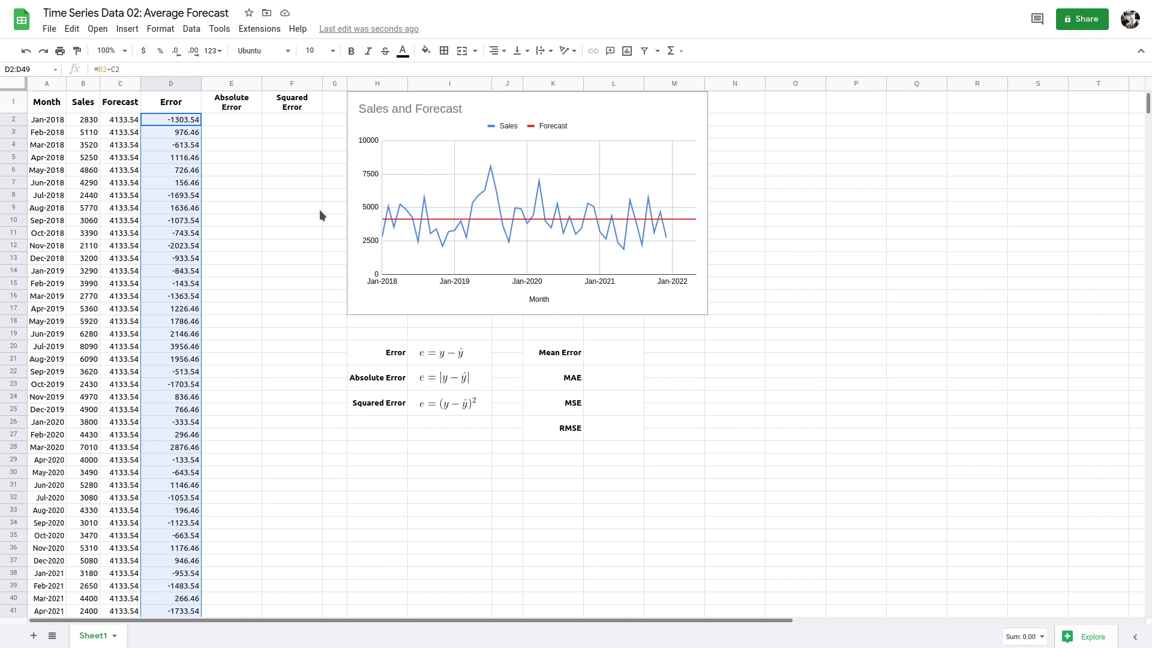
Step: Calculate the Mean Error in L20 as =average(D2:D49), covering the errors from Jan-2018 to Dec-2021
scroll(319, 209, down, 2)
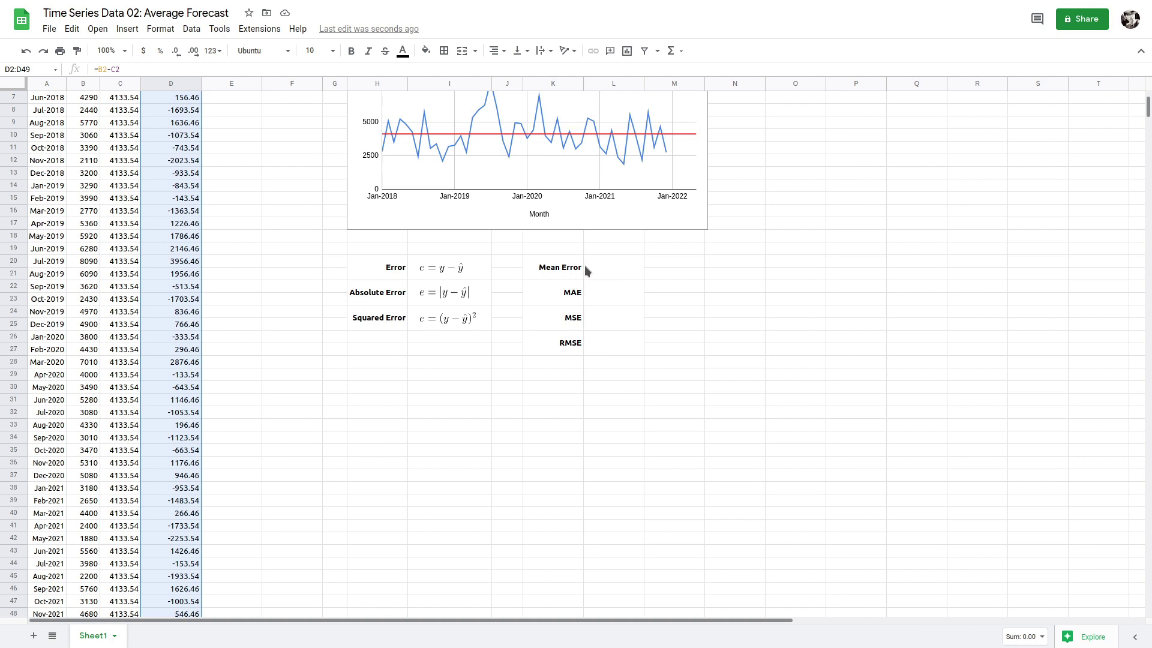
scroll(174, 239, up, 2)
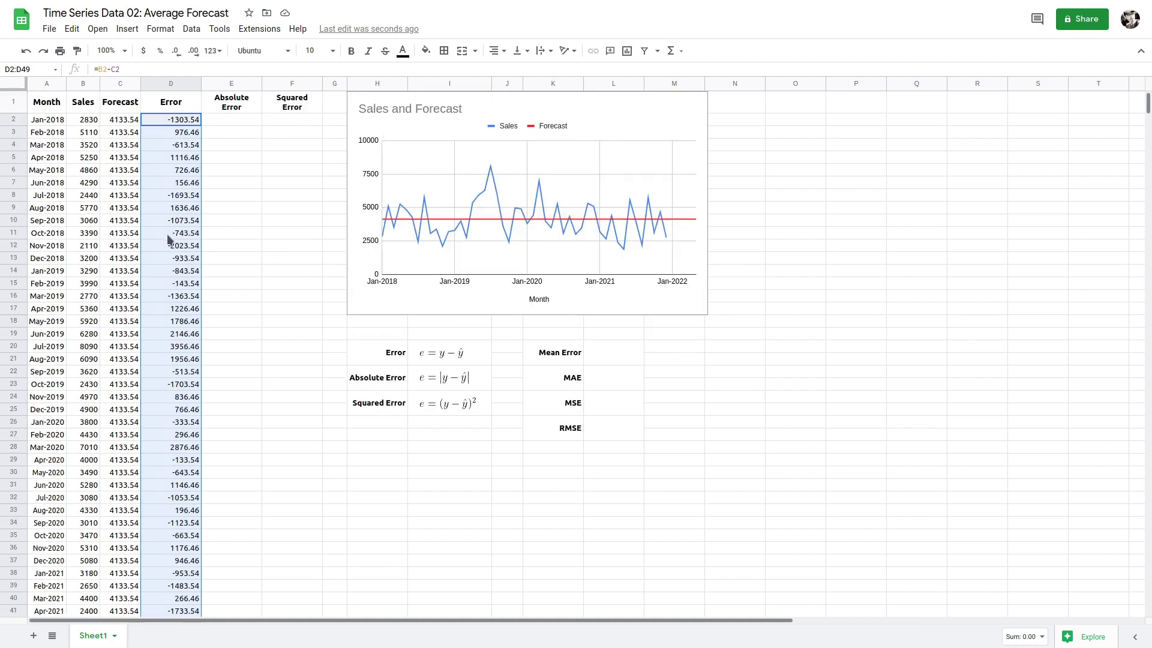
click(614, 358)
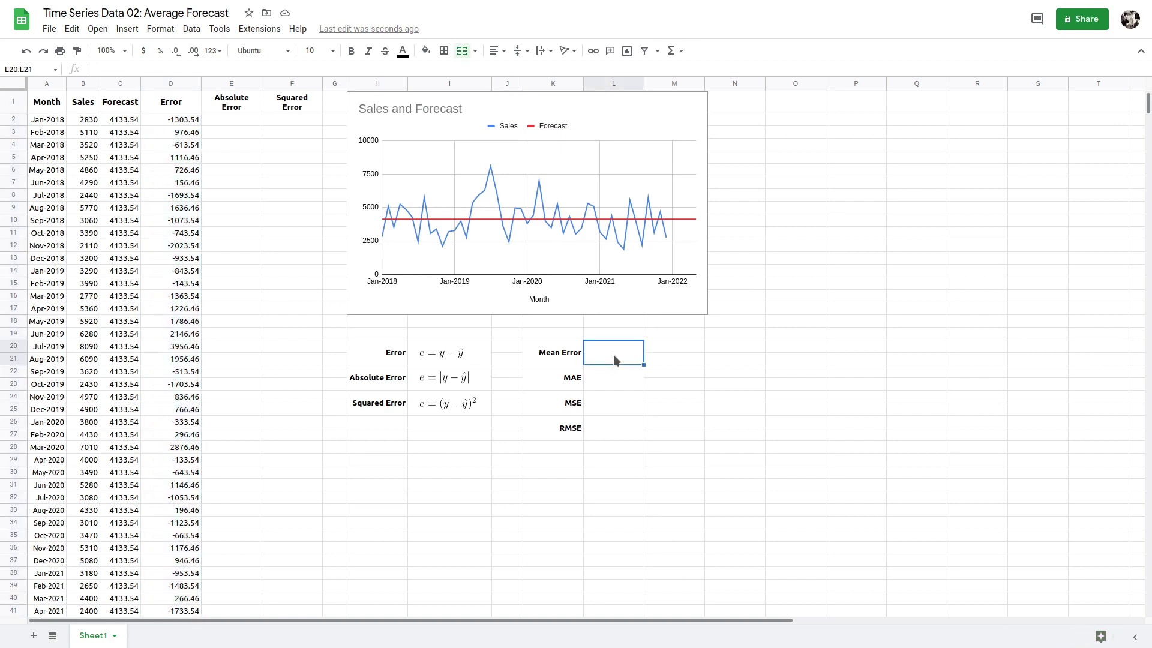
text(=)
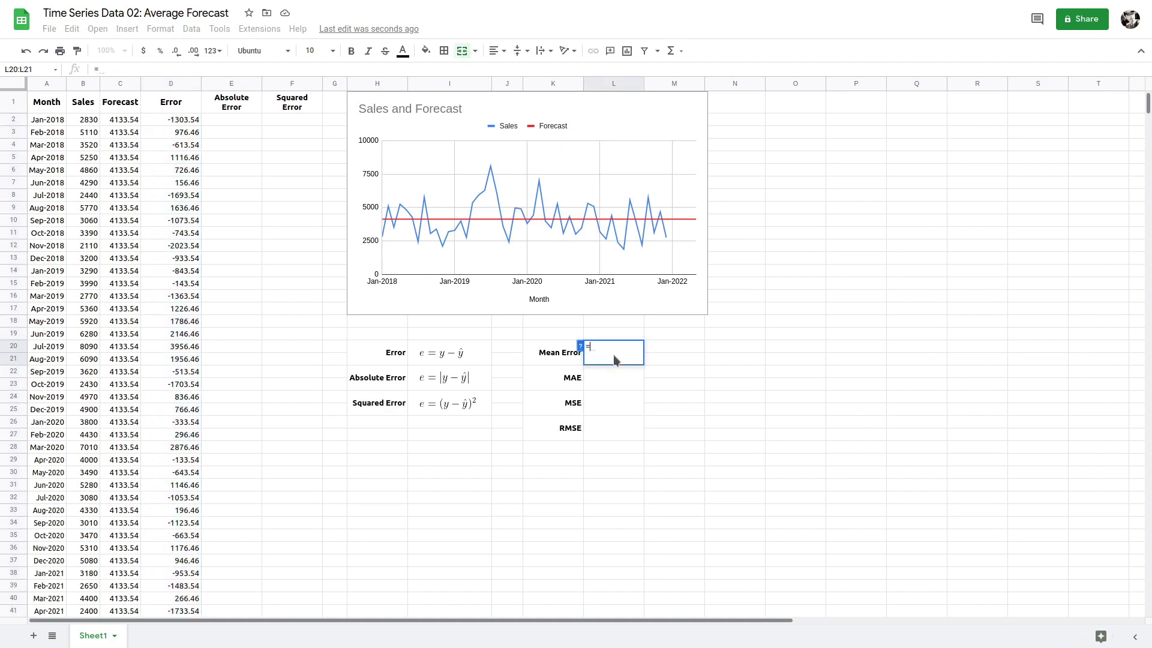
text(ave)
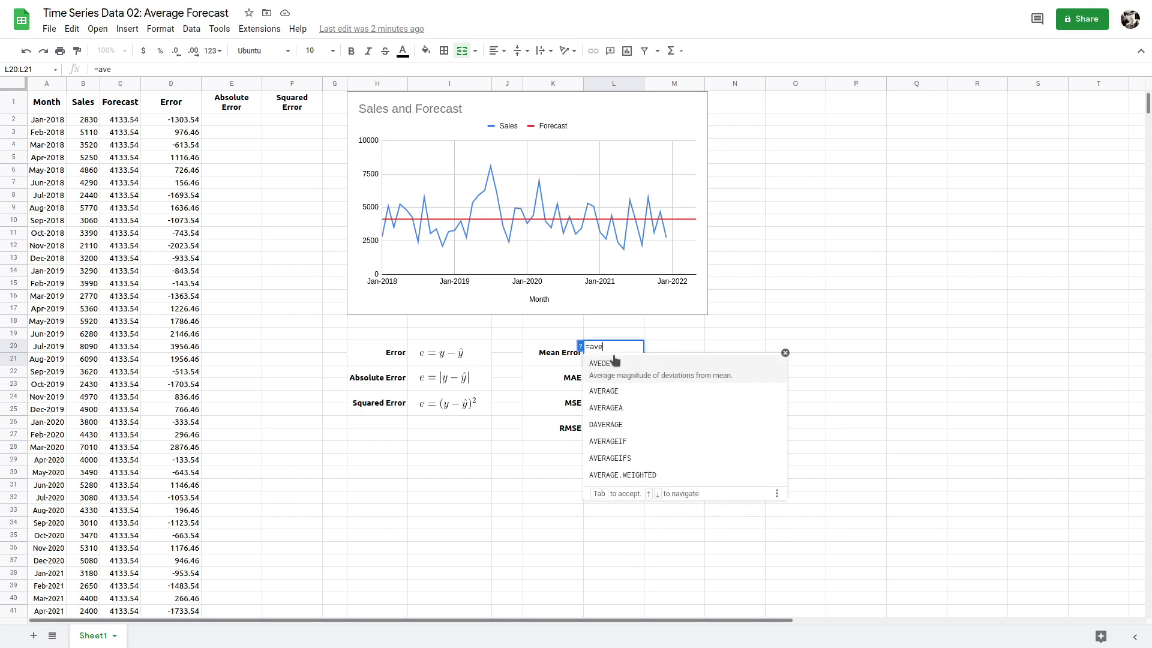
text(rage)
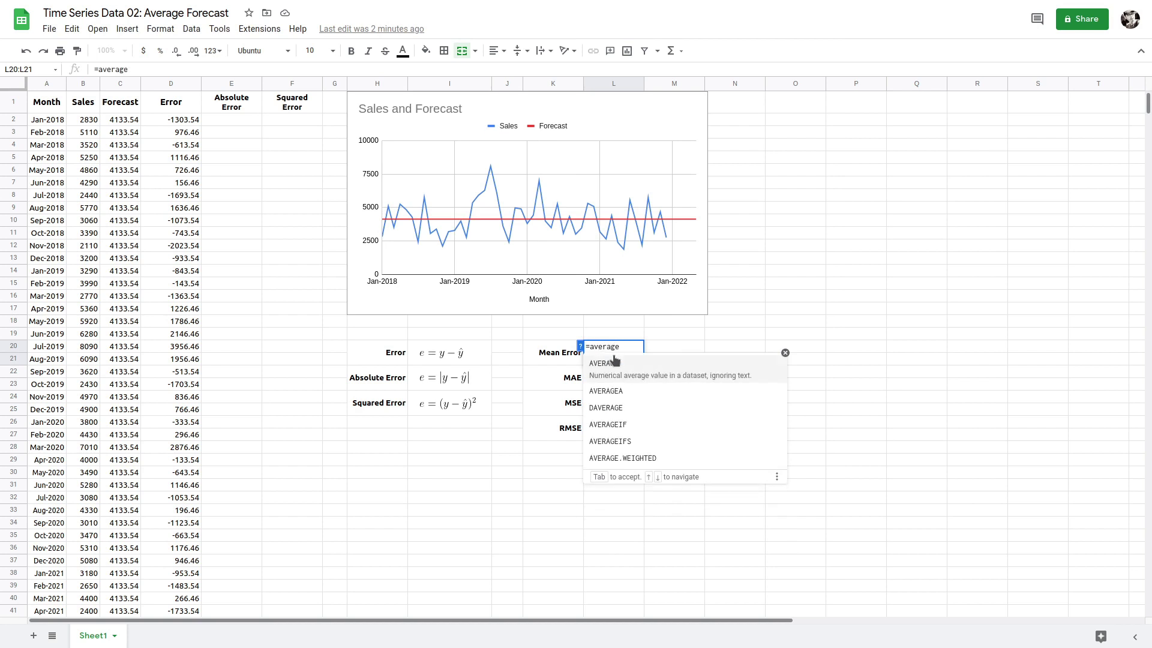
text(()
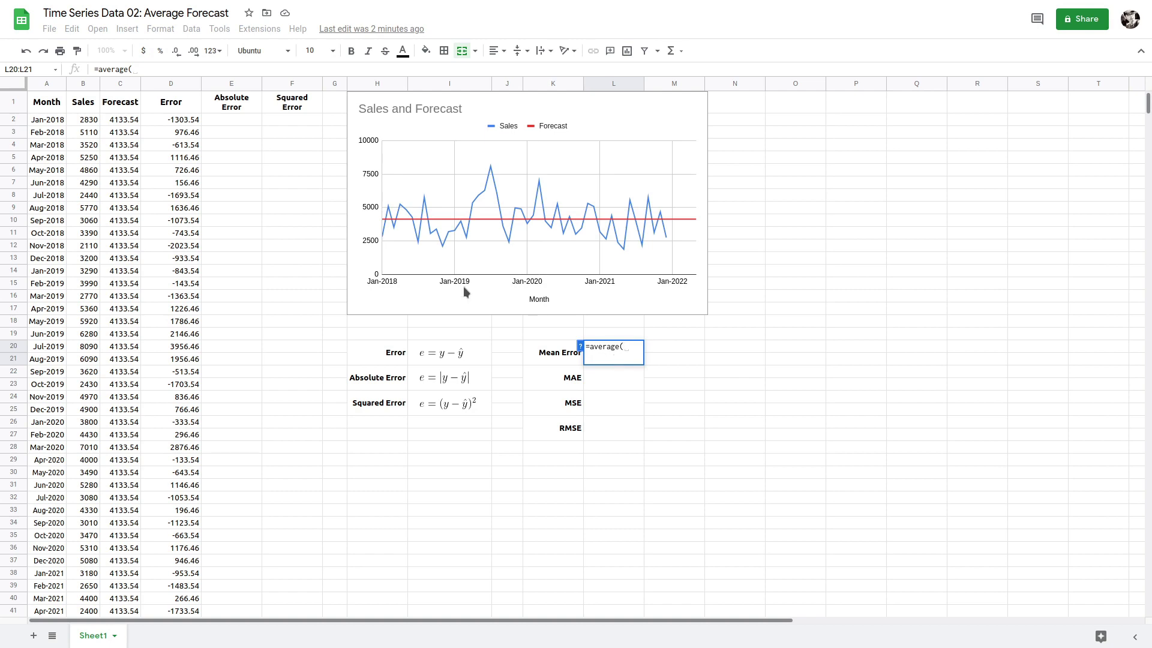
click(185, 120)
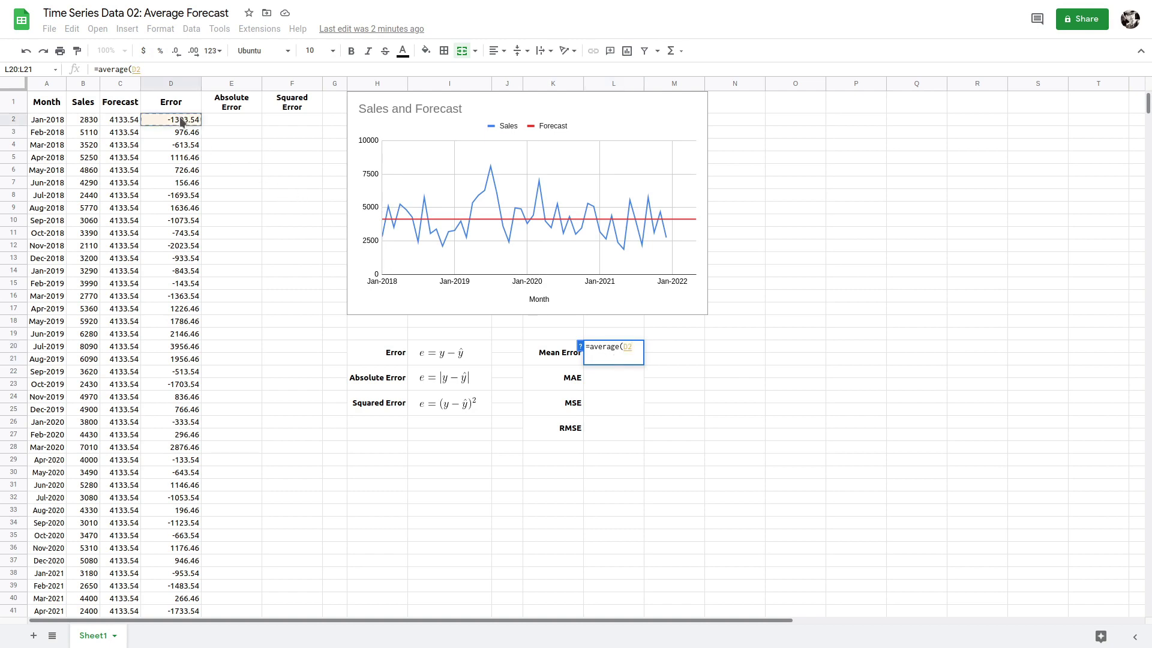
scroll(189, 142, down, 5)
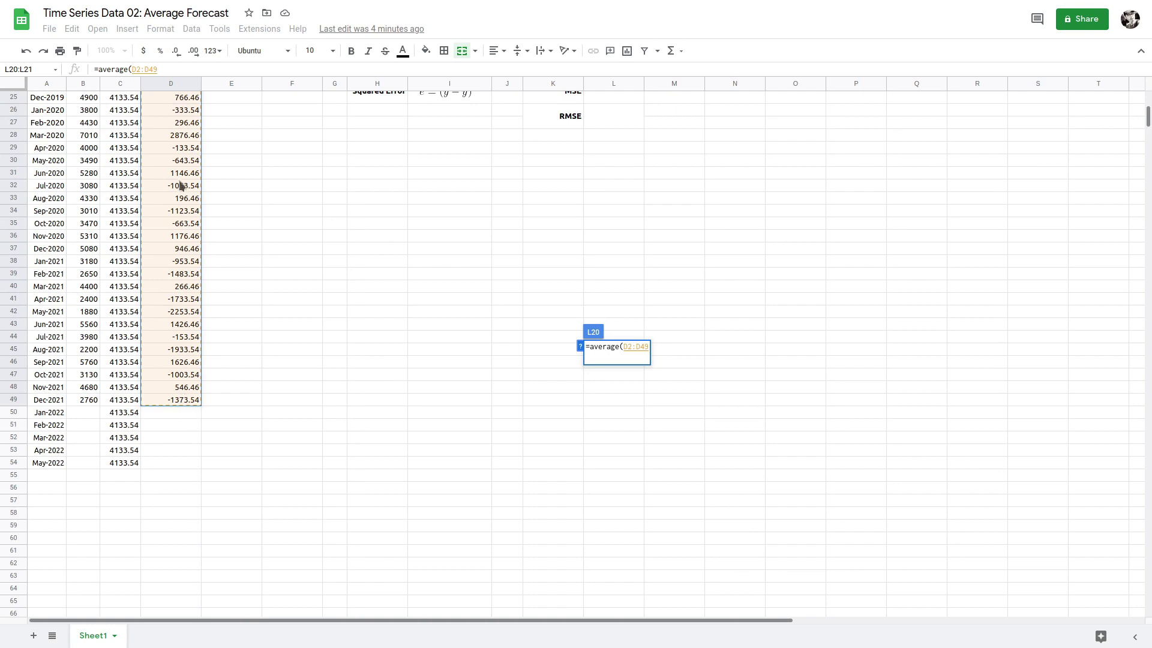
scroll(185, 381, up, 5)
scroll(184, 379, up, 2)
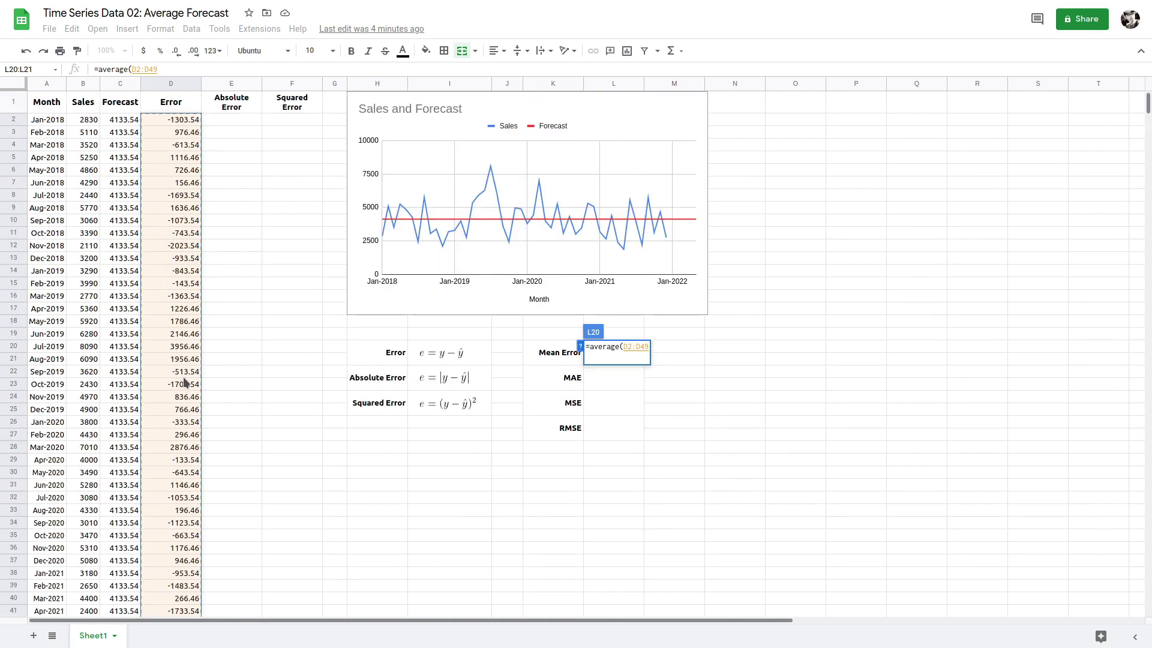
scroll(190, 242, down, 4)
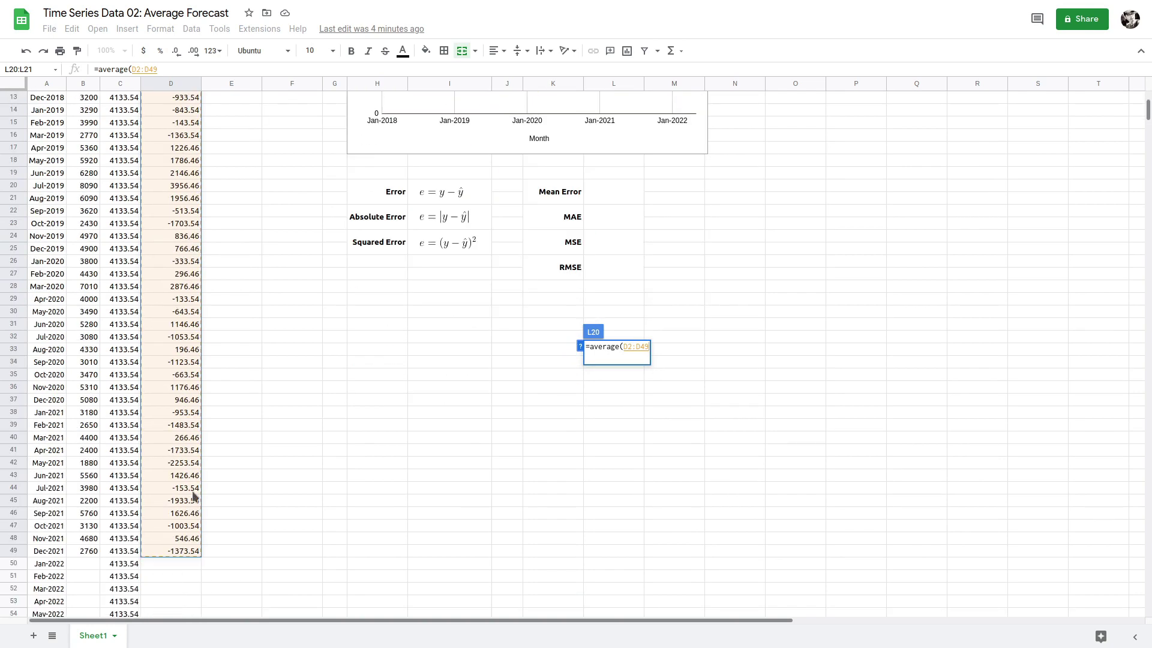
scroll(192, 471, up, 4)
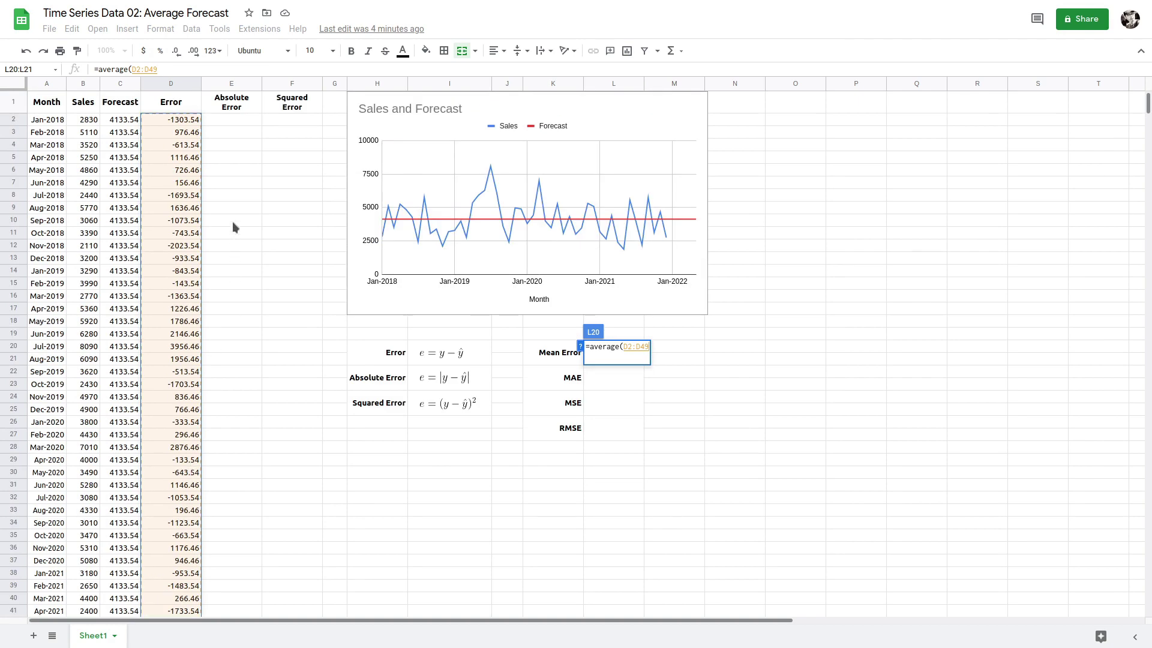
text())
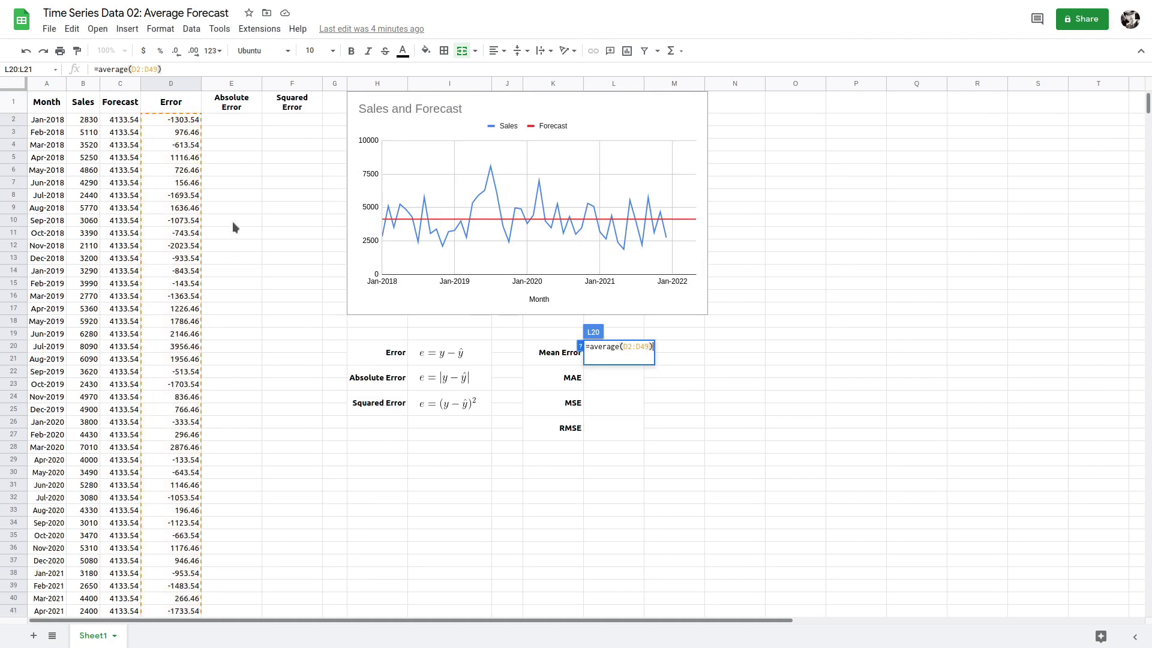
key(Return)
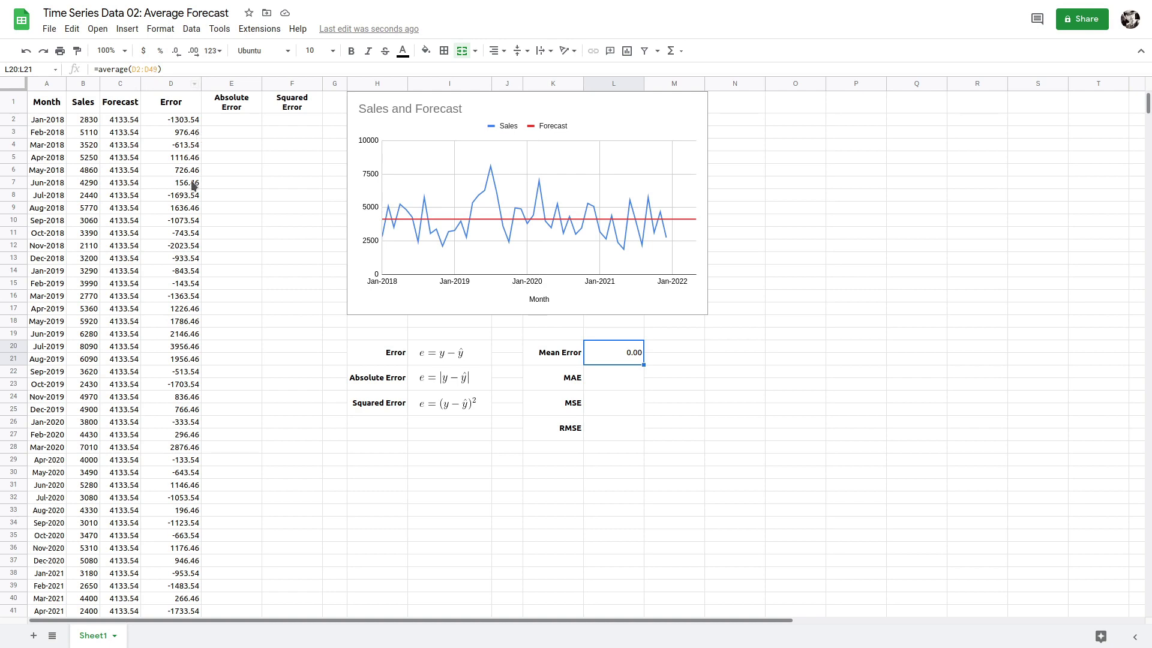
scroll(192, 186, down, 5)
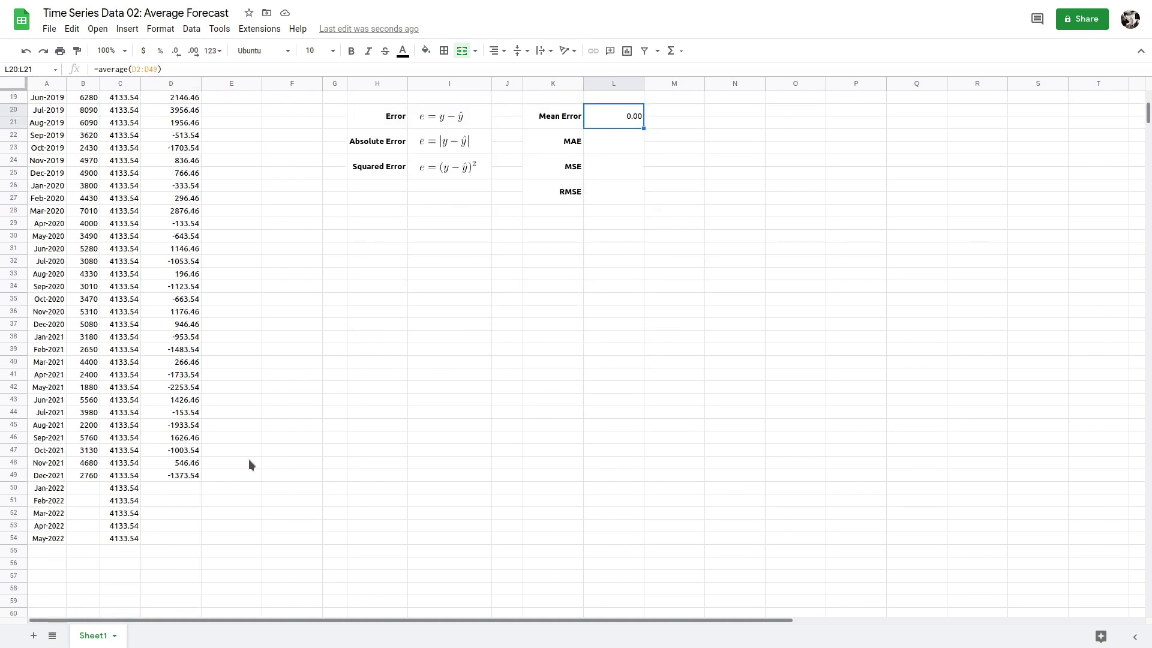
scroll(420, 432, up, 5)
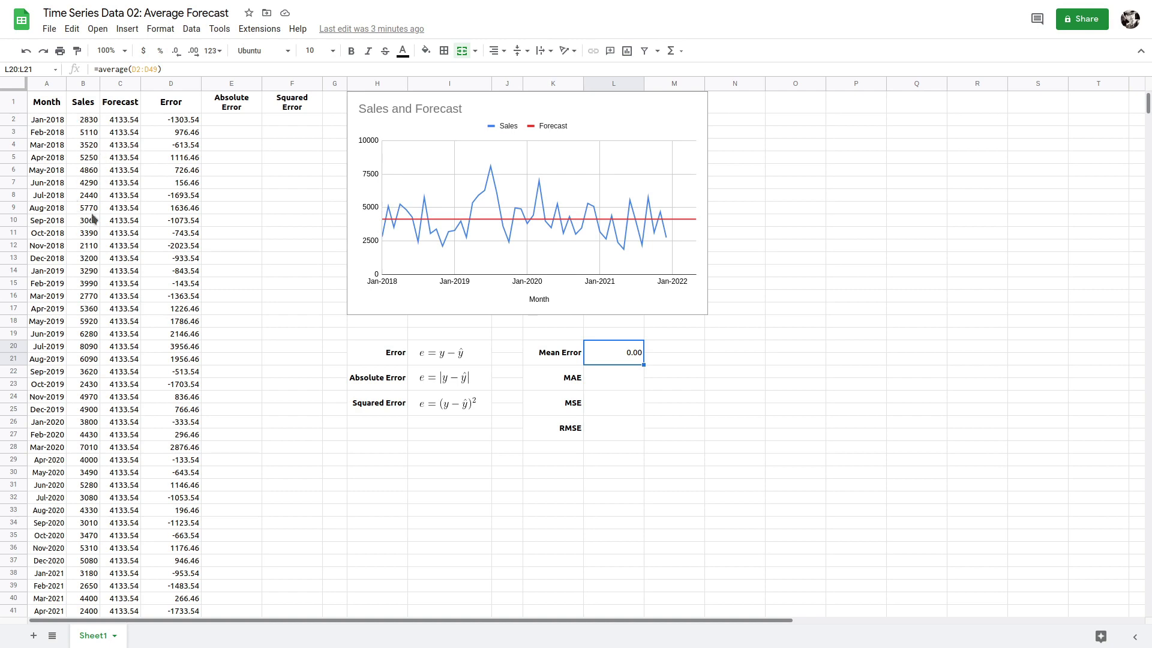
scroll(99, 236, down, 5)
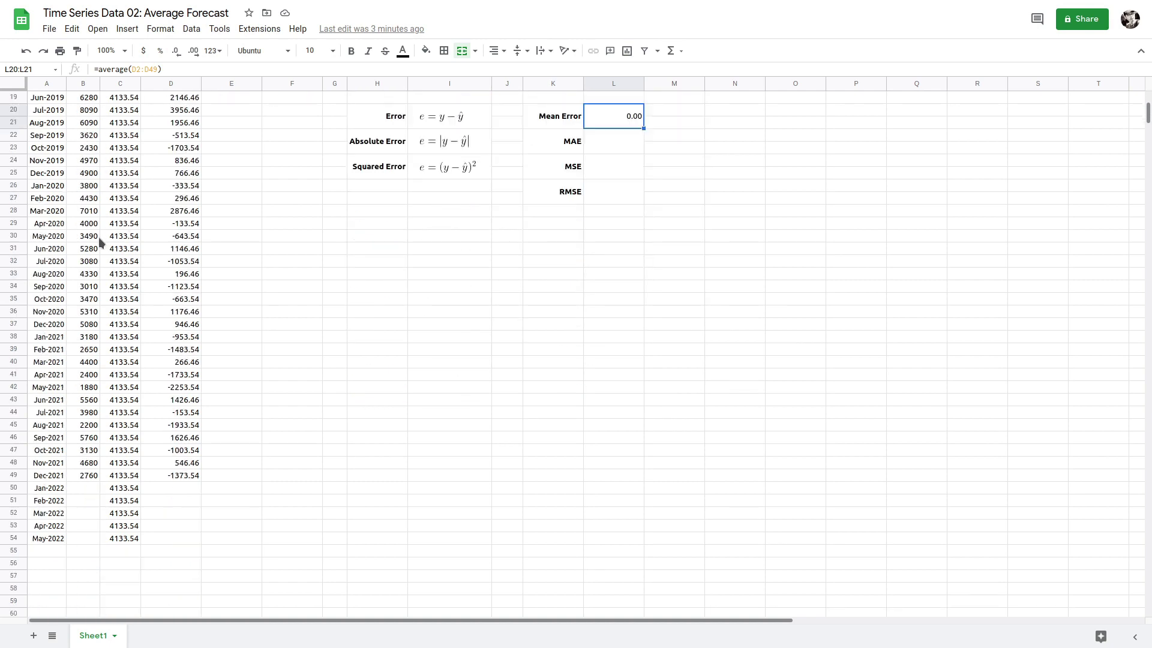
scroll(94, 243, up, 5)
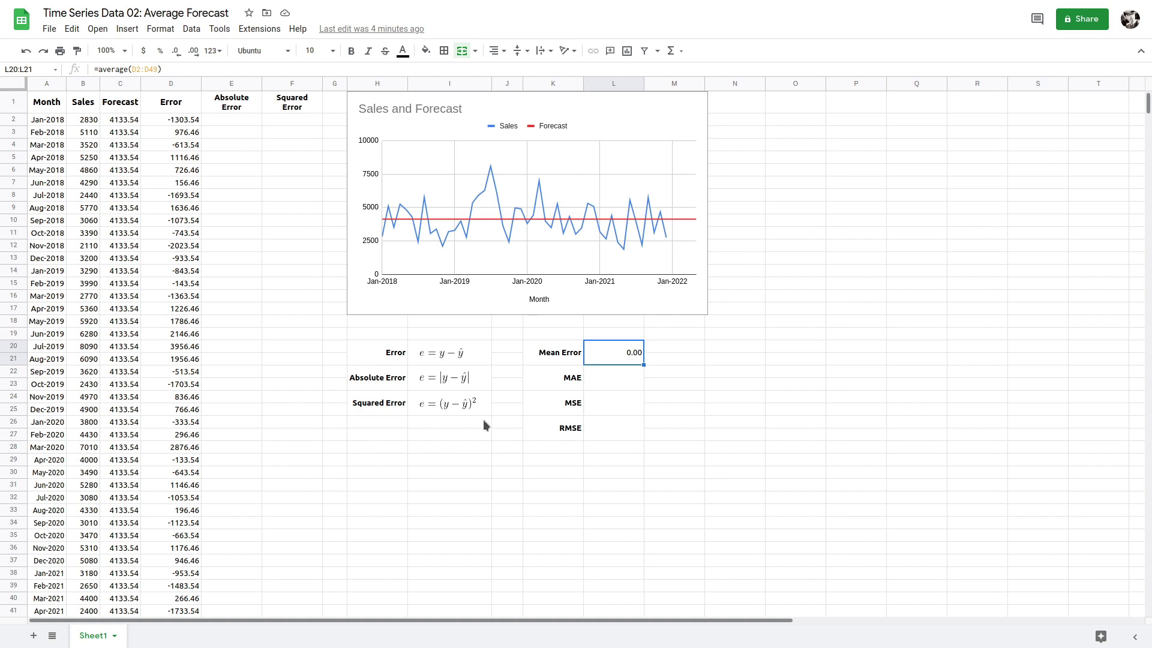
Step: Calculate the Jan-2018 absolute error in E2 as =abs(D2) and accept the suggested autofill for the rest of the Absolute Error column
click(570, 384)
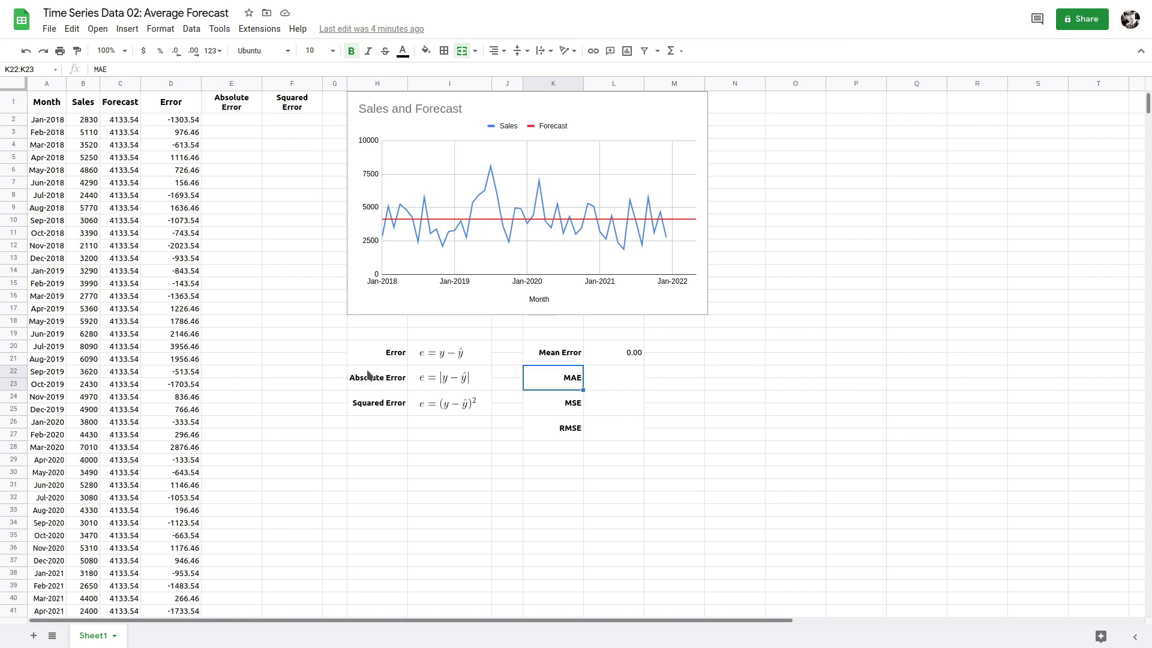
click(384, 380)
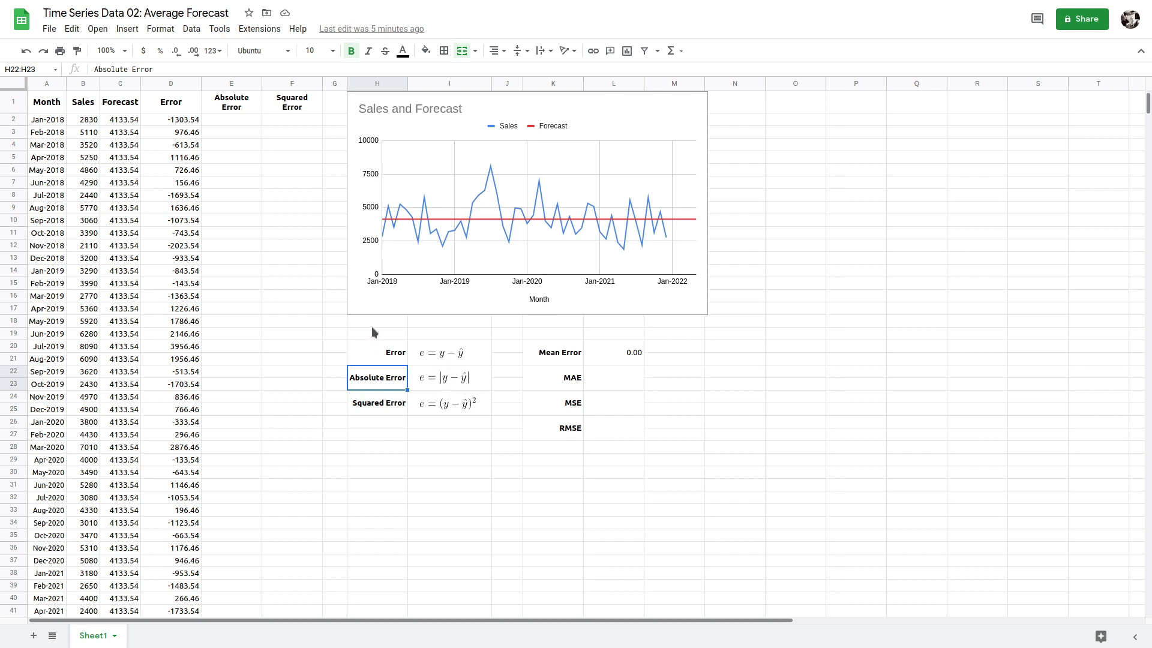
click(180, 123)
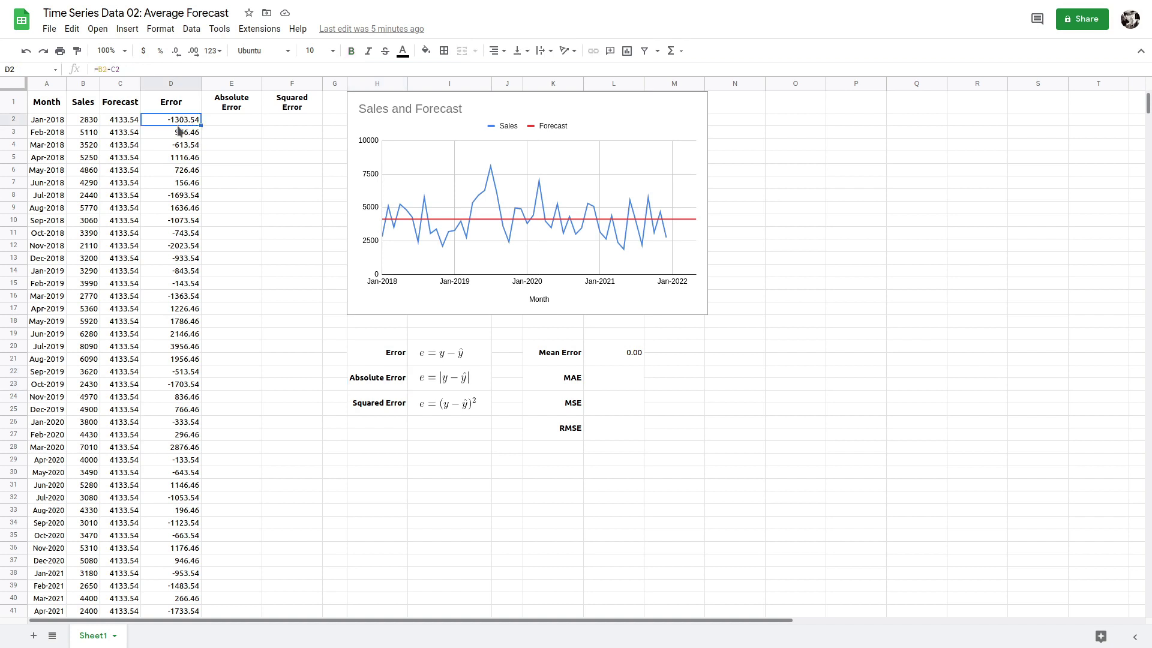
click(229, 120)
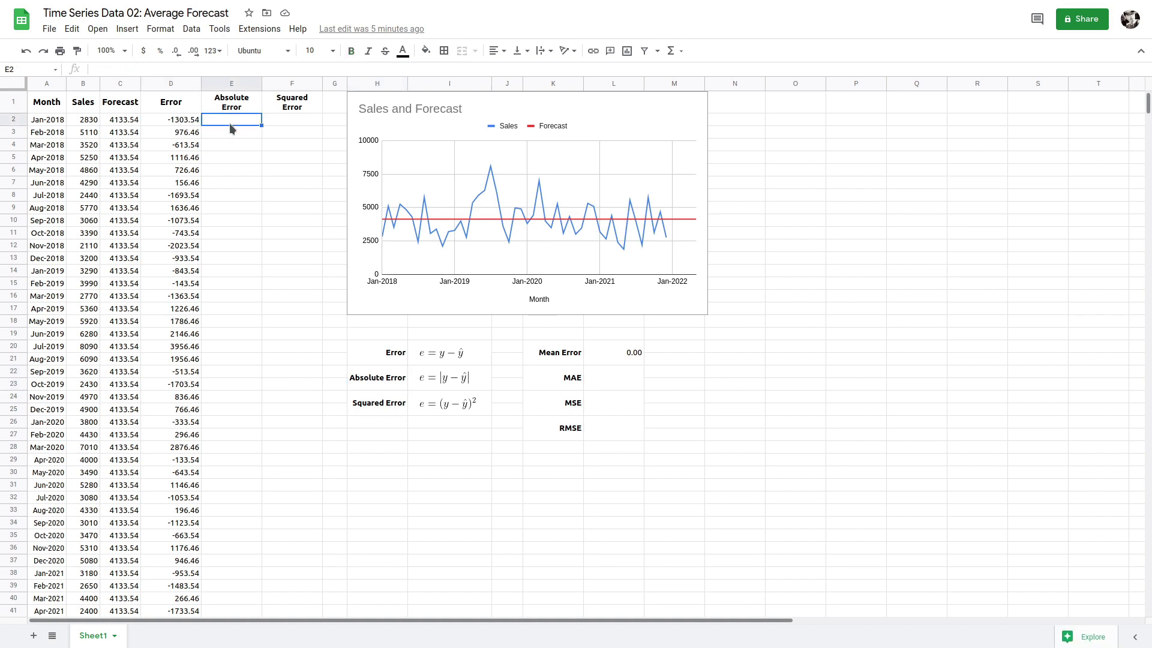
text(=abs)
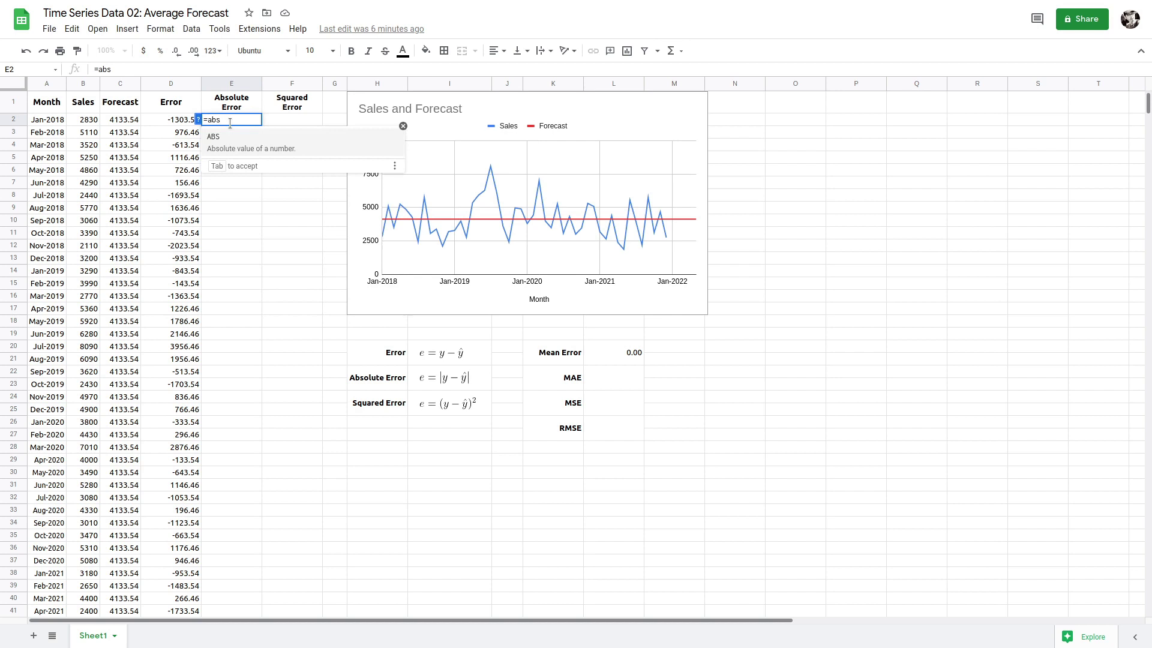
text(()
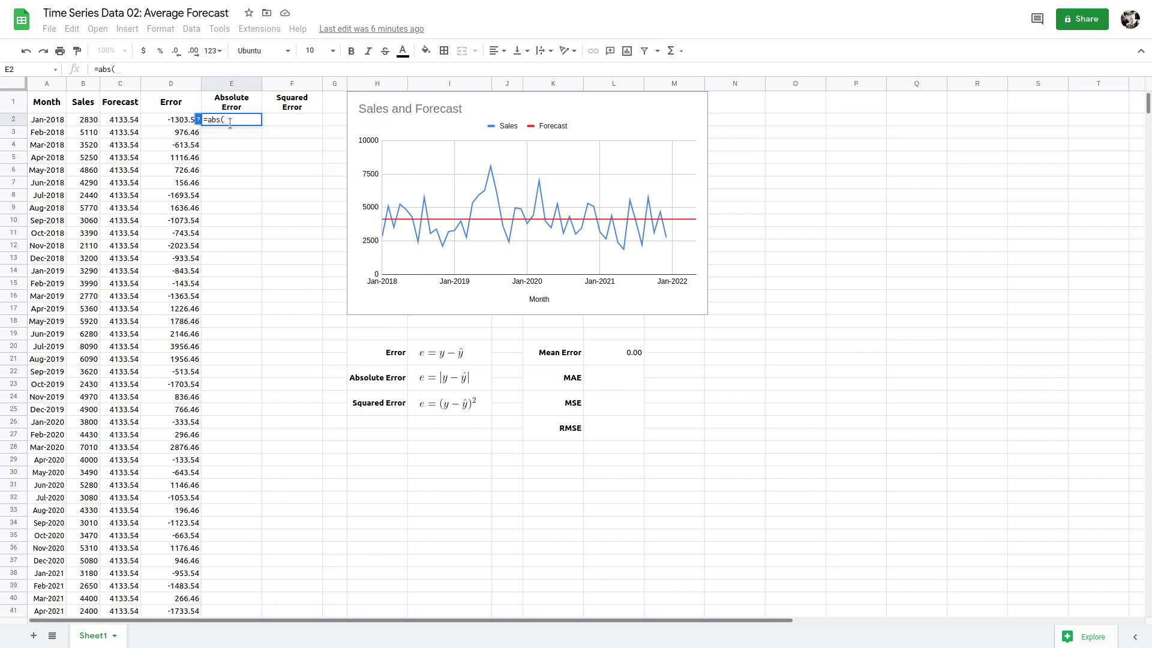
click(174, 123)
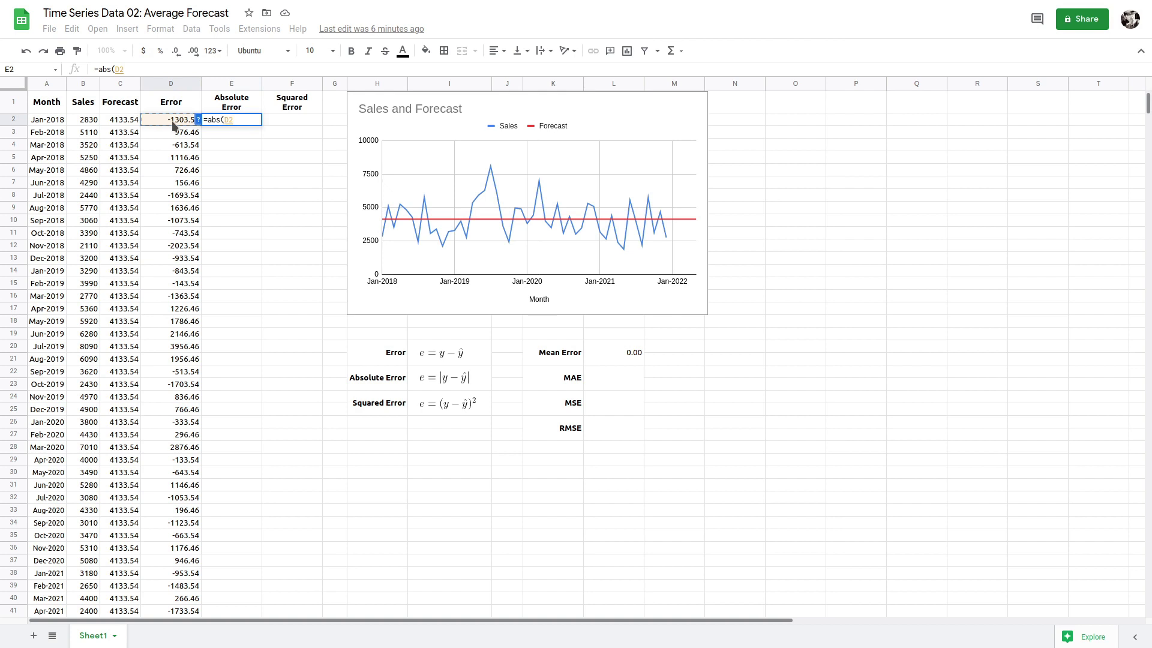
text())
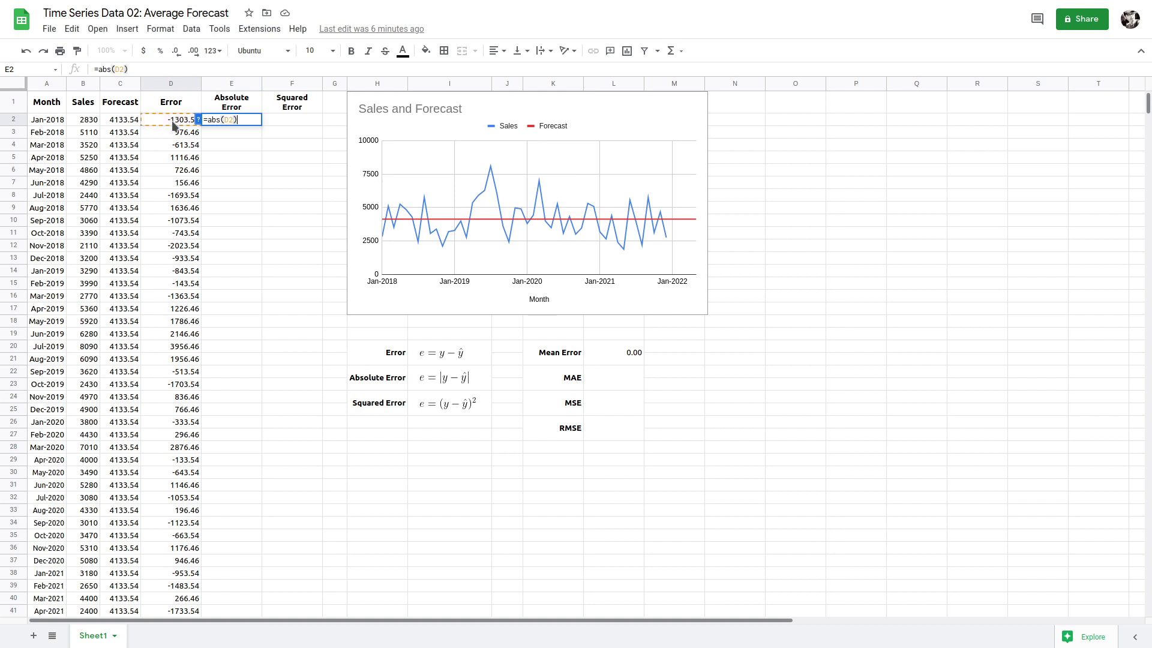
key(Return)
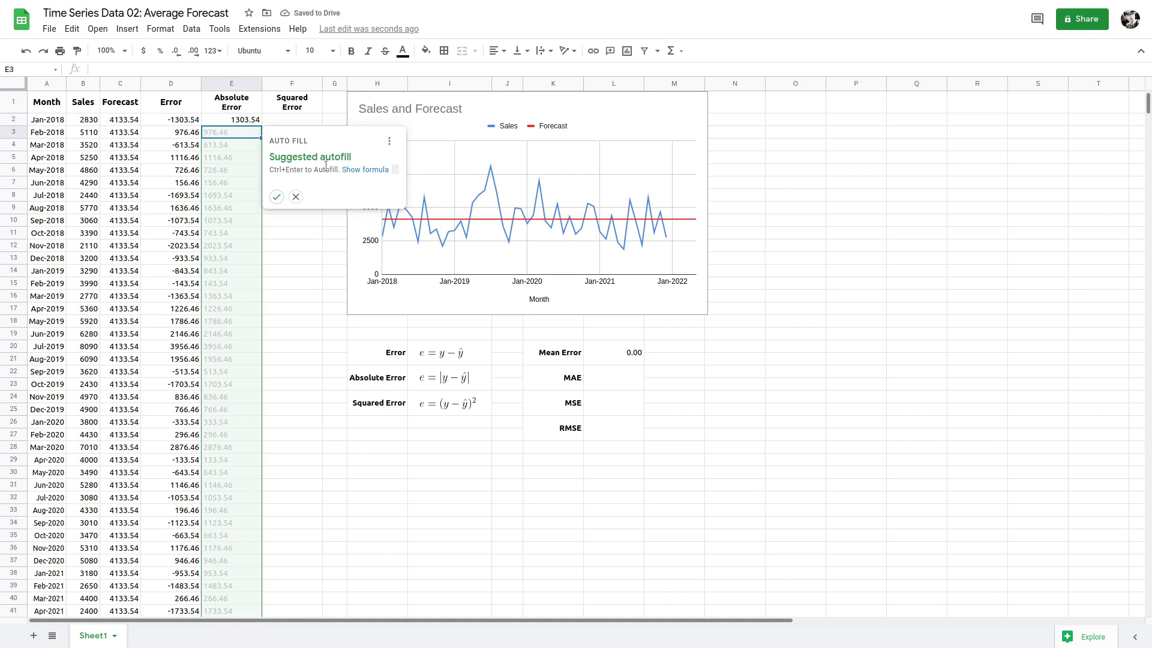
click(276, 198)
Step: Clear the absolute error formulas for Jan-2022 through May-2022 in E50:E54
scroll(273, 192, down, 5)
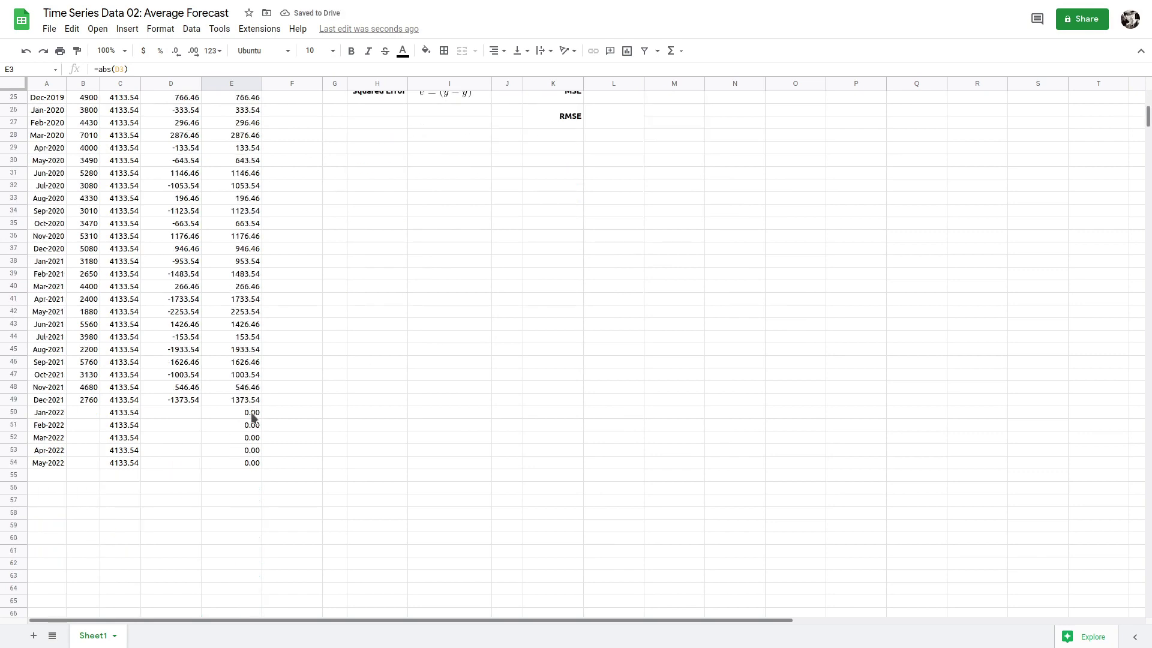
drag(251, 414, 245, 468)
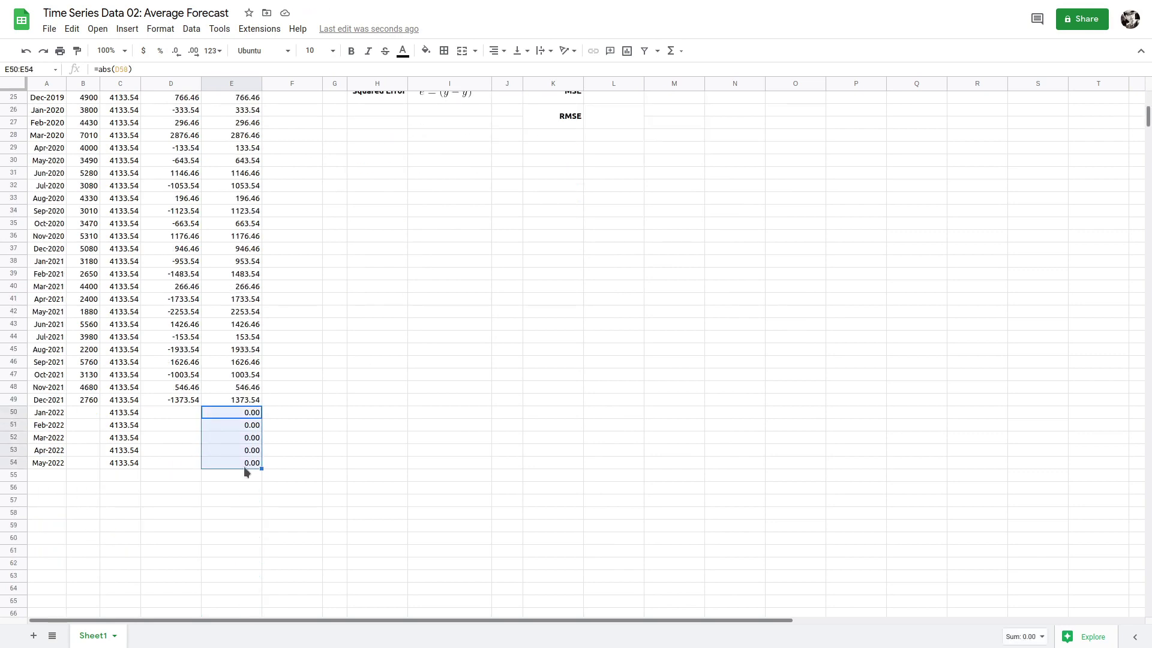
key(Delete)
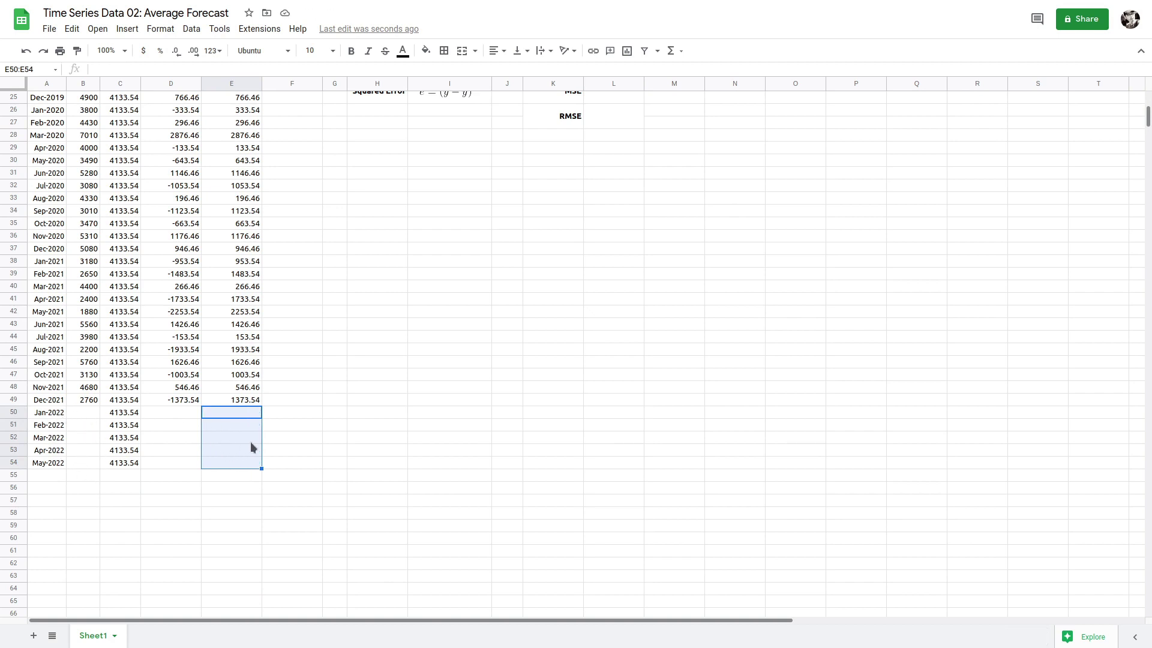
Step: Calculate the MAE in L22 as =average(E2:E49), covering the absolute errors from Jan-2018 to Dec-2021
scroll(238, 445, up, 5)
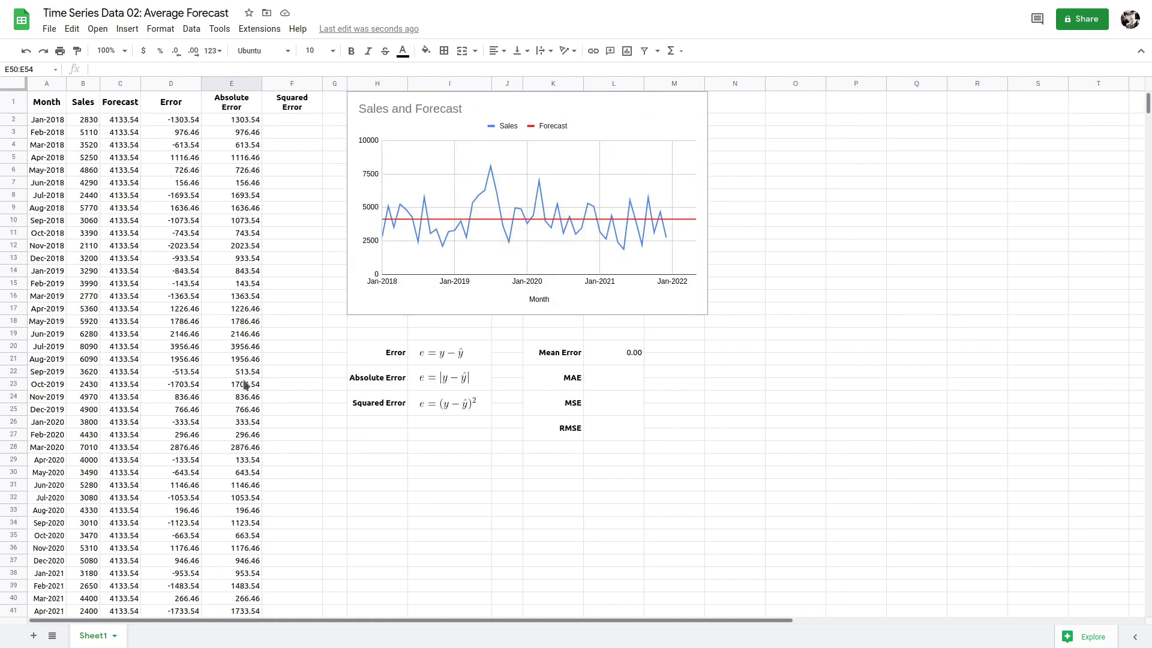
click(254, 123)
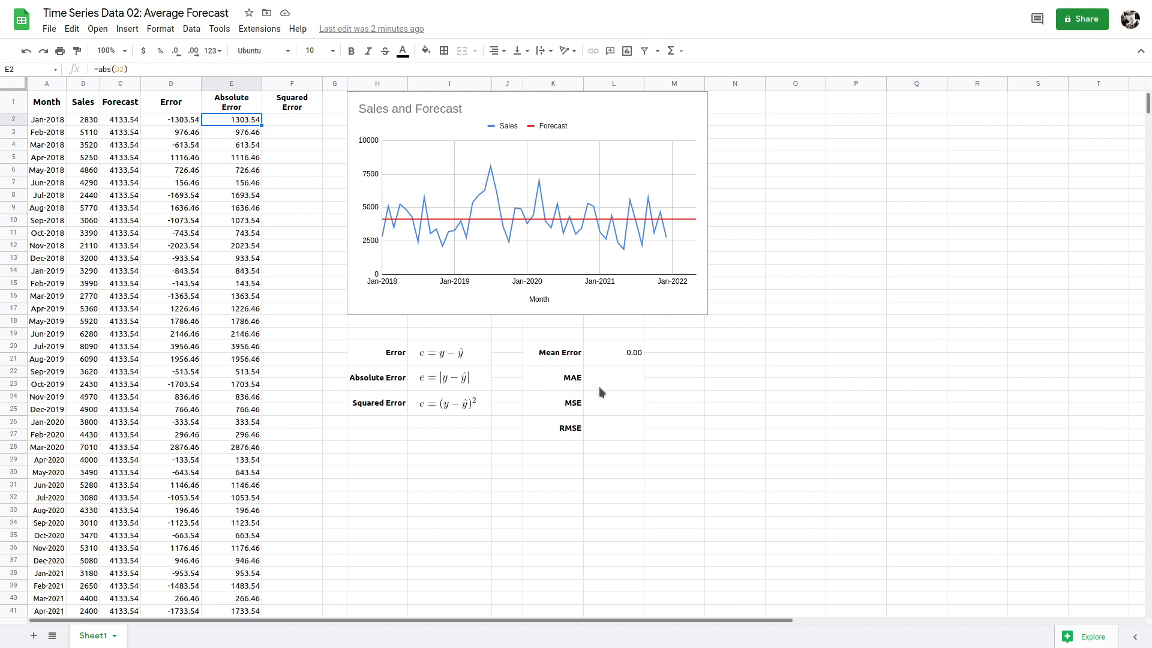
click(620, 380)
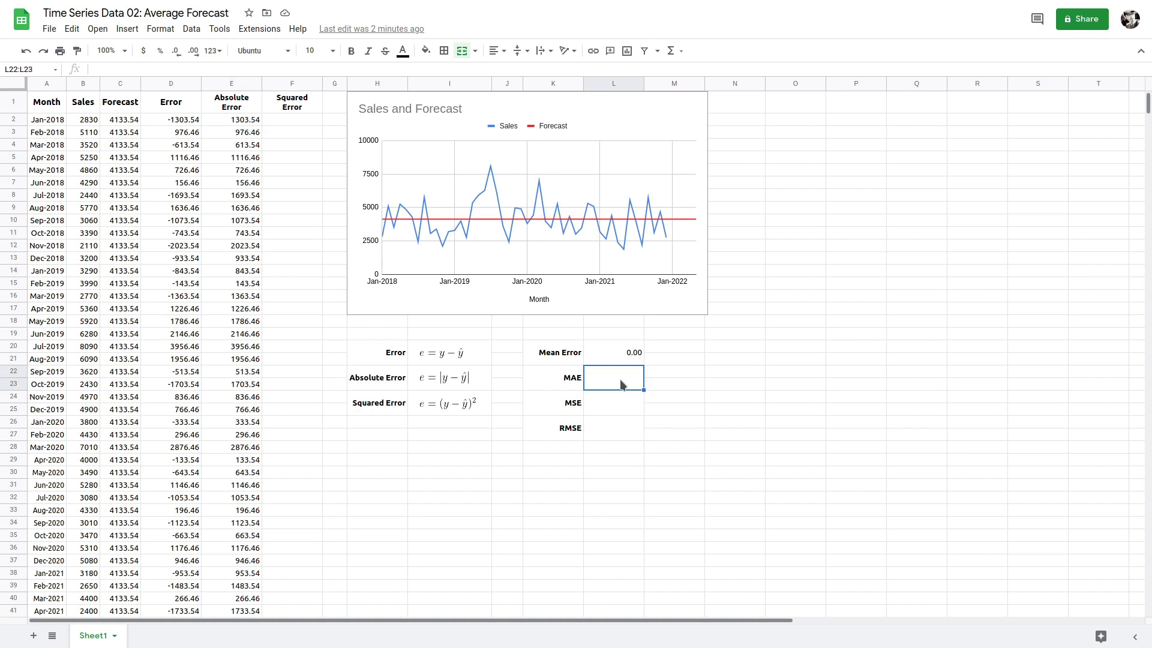
text(=)
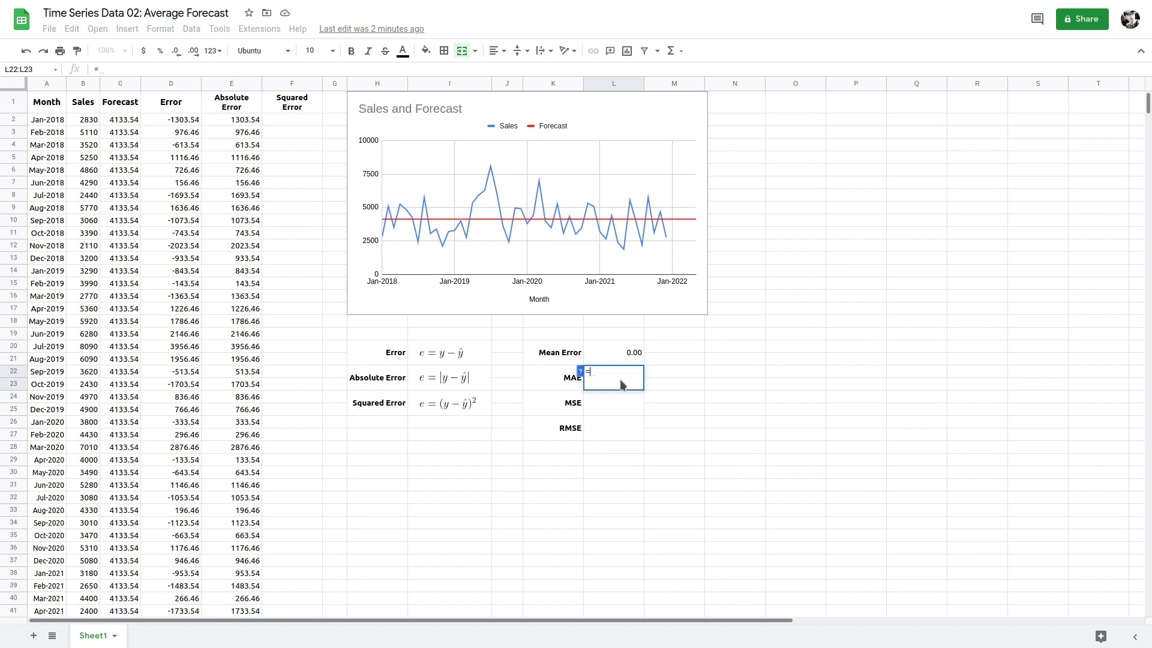
text(average)
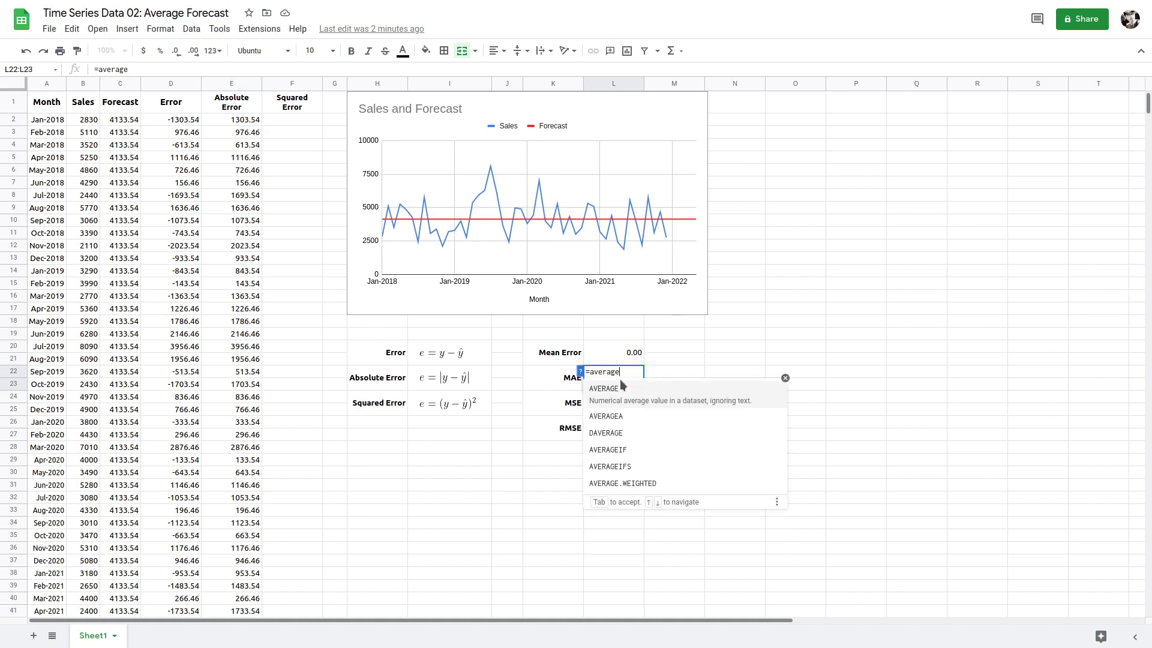
text(()
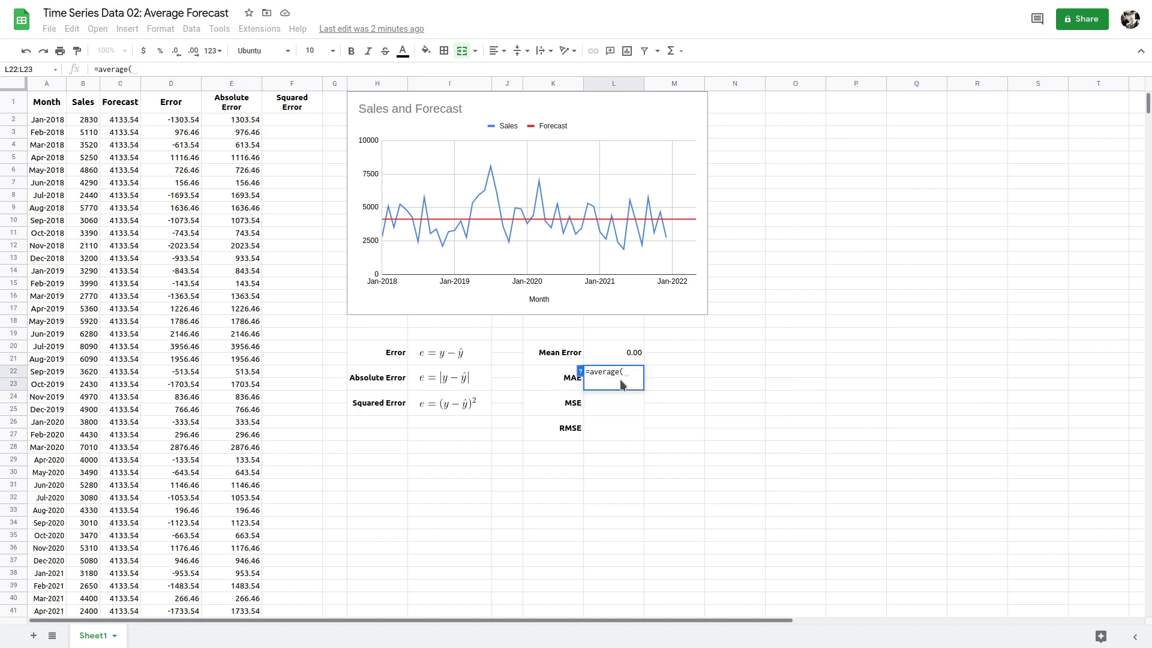
click(247, 123)
scroll(244, 186, down, 5)
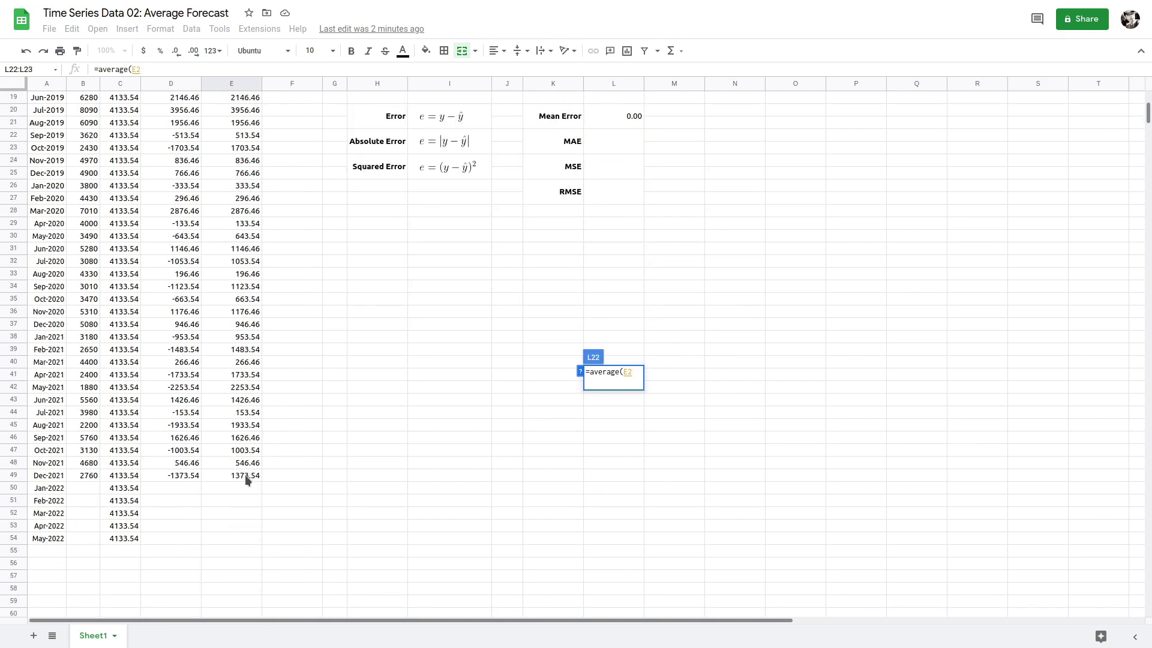
shift+click(244, 477)
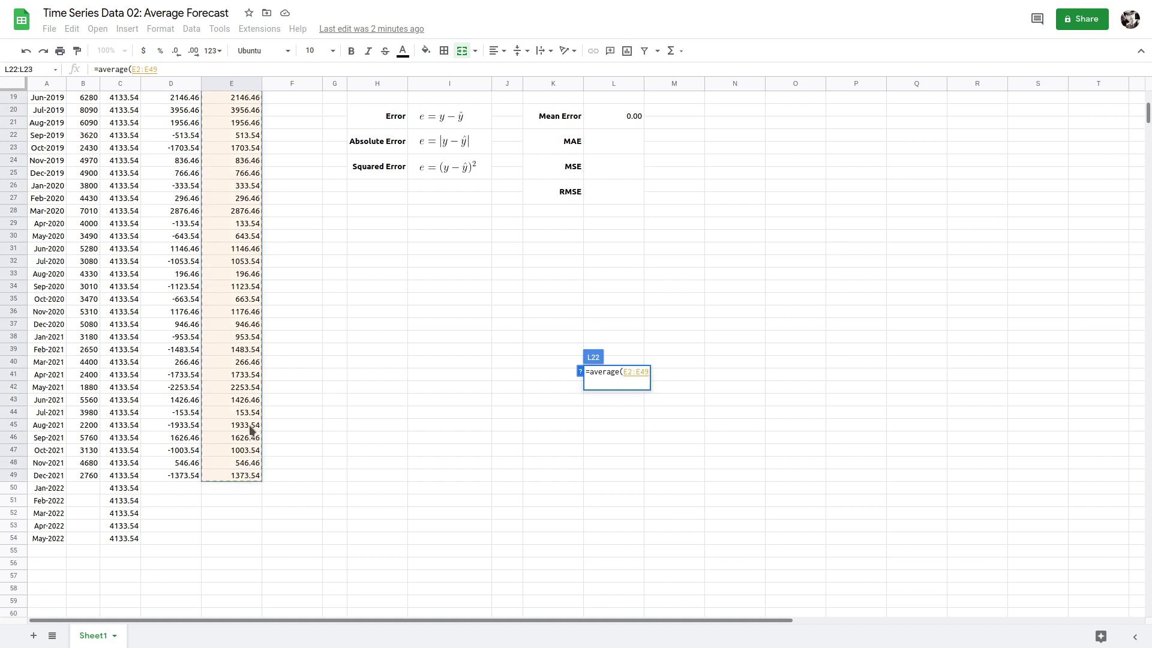
text())
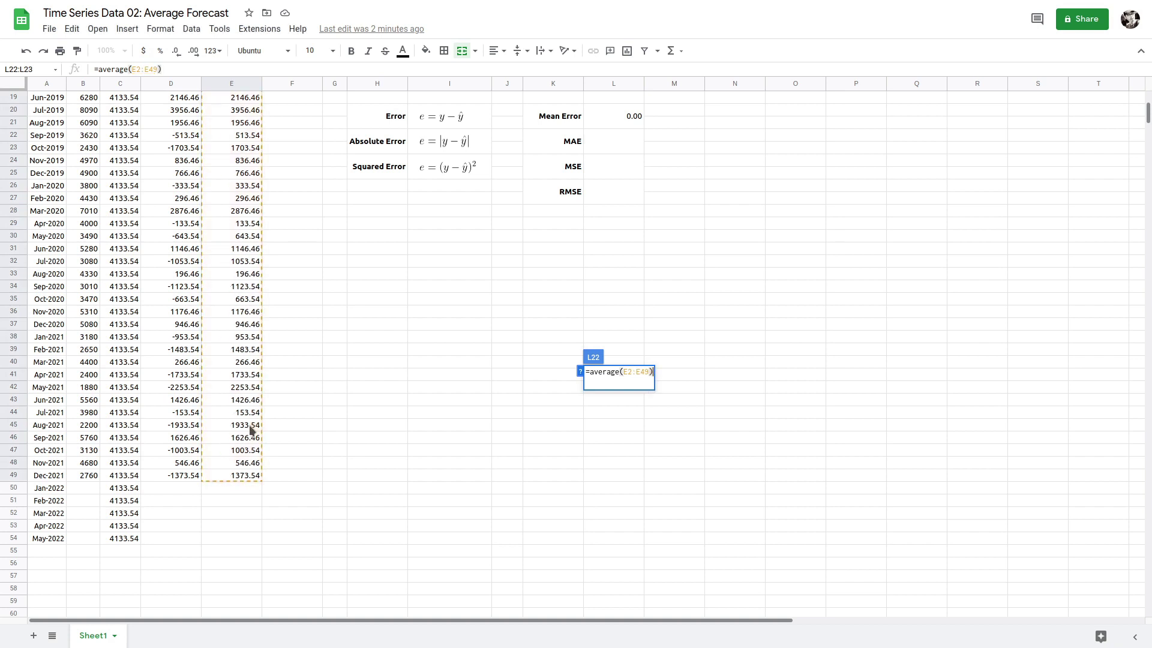
key(Return)
scroll(250, 431, up, 5)
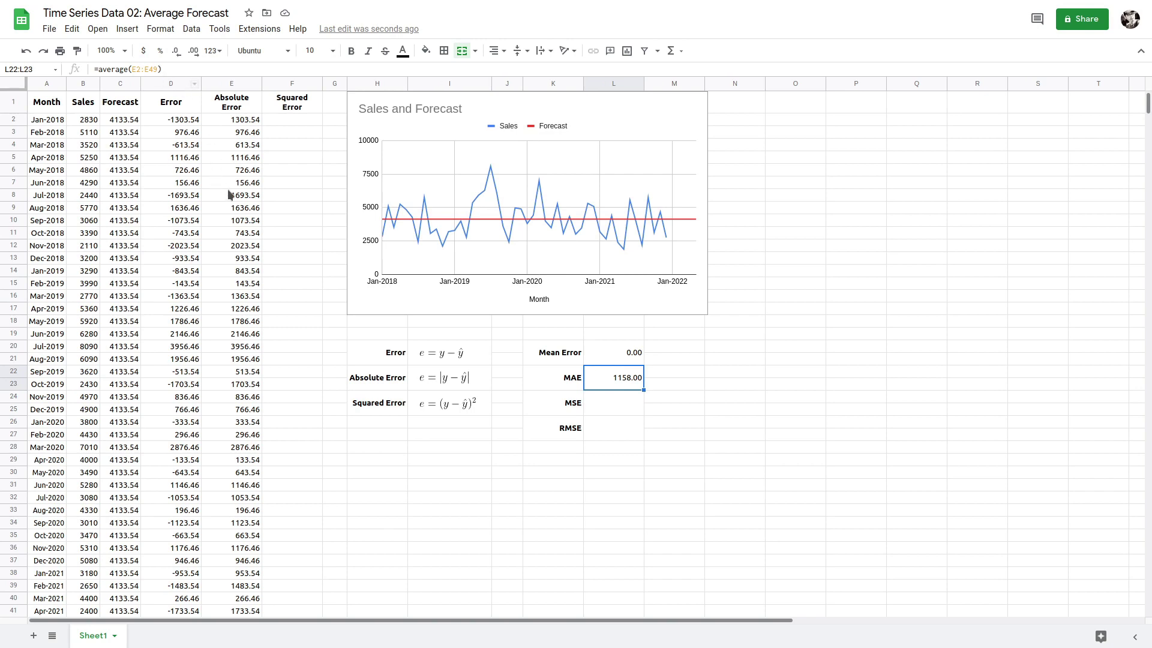
scroll(234, 293, down, 4)
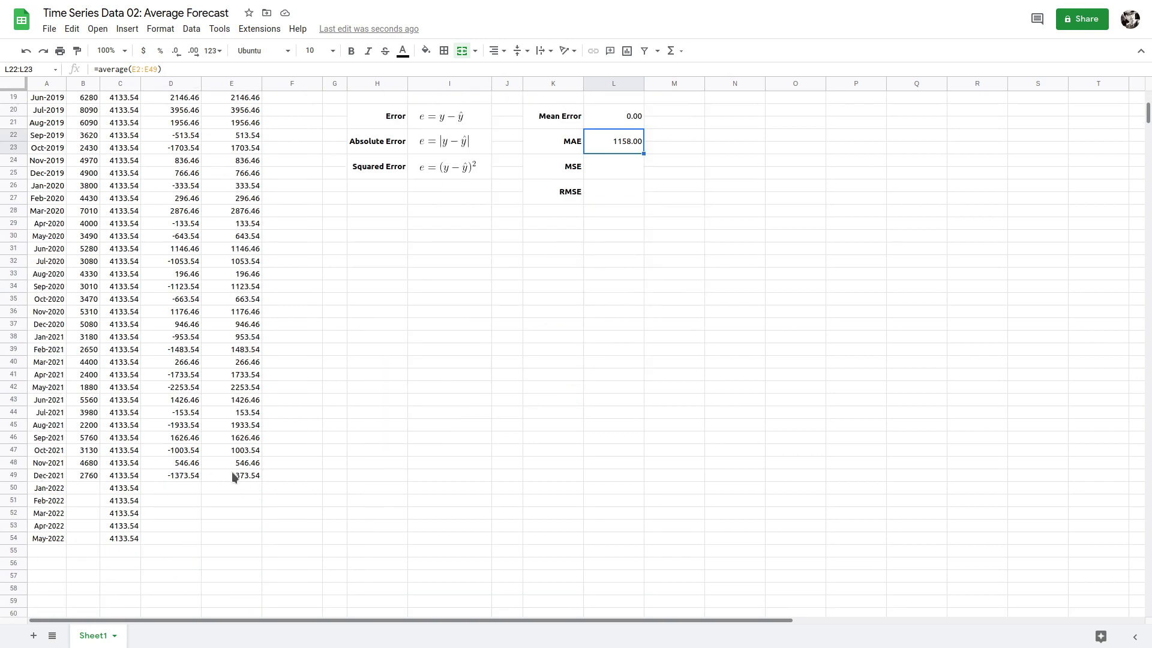
scroll(272, 472, up, 4)
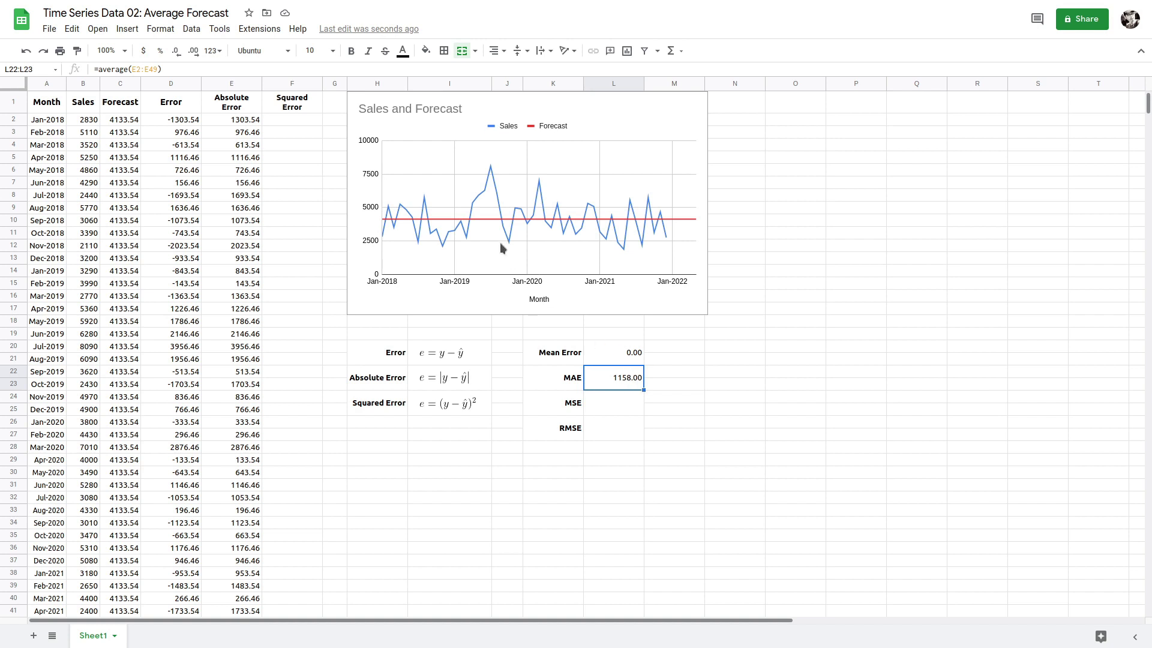
Step: Show the MAE in L22 with two additional decimal places and return it to two decimals
click(194, 51)
click(193, 51)
click(175, 52)
click(175, 52)
Step: Calculate the Jan-2018 squared error in F2 as =pow(D2,2) and accept the suggested autofill for the rest of the Squared Error column
click(565, 408)
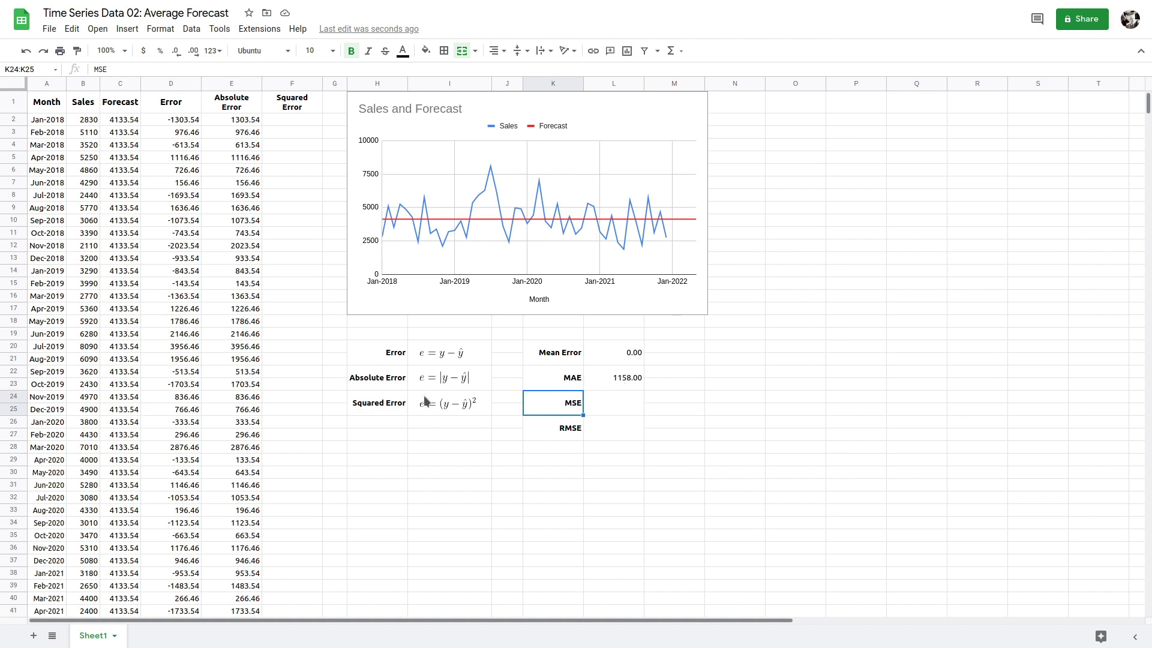
click(393, 403)
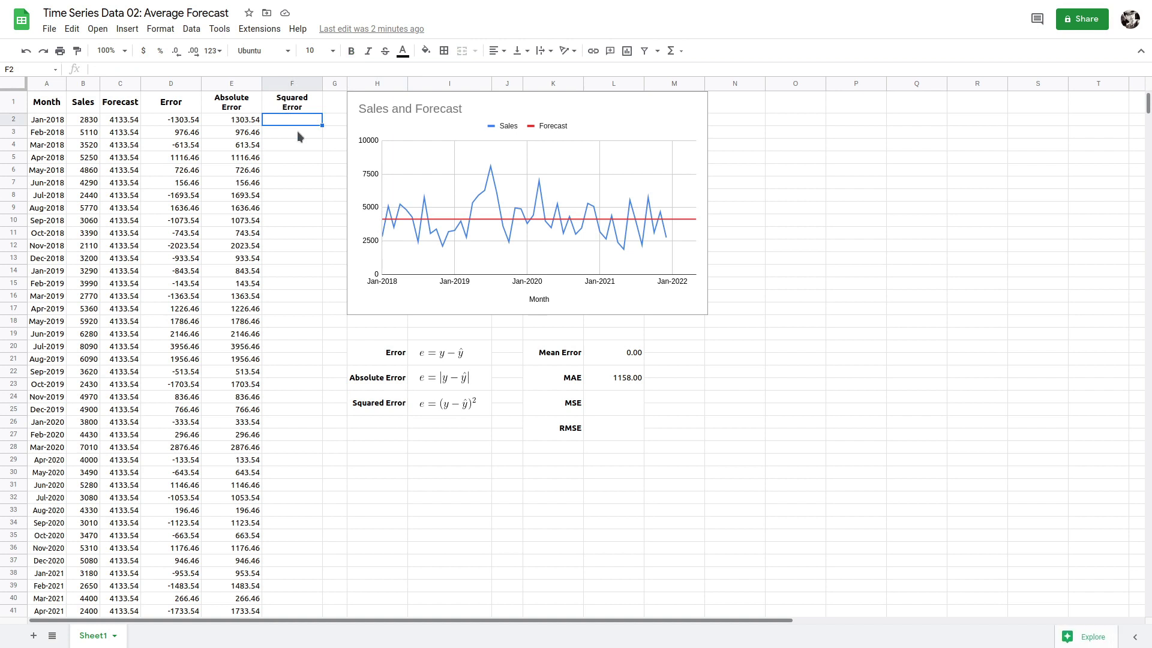
text(=)
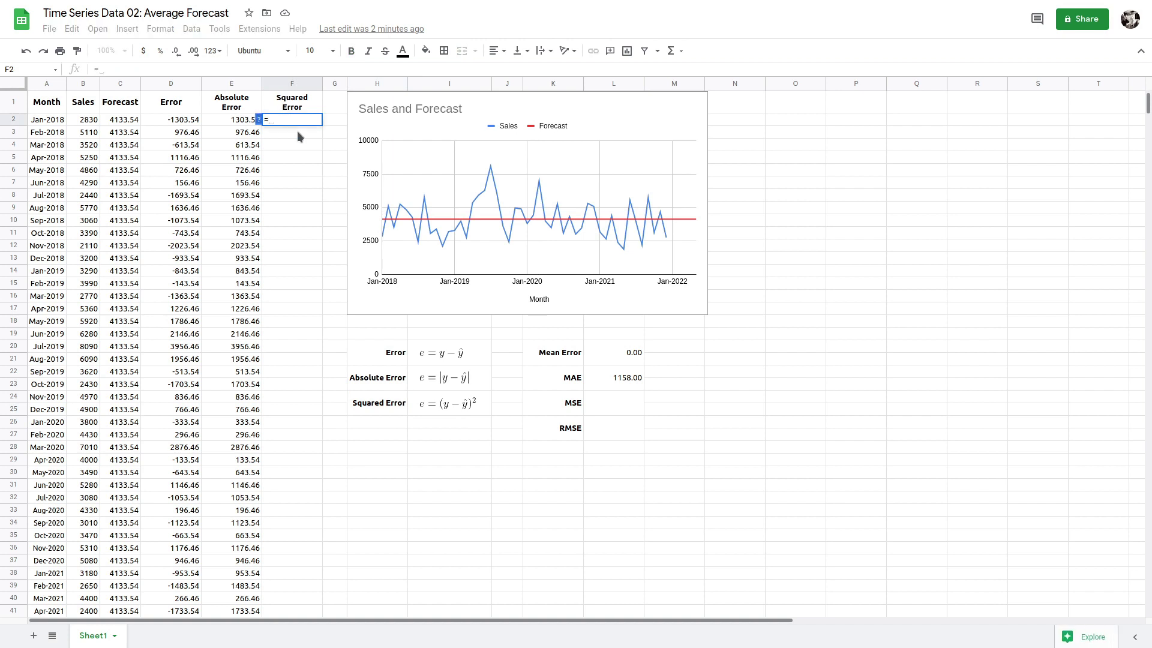
text(pow)
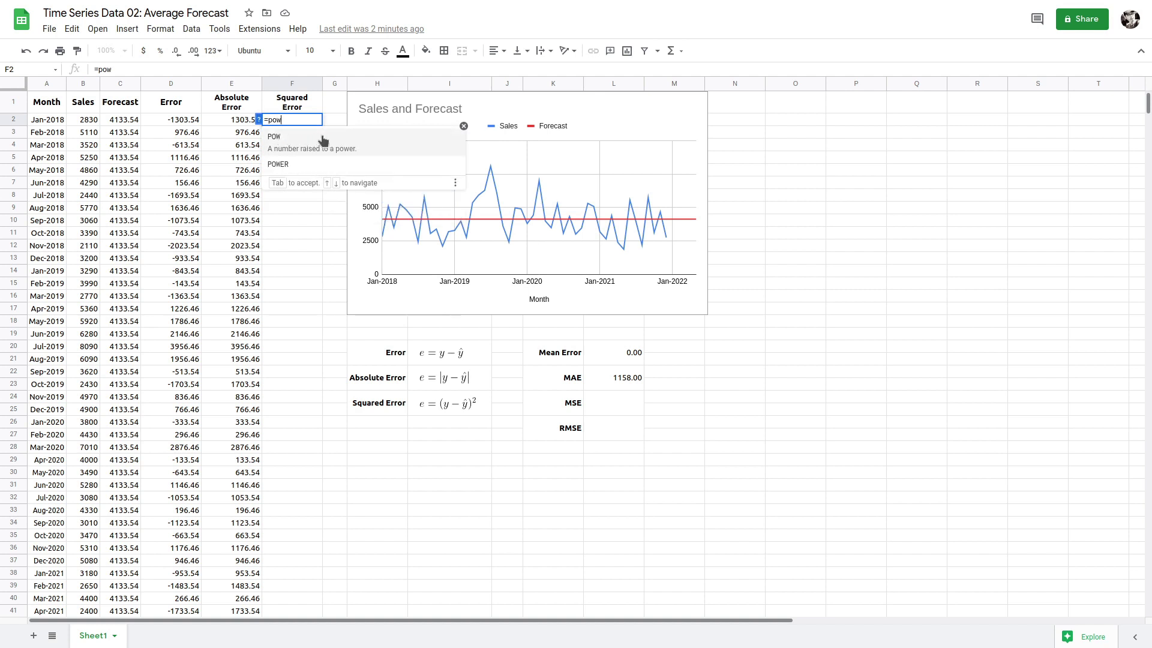
text(()
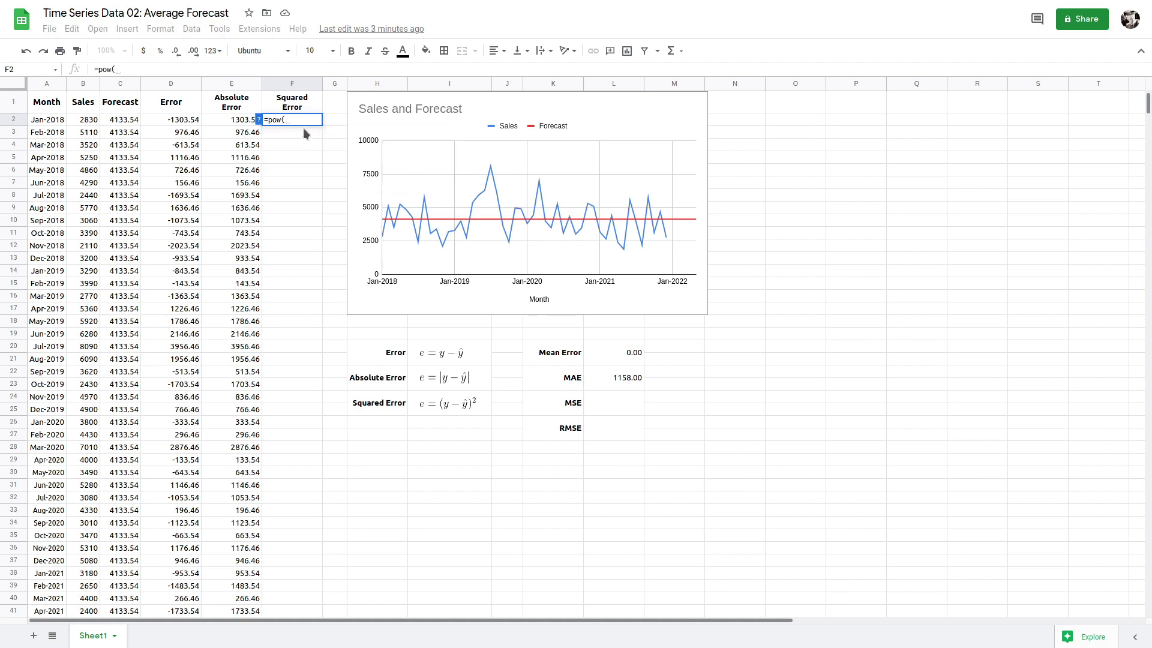
click(185, 121)
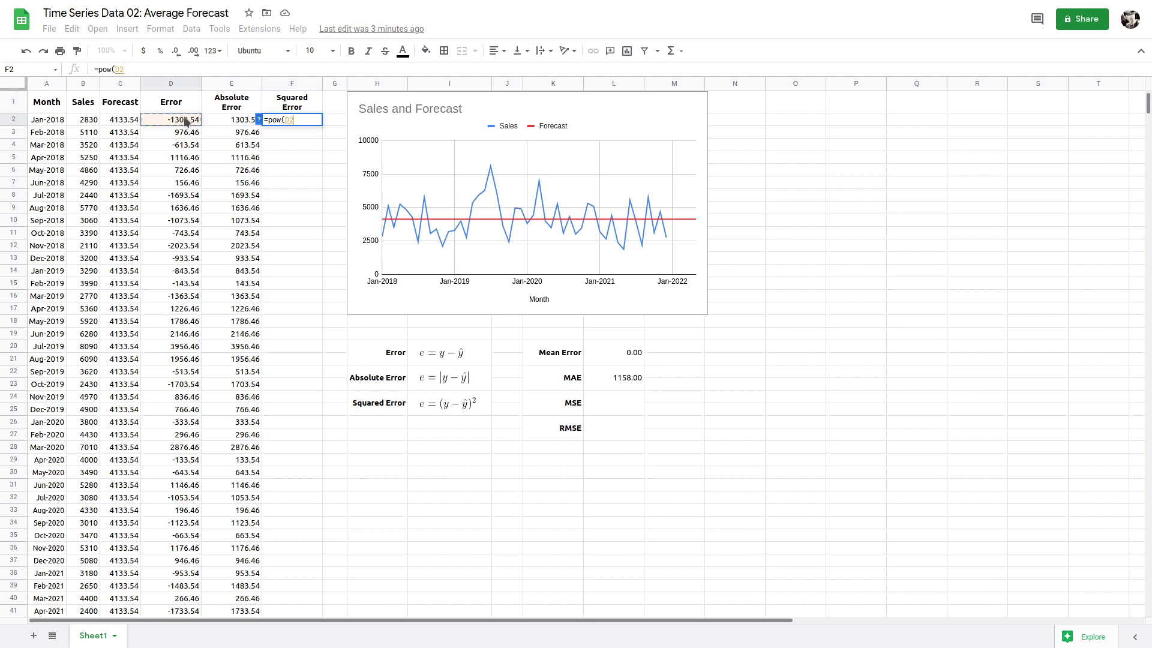
text(,2)
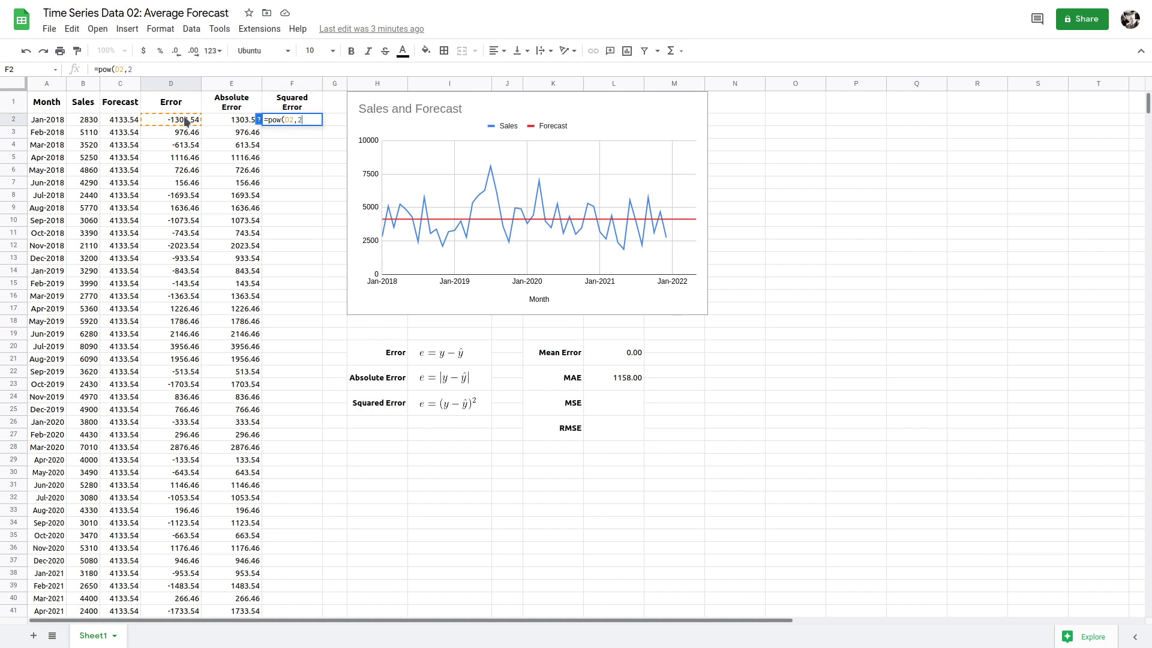
text())
key(Return)
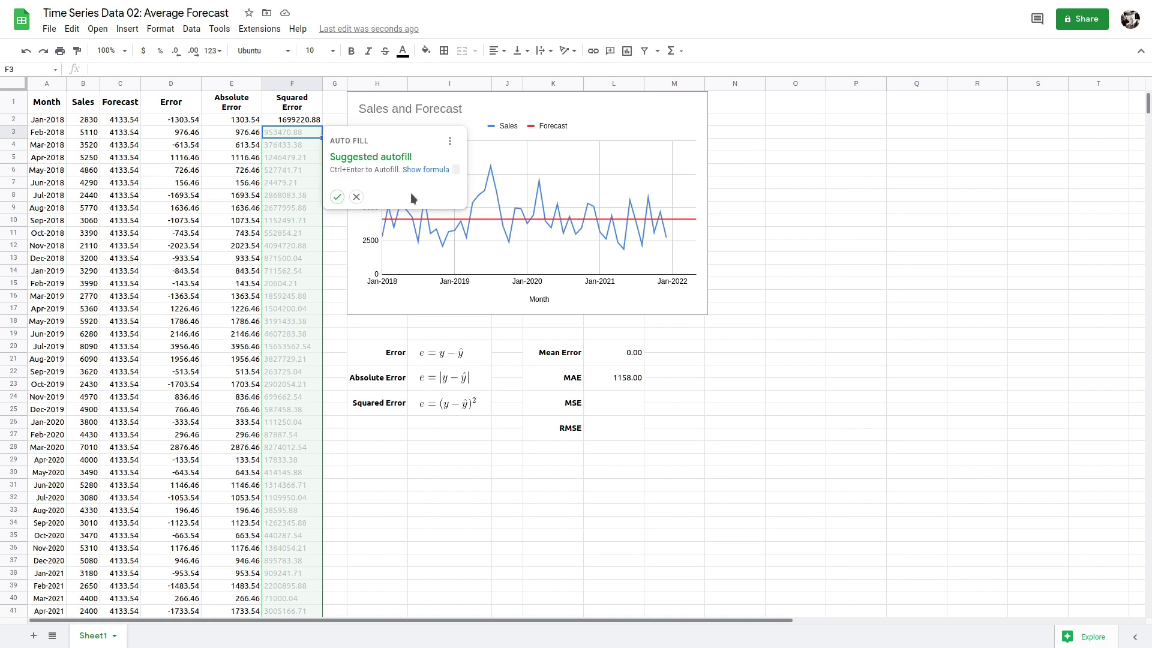
click(337, 196)
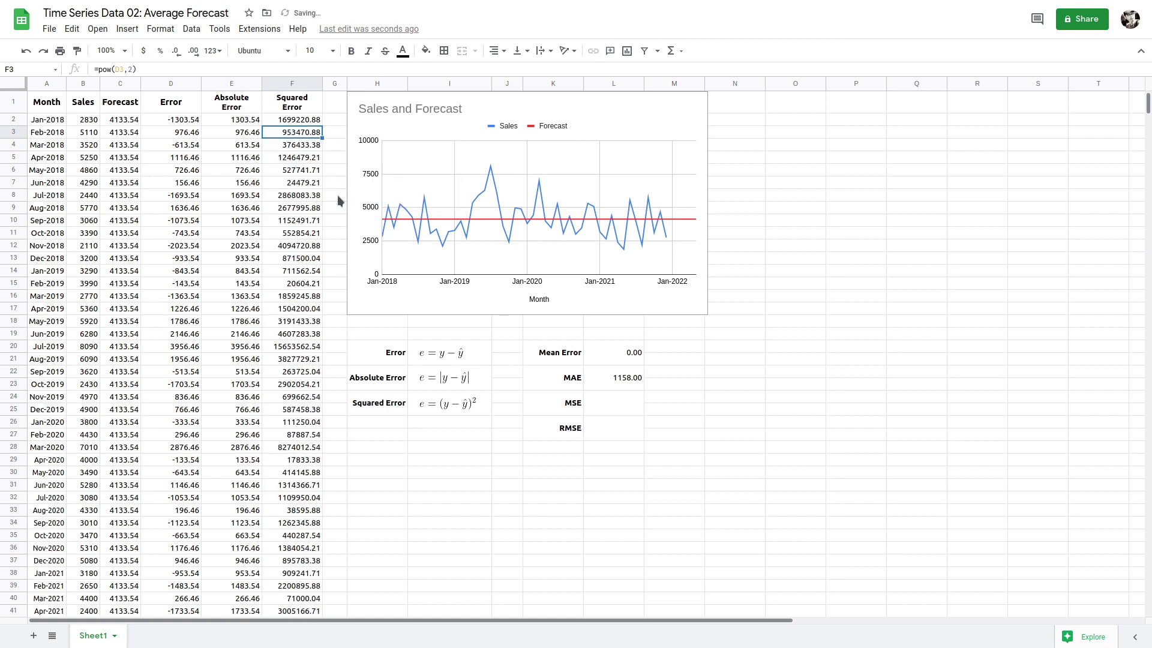
Step: Clear the squared error formulas for Jan-2022 through May-2022 in F50:F54
scroll(316, 202, down, 10)
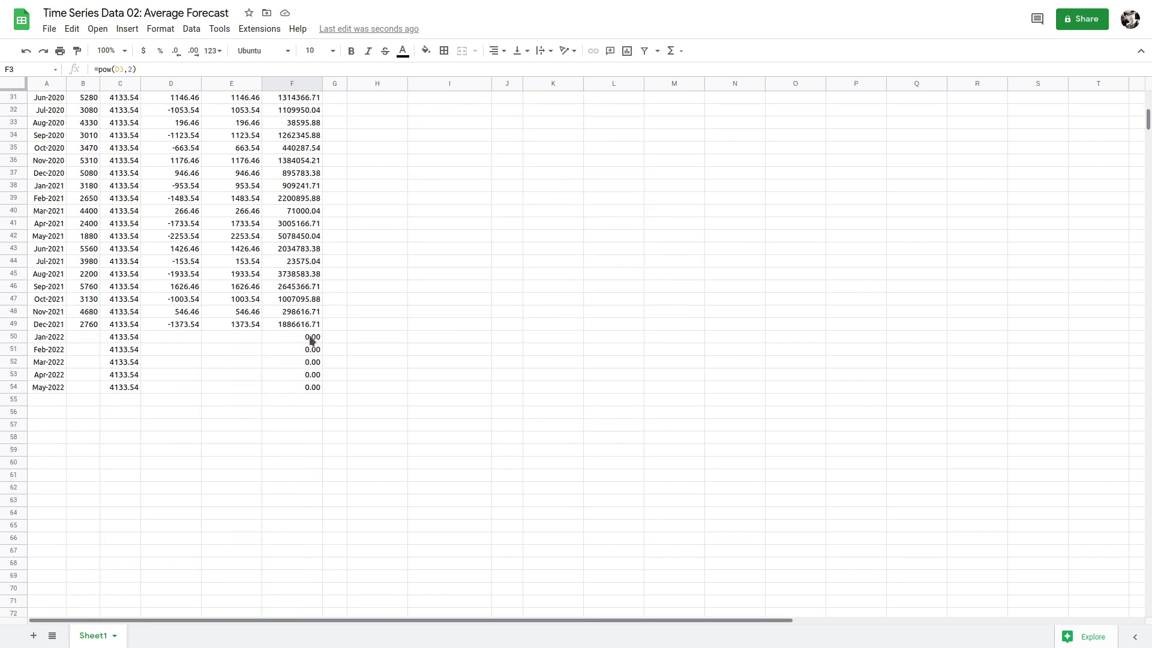
drag(311, 340, 307, 393)
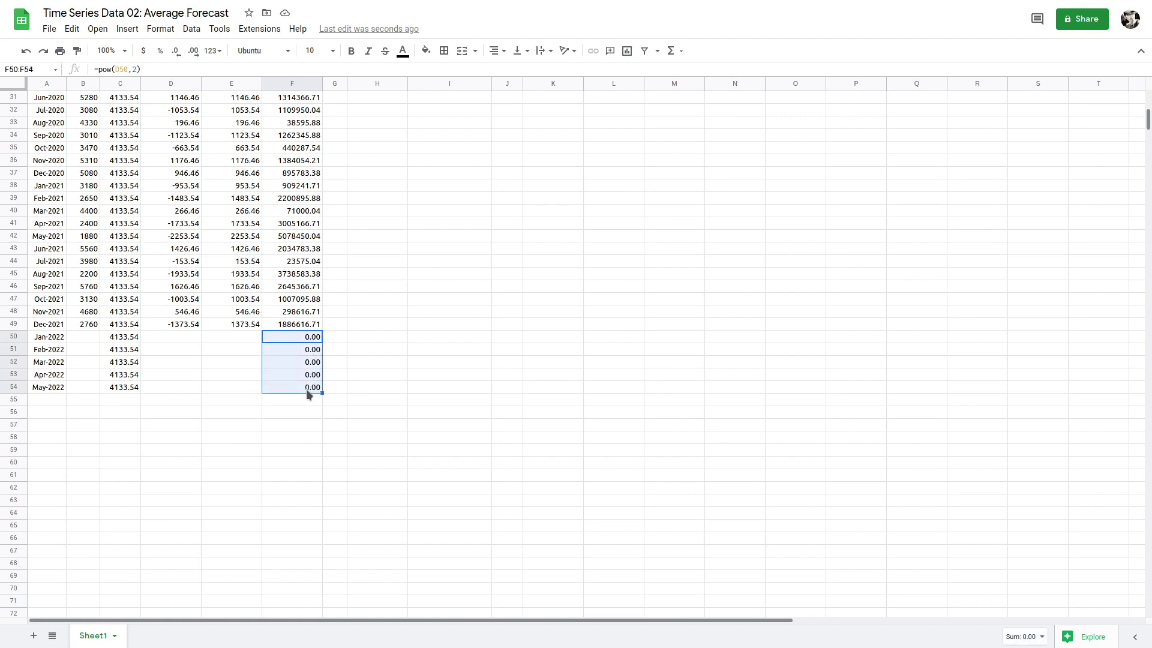
key(Delete)
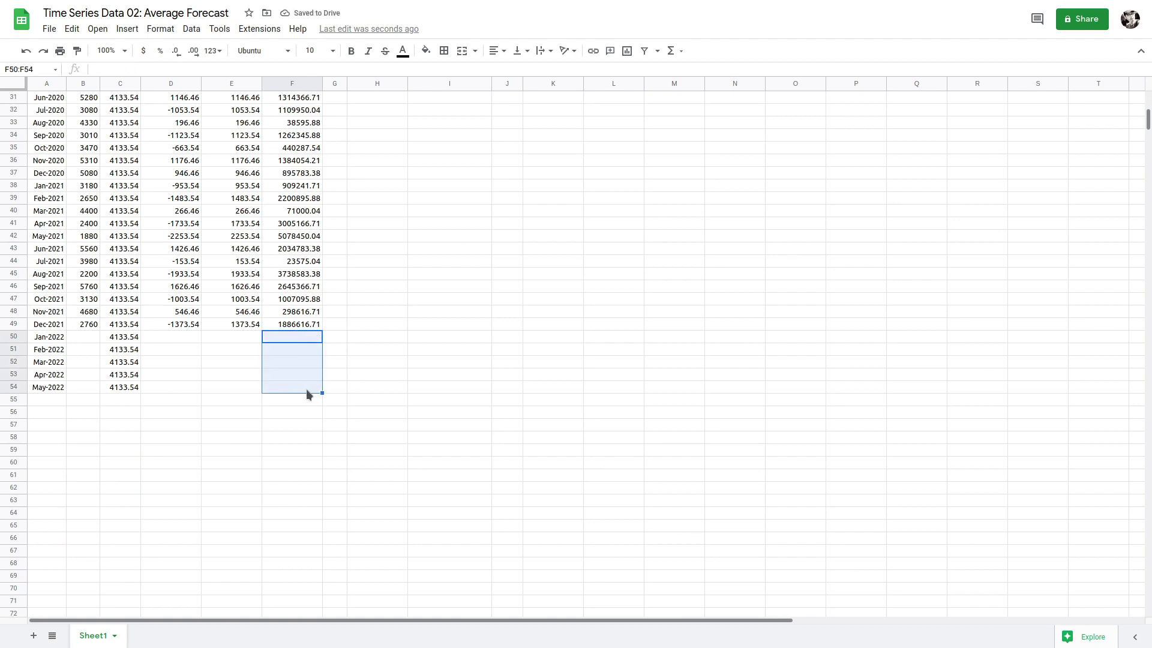
scroll(306, 388, up, 10)
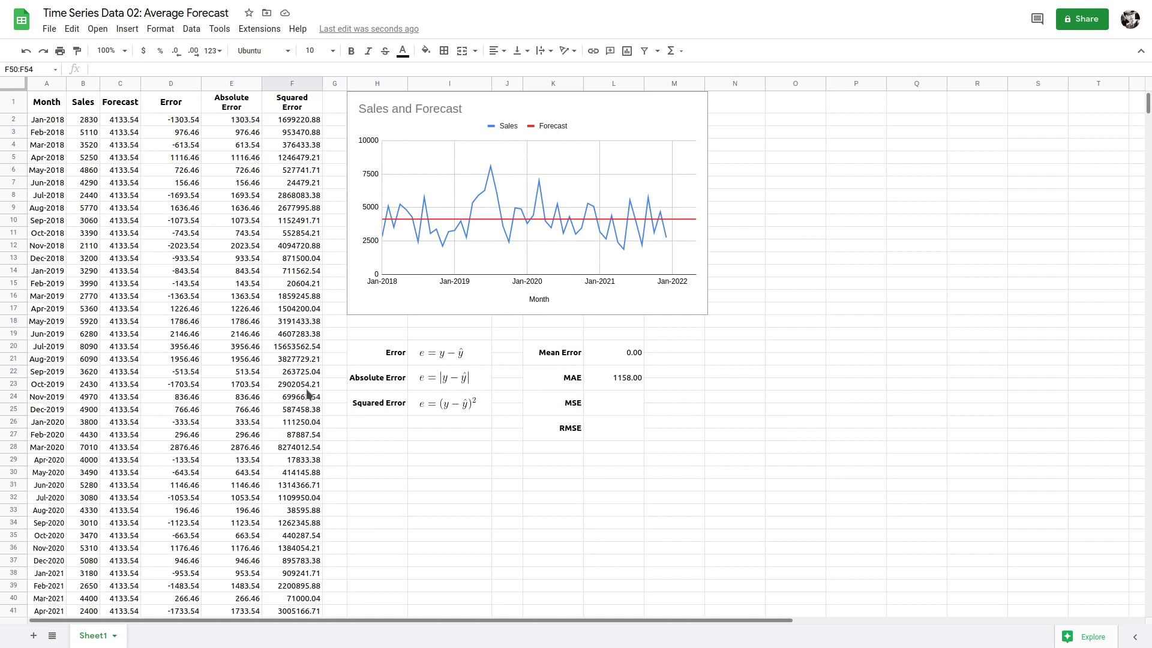
Step: Inspect the squared error formulas for Jan-2018 in F2 and Dec-2021 in F49
click(314, 123)
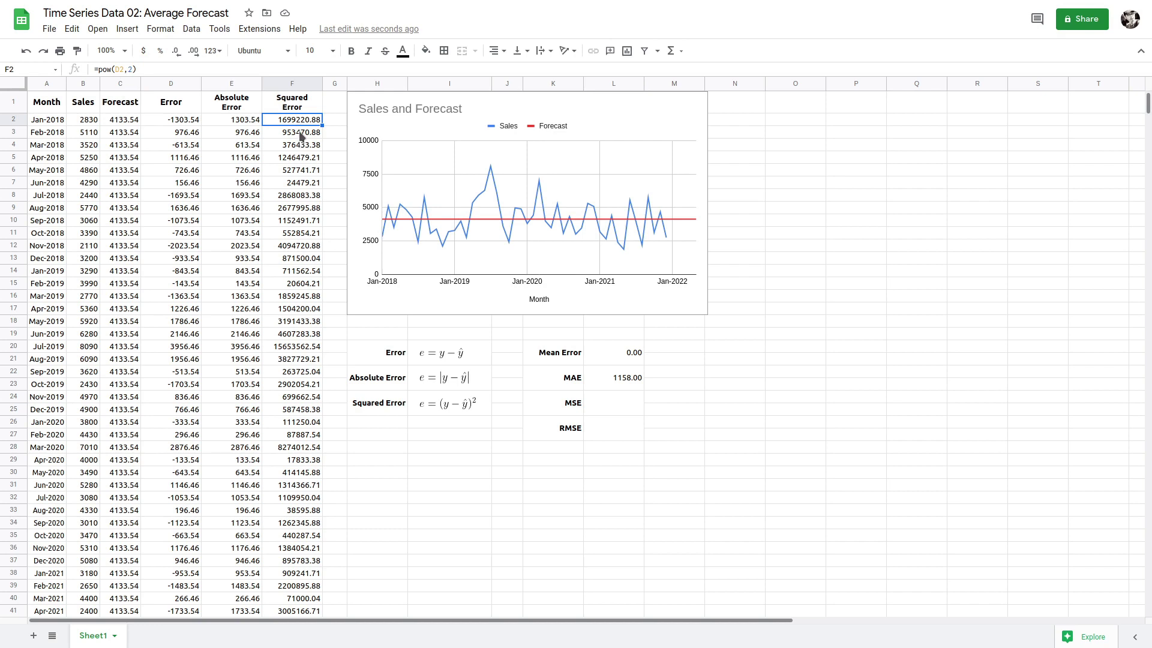
scroll(302, 136, down, 4)
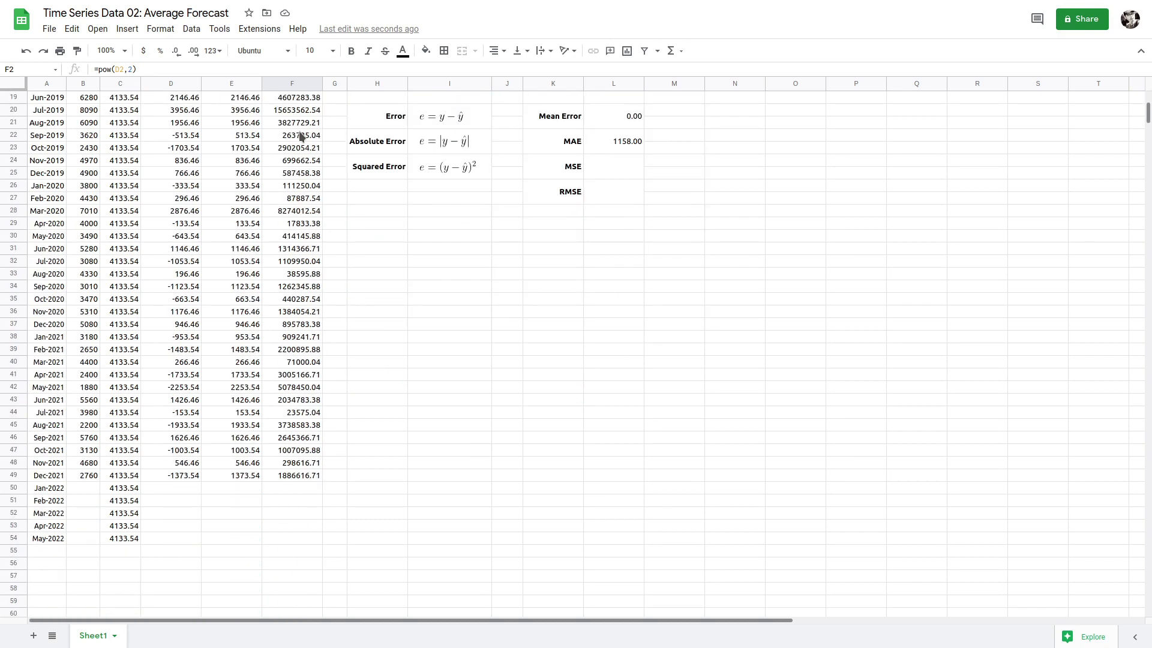
click(302, 475)
scroll(318, 478, up, 5)
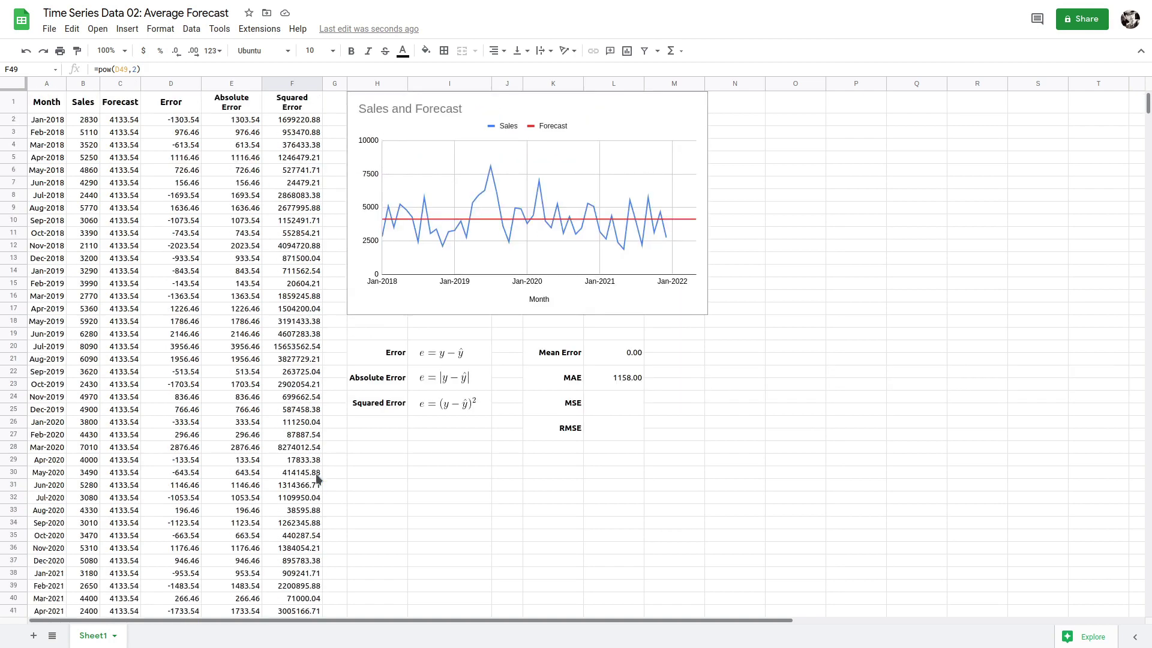
click(304, 120)
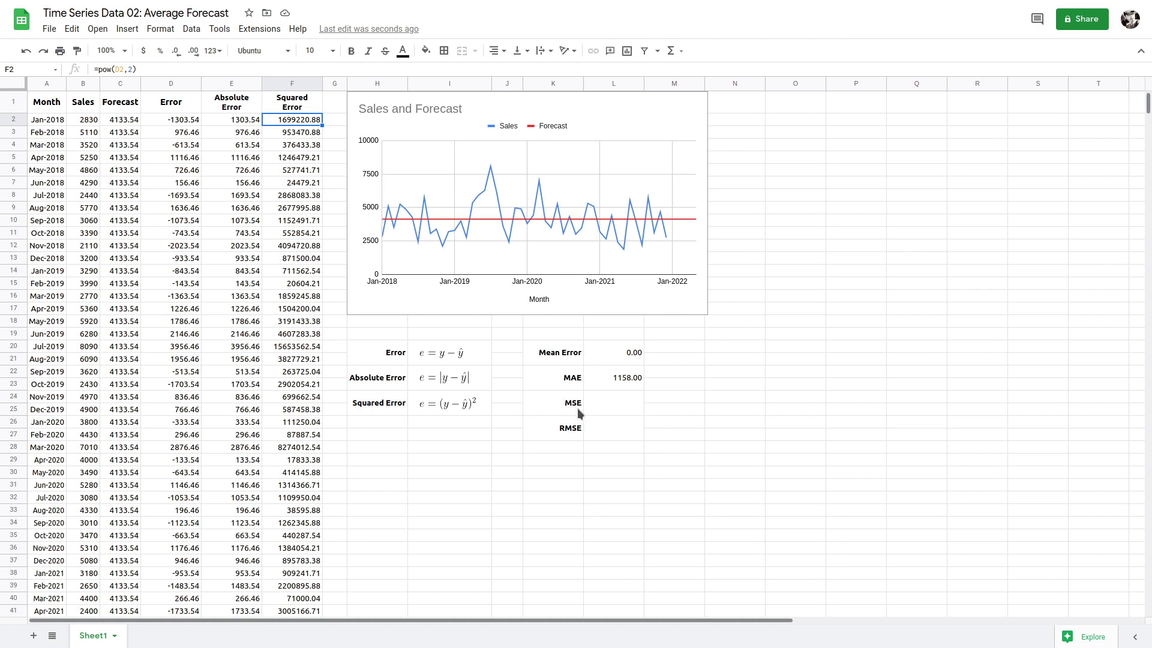
Step: Calculate the MSE in L24 as =average(F2:F49), covering the squared errors from Jan-2018 to Dec-2021
click(618, 408)
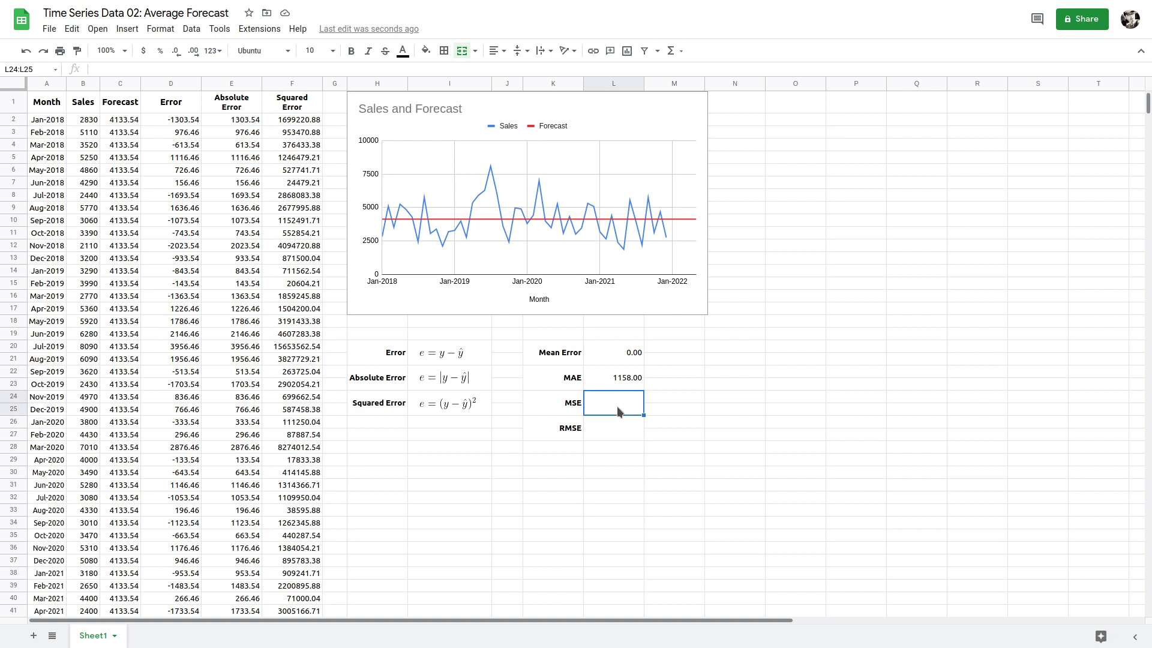
text(=average)
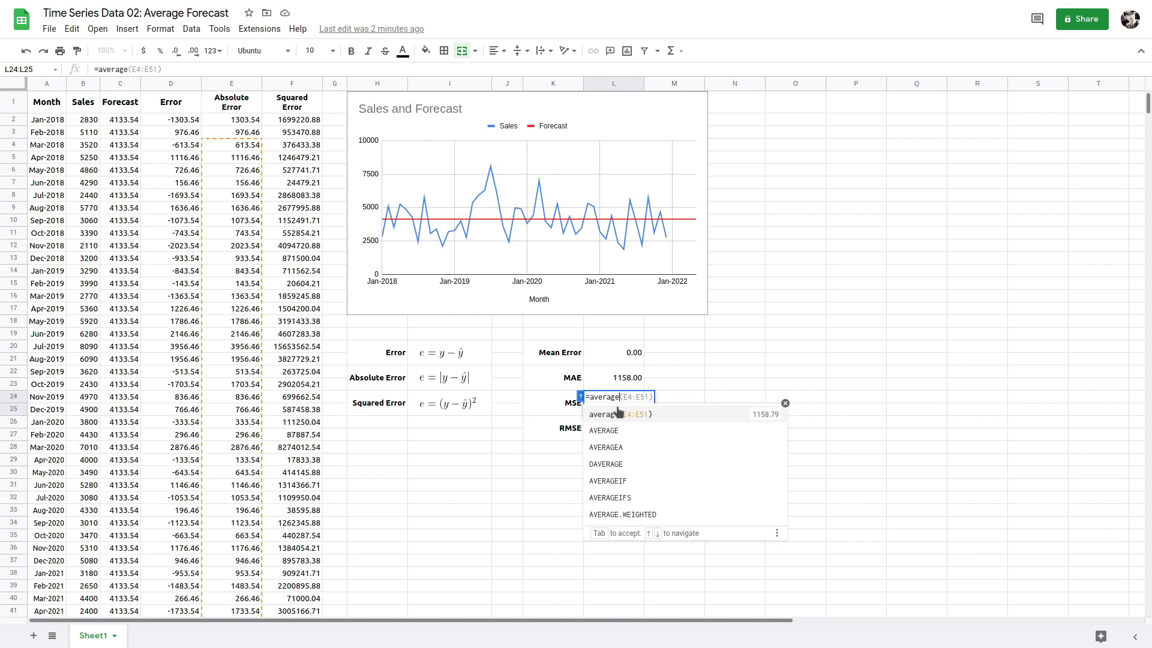
text(()
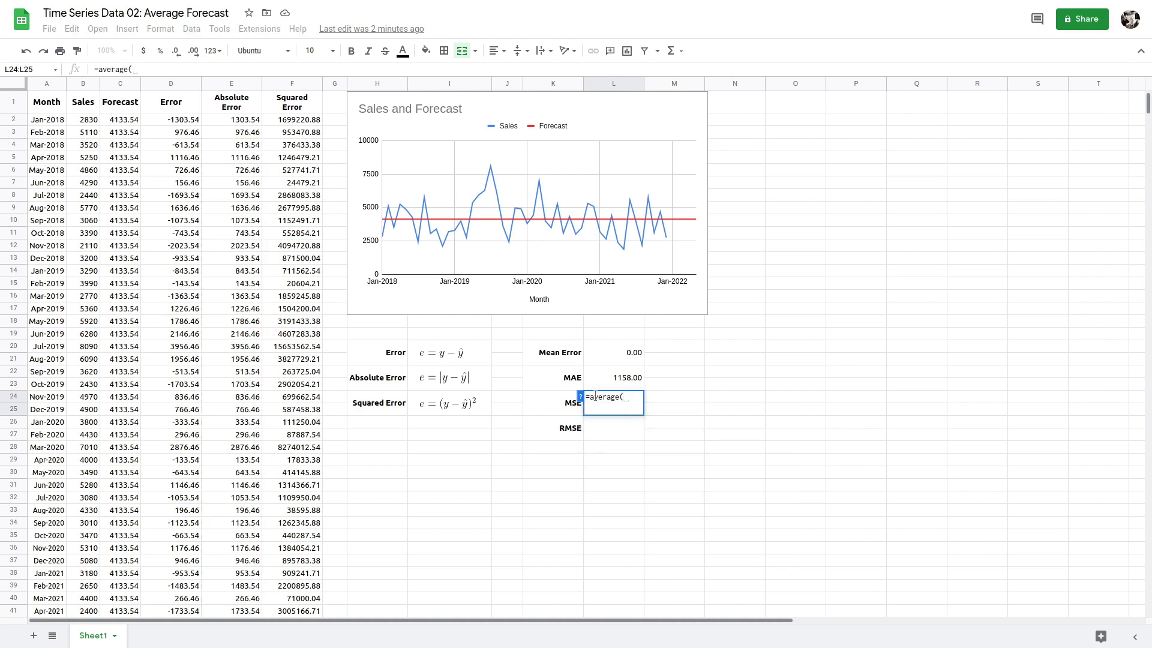
click(308, 120)
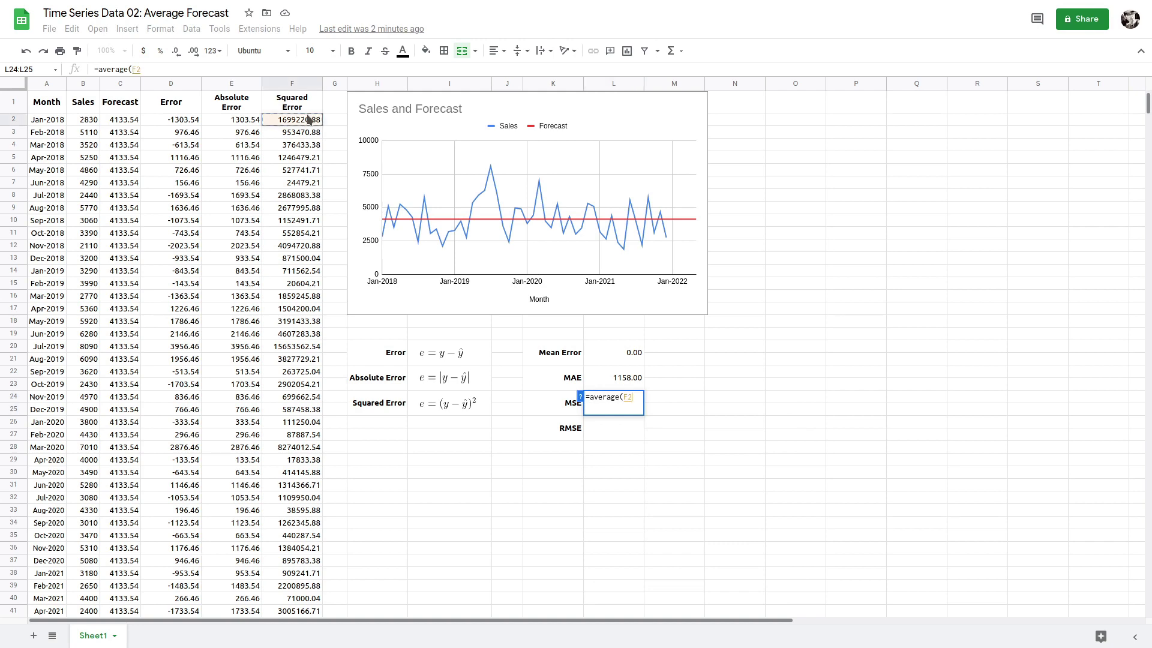
scroll(320, 191, down, 3)
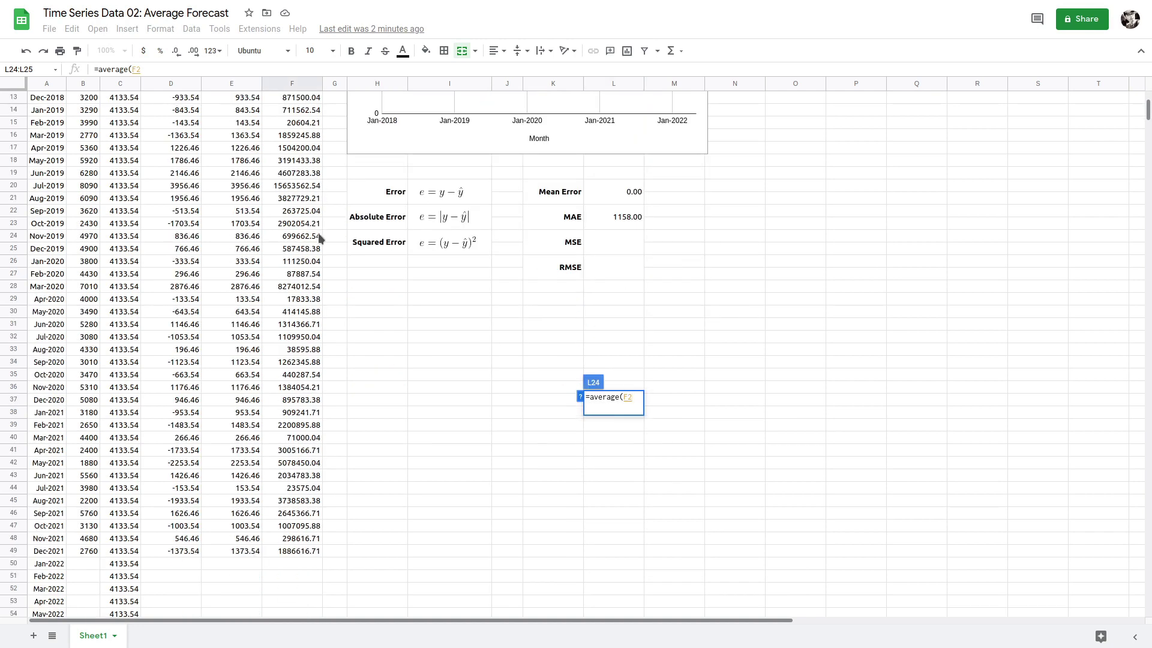
shift+click(299, 553)
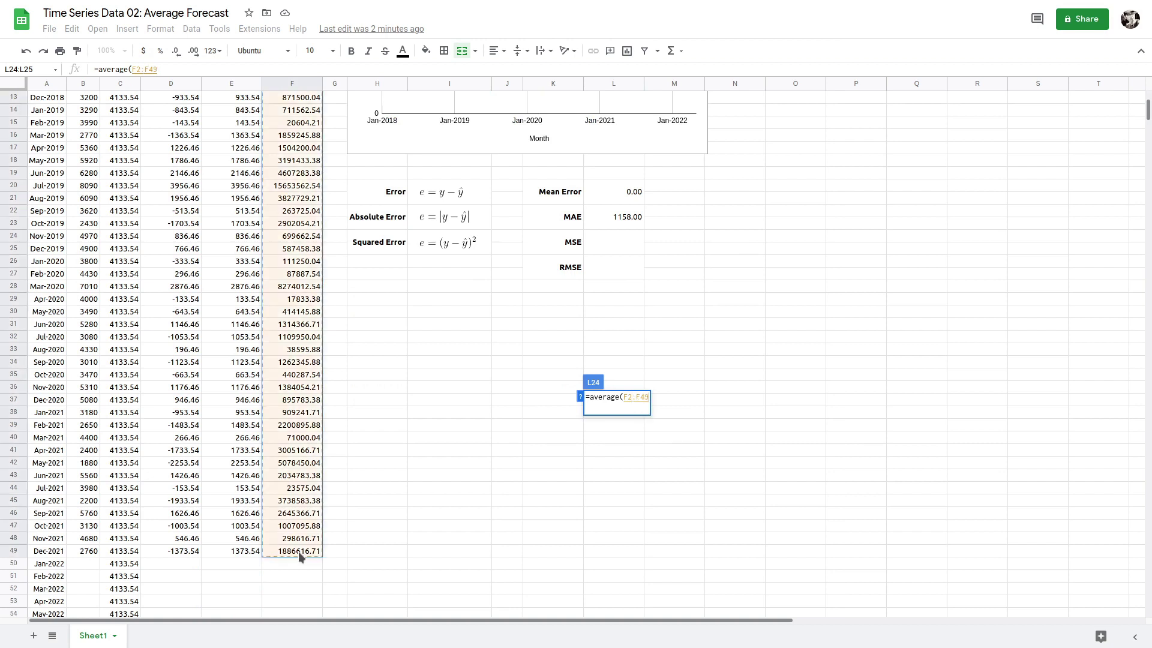
text())
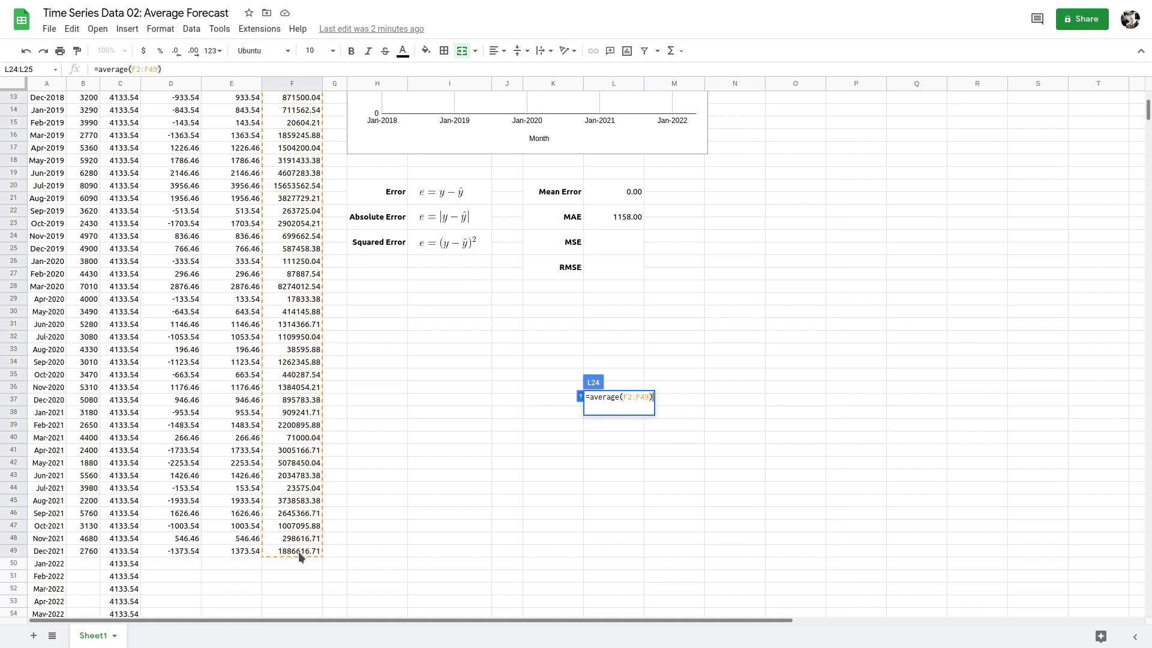
key(Return)
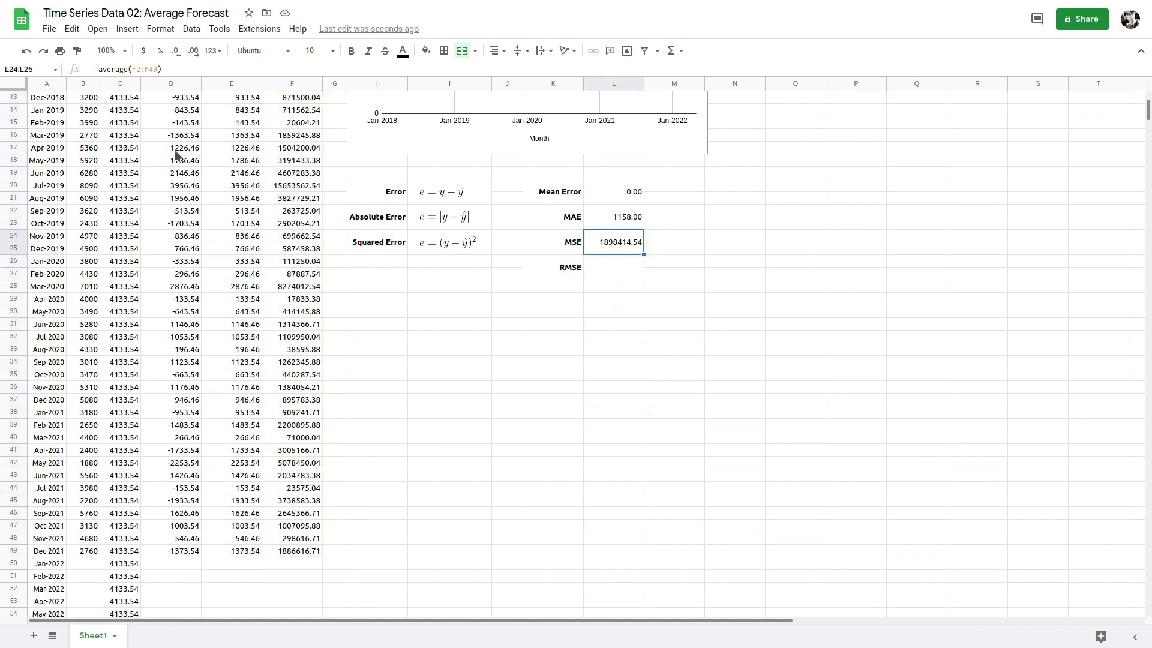
Step: Calculate the RMSE in L26 as the square root of the MSE, using =sqrt(L24)
scroll(274, 222, up, 5)
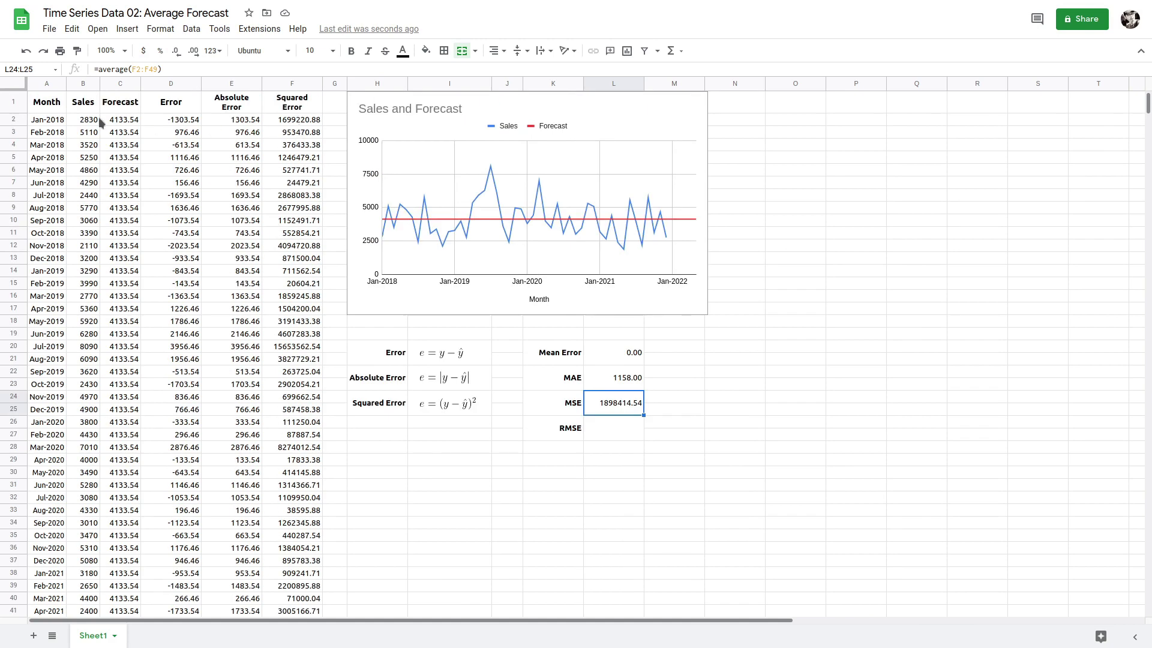
scroll(315, 123, down, 5)
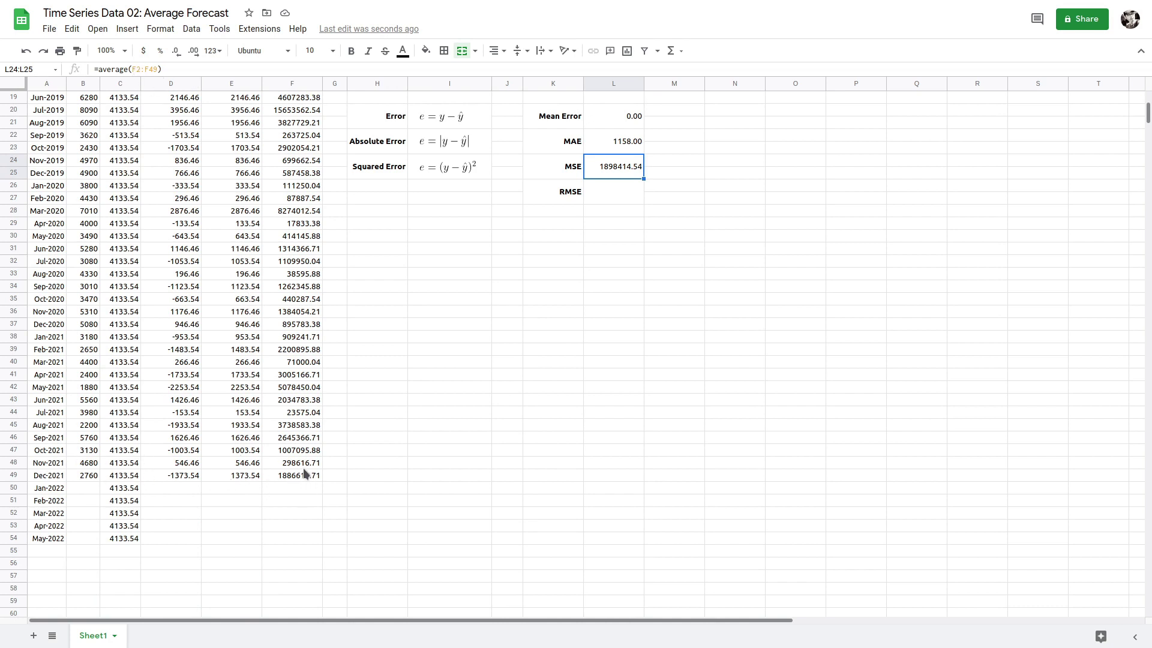
scroll(304, 470, up, 5)
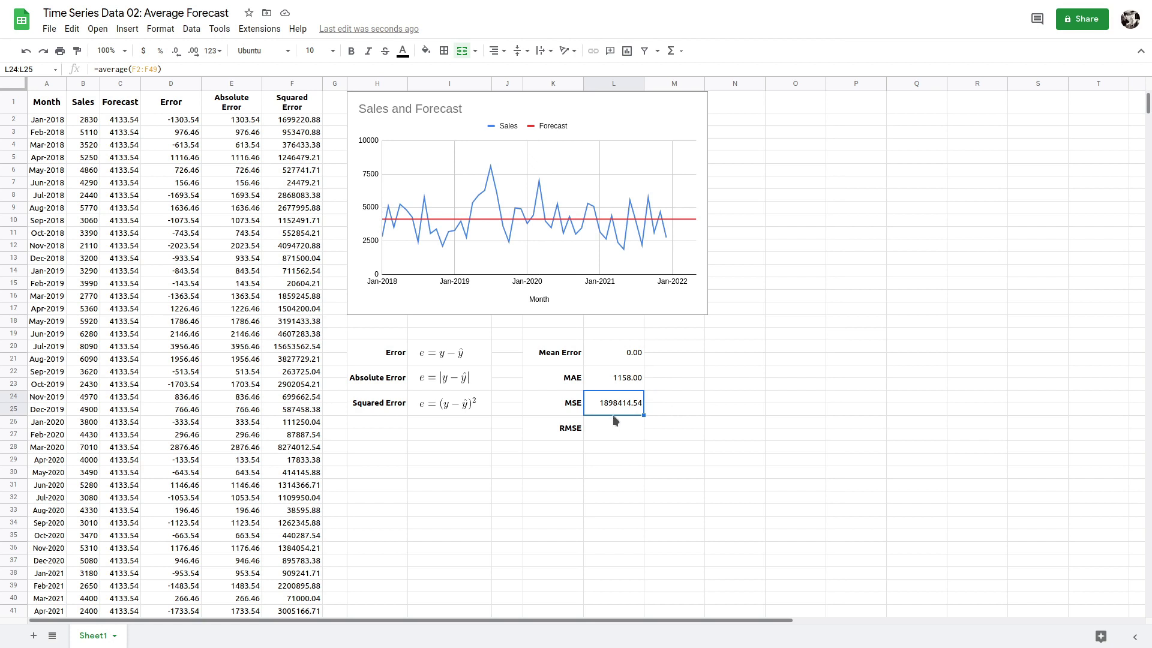
click(574, 432)
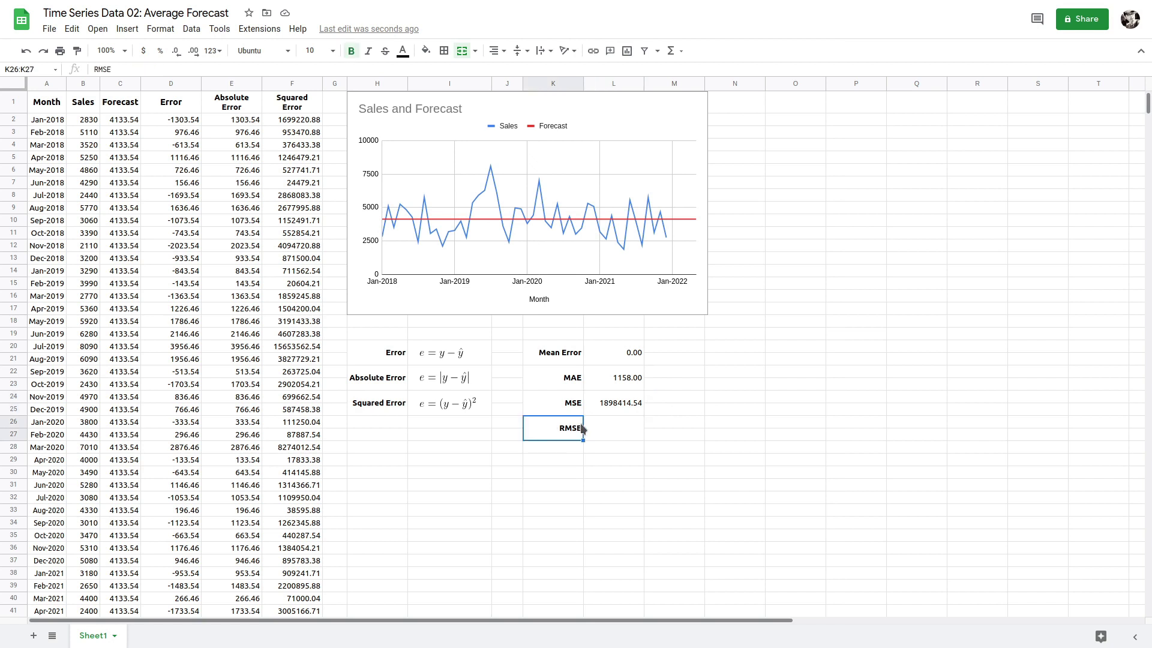
click(631, 433)
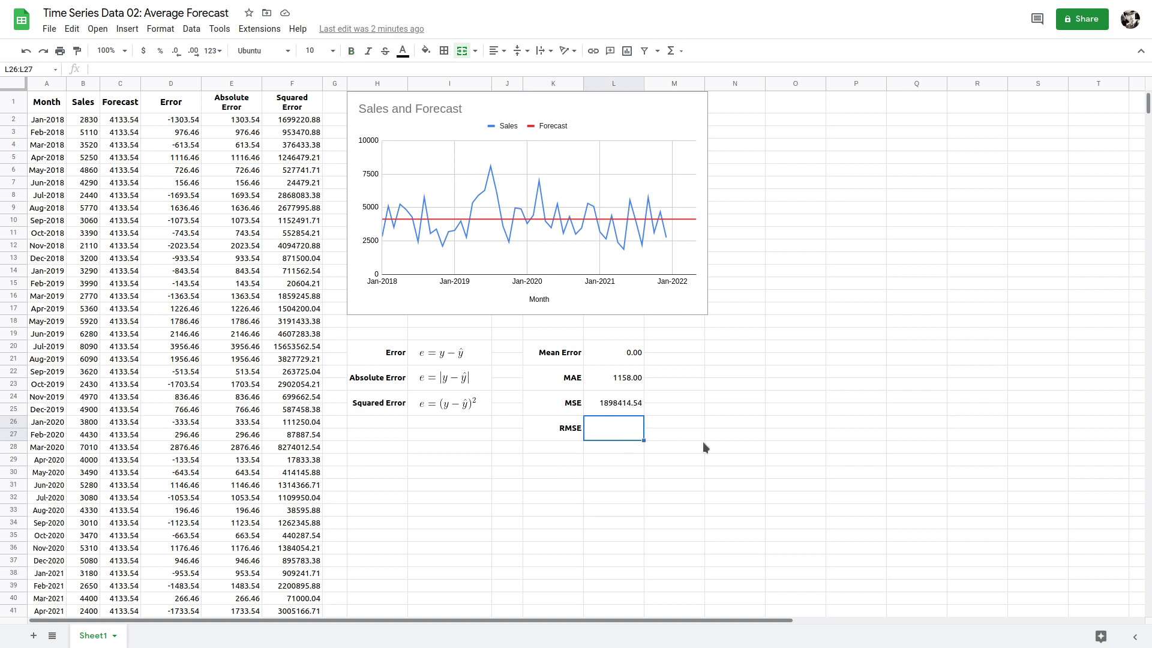
text(=)
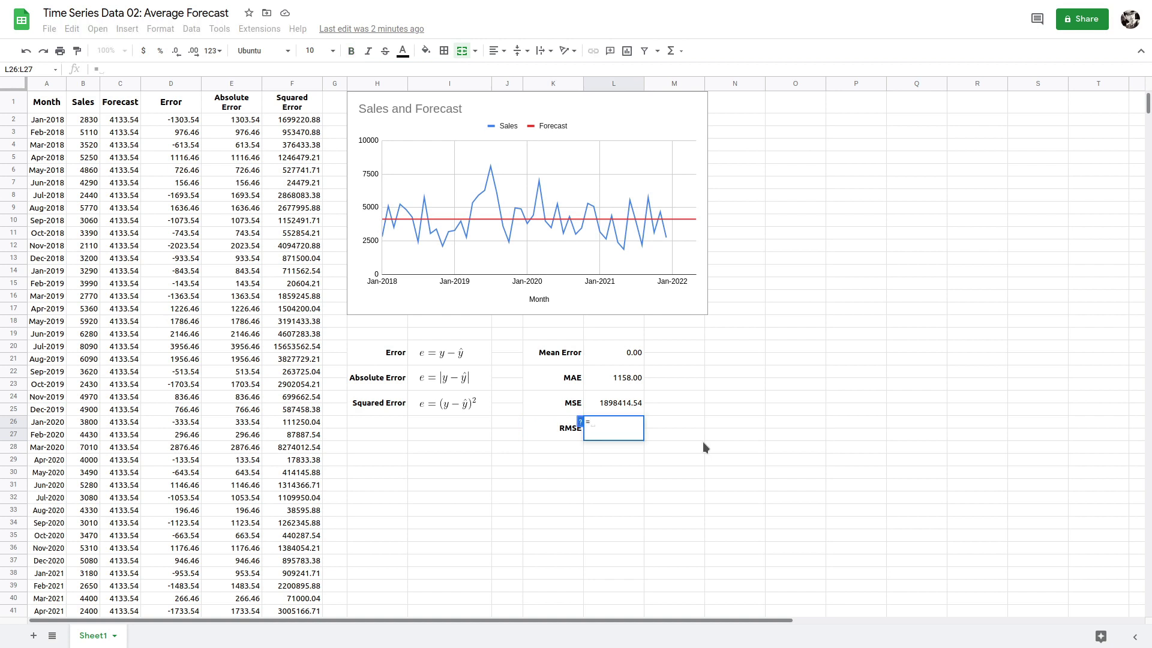
text(sqrt)
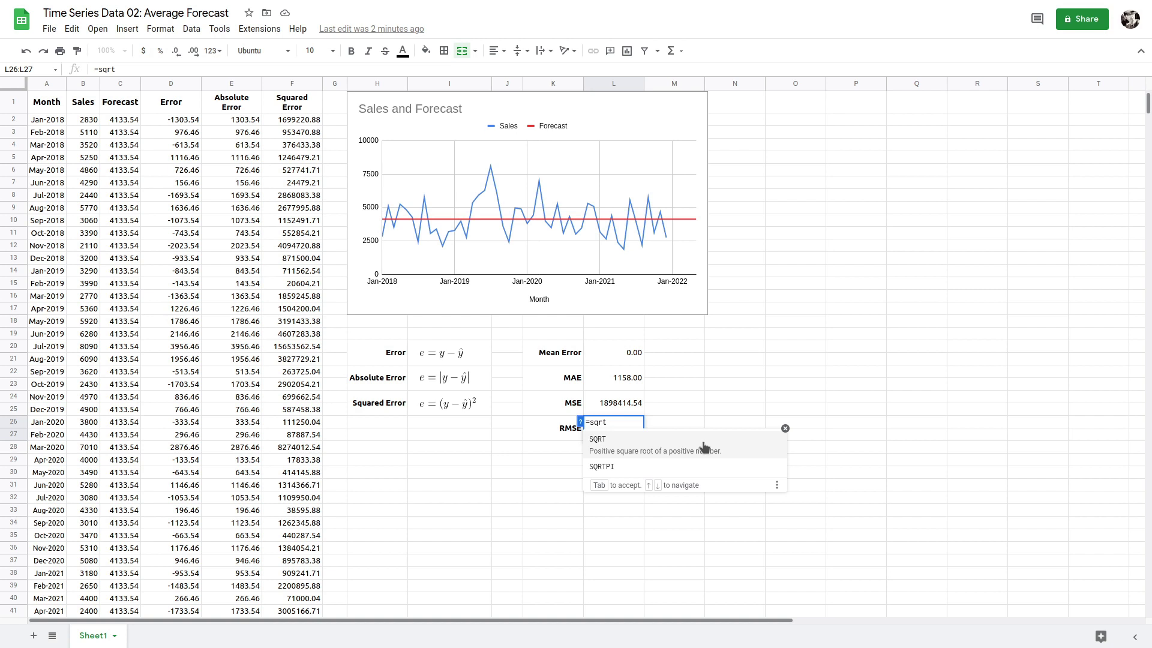
text(()
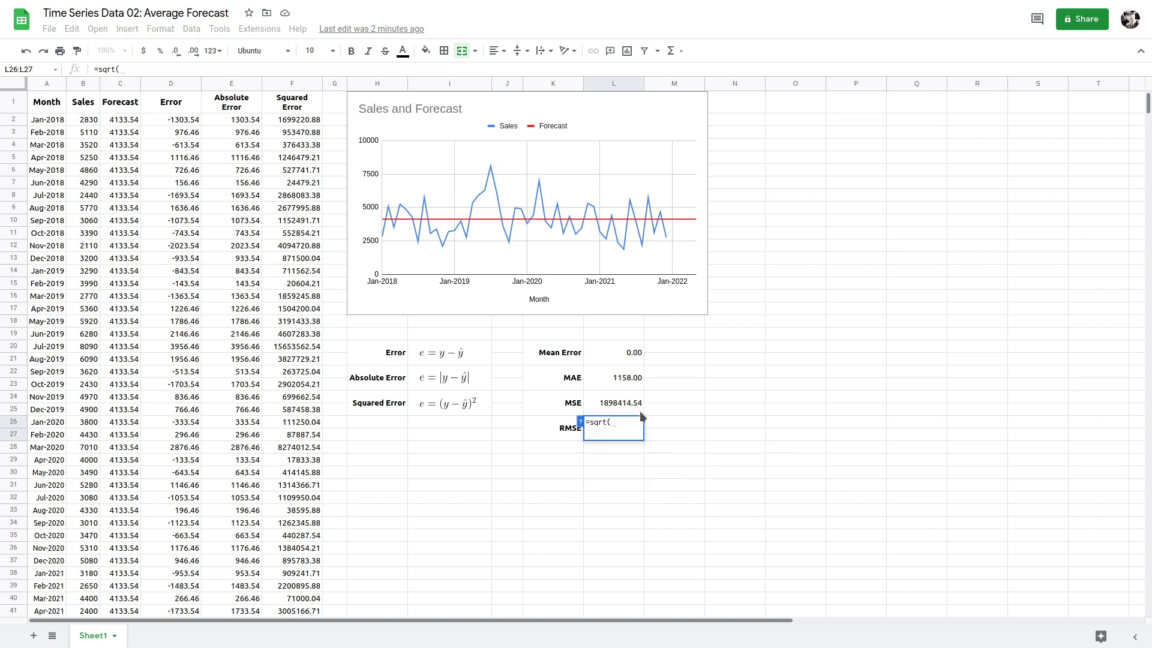
click(622, 407)
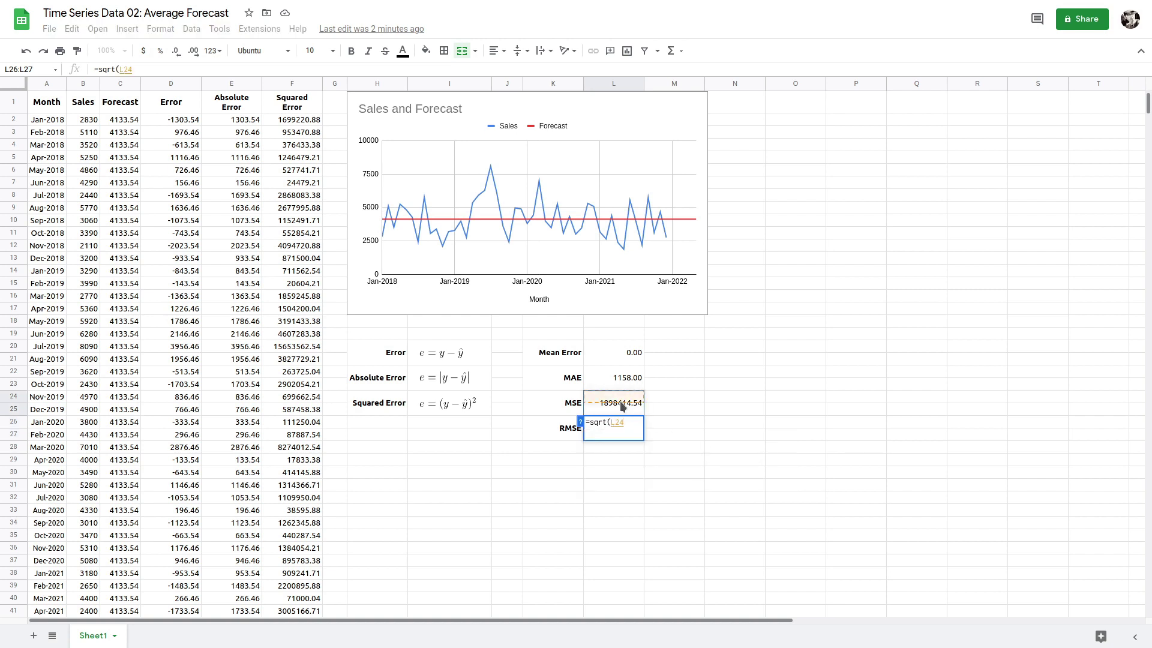
text())
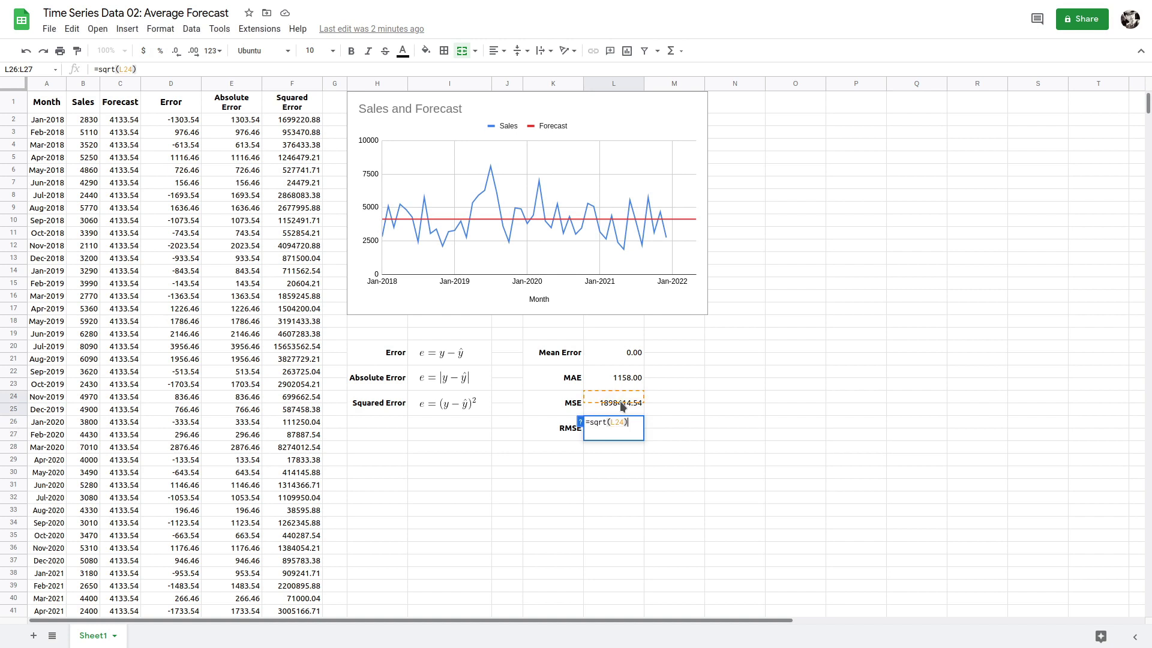
key(Return)
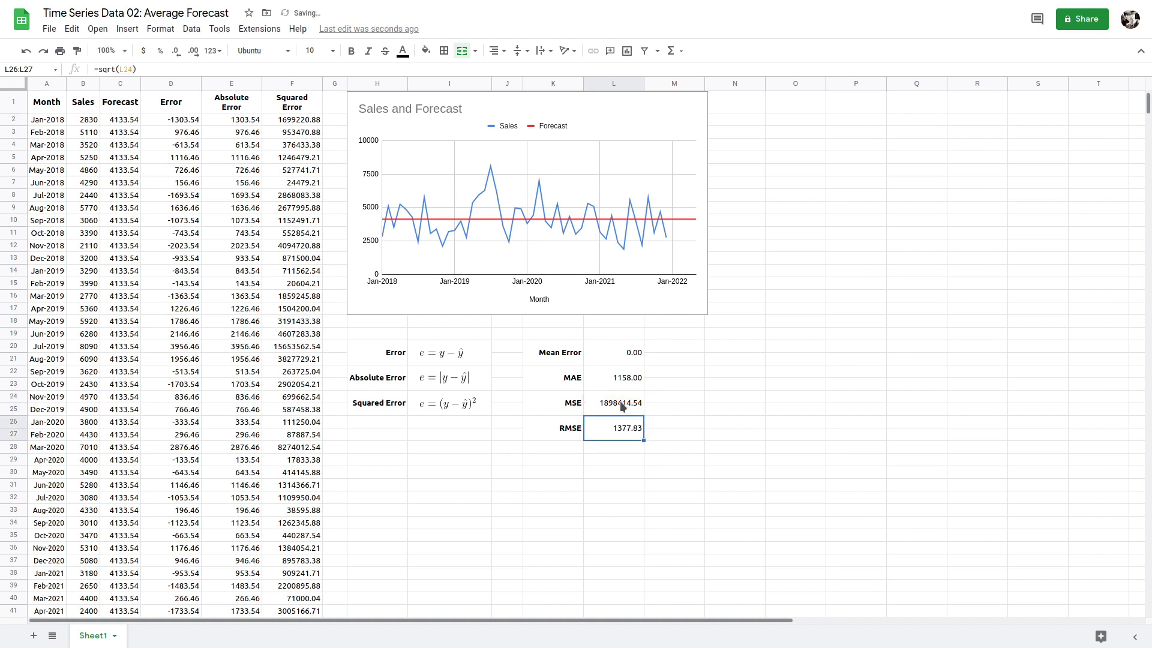